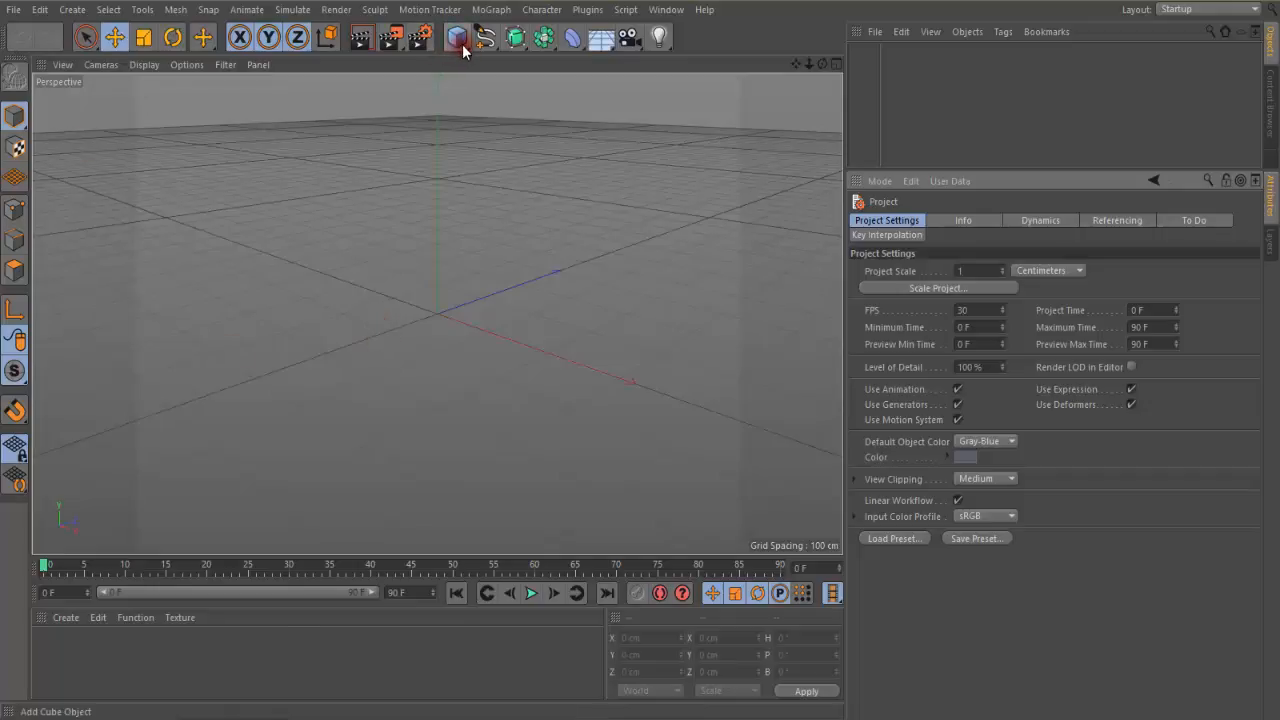
# Add a cube moved to about 1151 cm along Z and a torus moved to about -1833 cm along X
pyautogui.moveTo(468, 53); pyautogui.dragTo(615, 63)
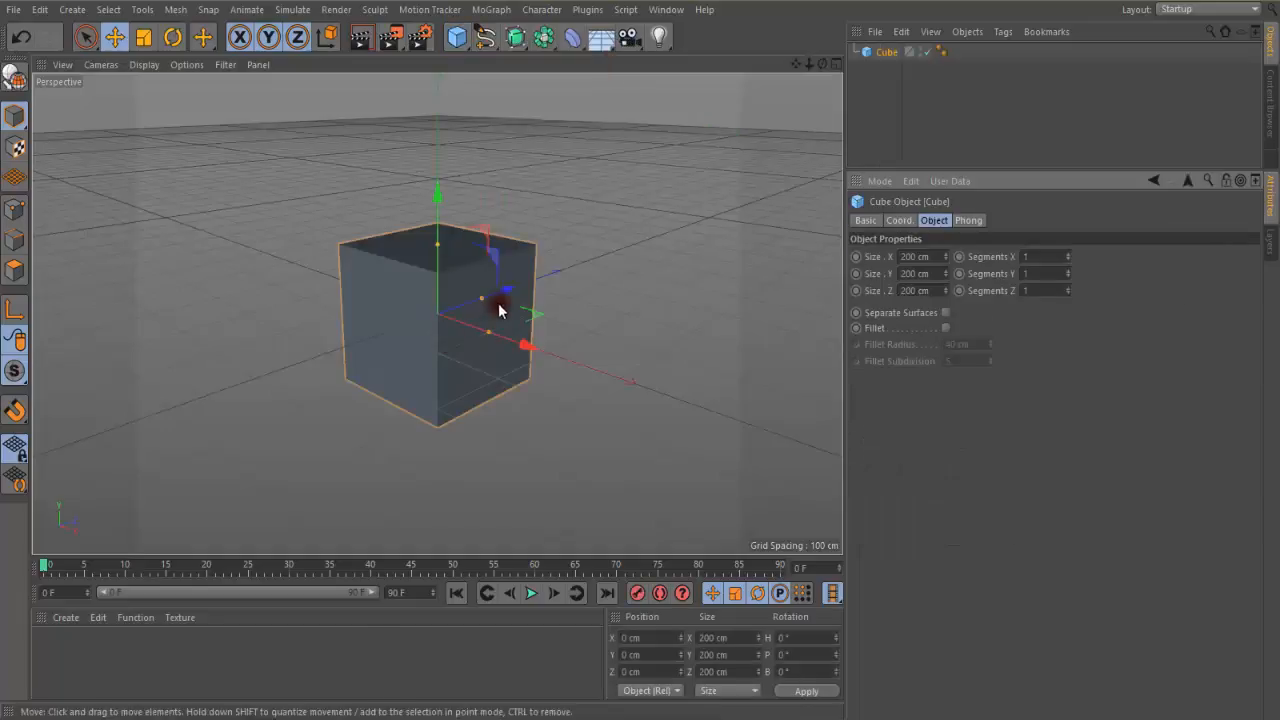
pyautogui.moveTo(506, 293); pyautogui.dragTo(776, 195)
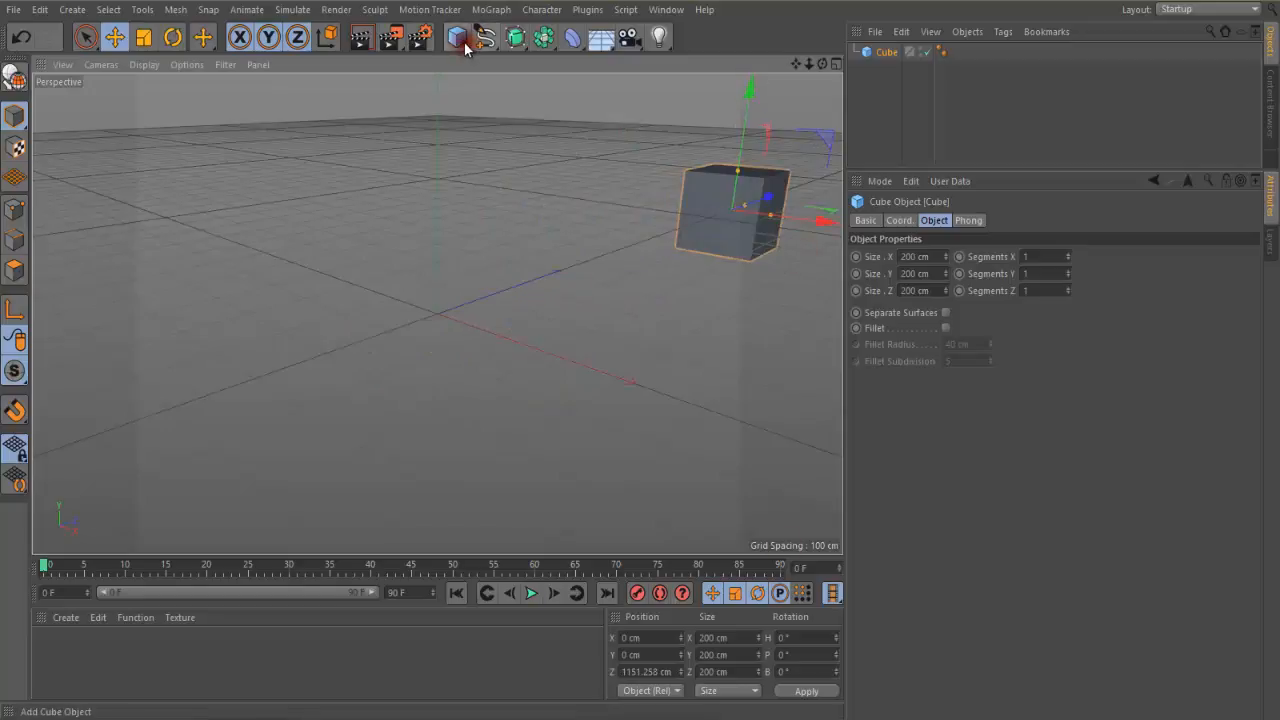
pyautogui.moveTo(457, 37); pyautogui.dragTo(531, 123)
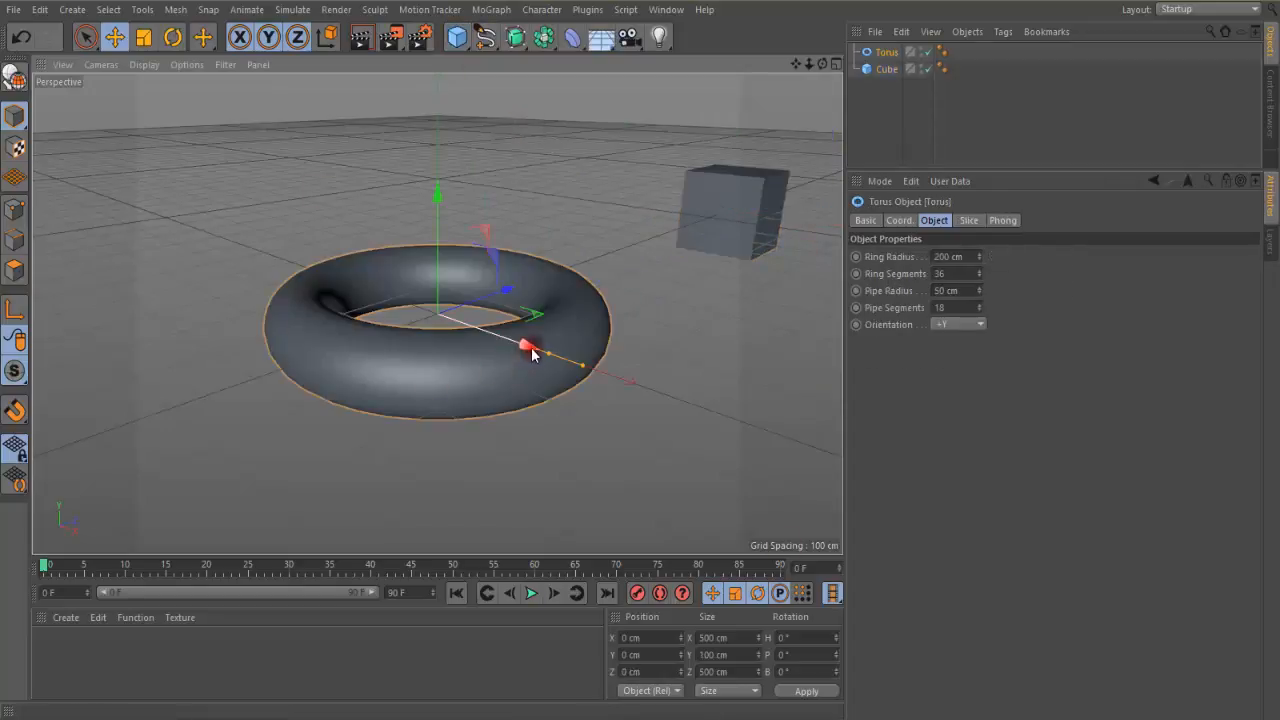
pyautogui.moveTo(529, 343); pyautogui.dragTo(106, 198)
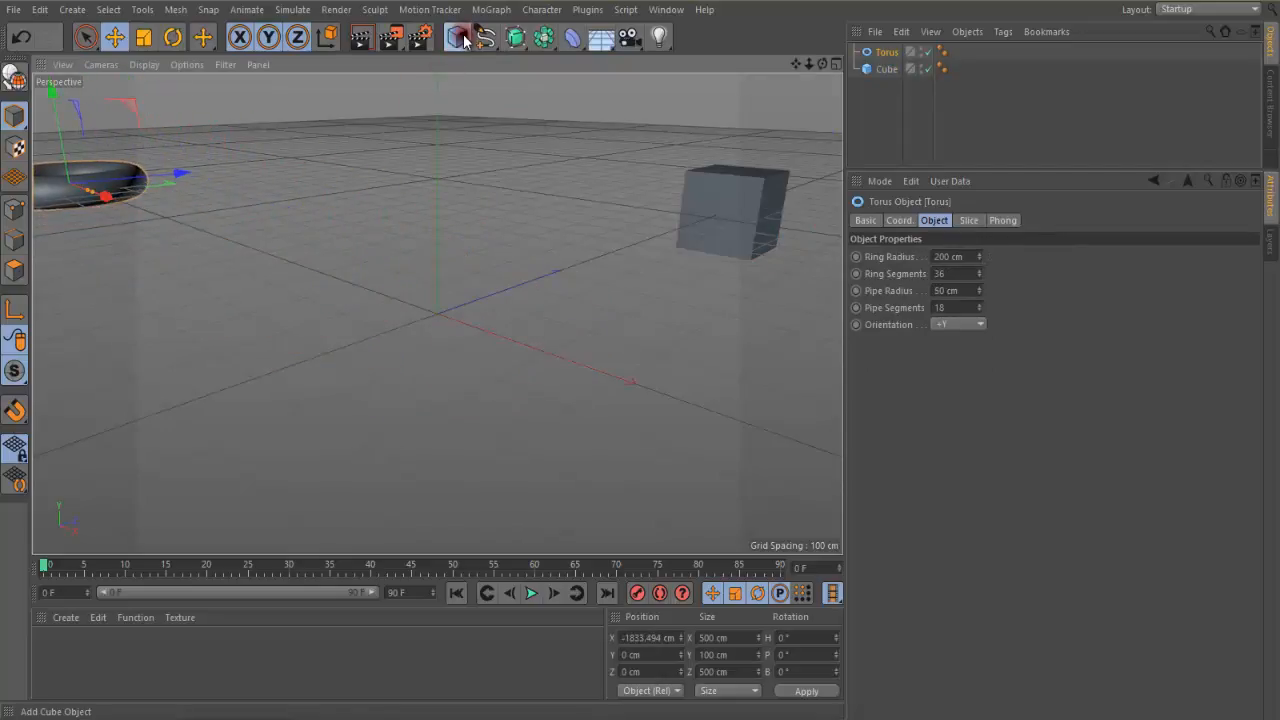
# Add a sphere and move it to about 479 cm along the X axis
pyautogui.moveTo(457, 38); pyautogui.dragTo(762, 95)
pyautogui.moveTo(526, 343); pyautogui.dragTo(641, 351)
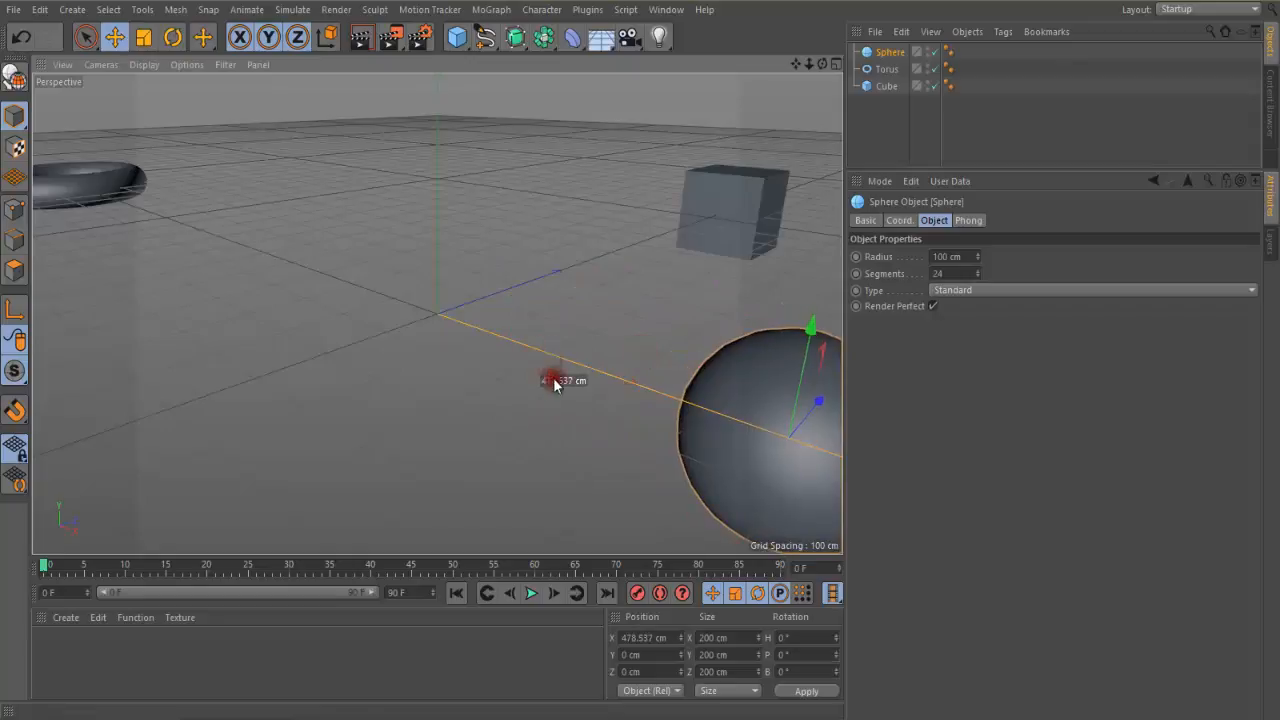
pyautogui.click(62, 64)
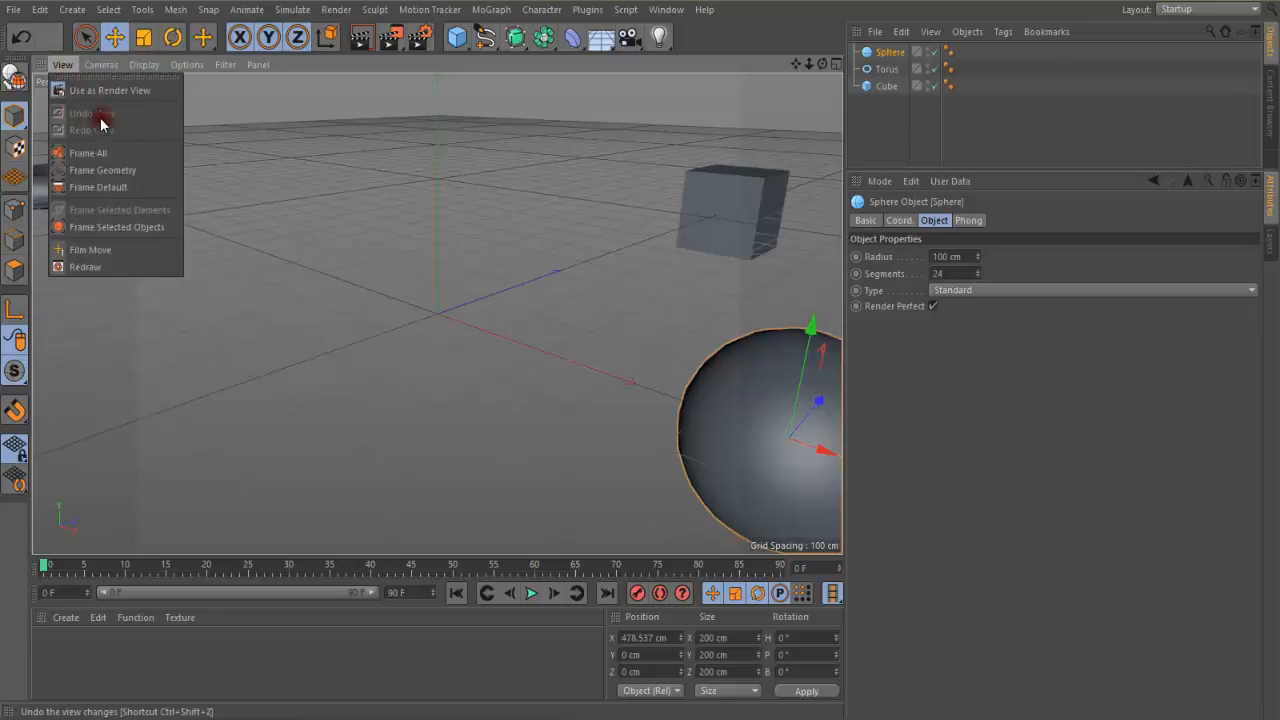
pyautogui.click(425, 357)
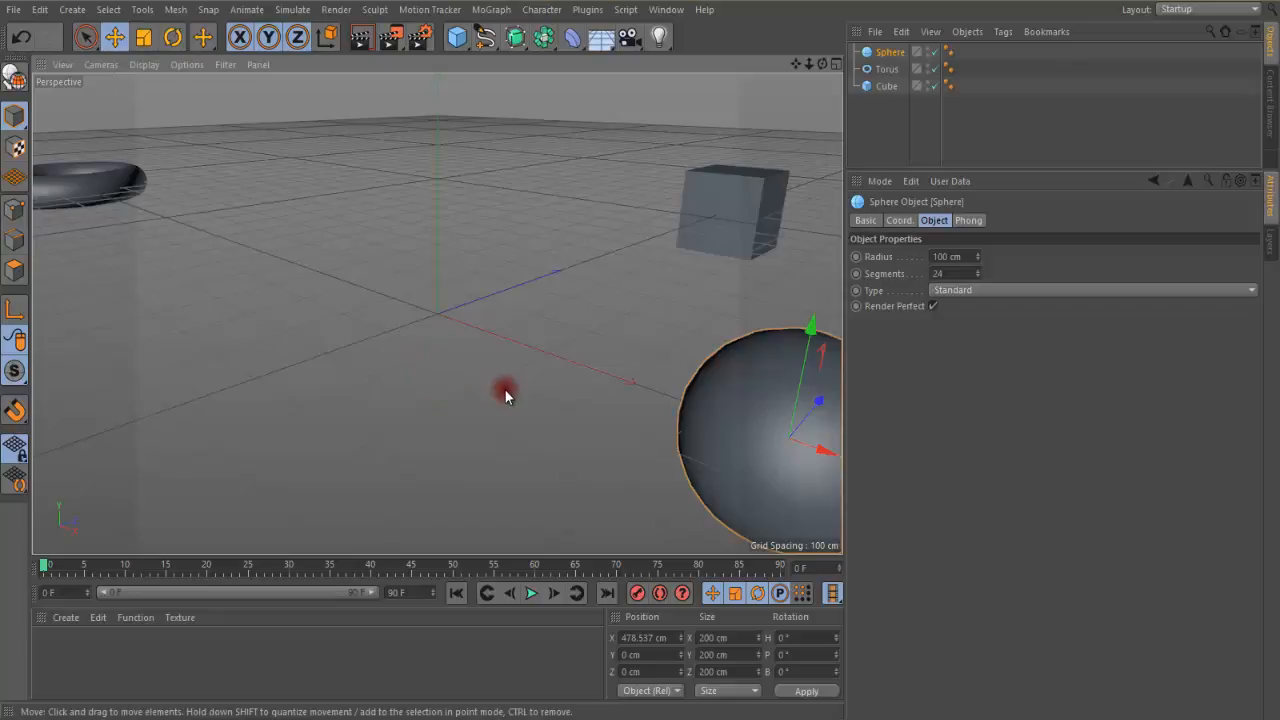
# Move the perspective view around the scene and step back through the view changes with Undo View
pyautogui.moveTo(420, 342)
pyautogui.keyDown('alt'); pyautogui.mouseDown()
pyautogui.moveTo(491, 400)
pyautogui.moveTo(506, 349)
pyautogui.moveTo(414, 334)
pyautogui.moveTo(497, 345)
pyautogui.moveTo(548, 332)
pyautogui.moveTo(541, 355)
pyautogui.moveTo(486, 277)
pyautogui.moveTo(542, 510)
pyautogui.mouseUp(); pyautogui.keyUp('alt')
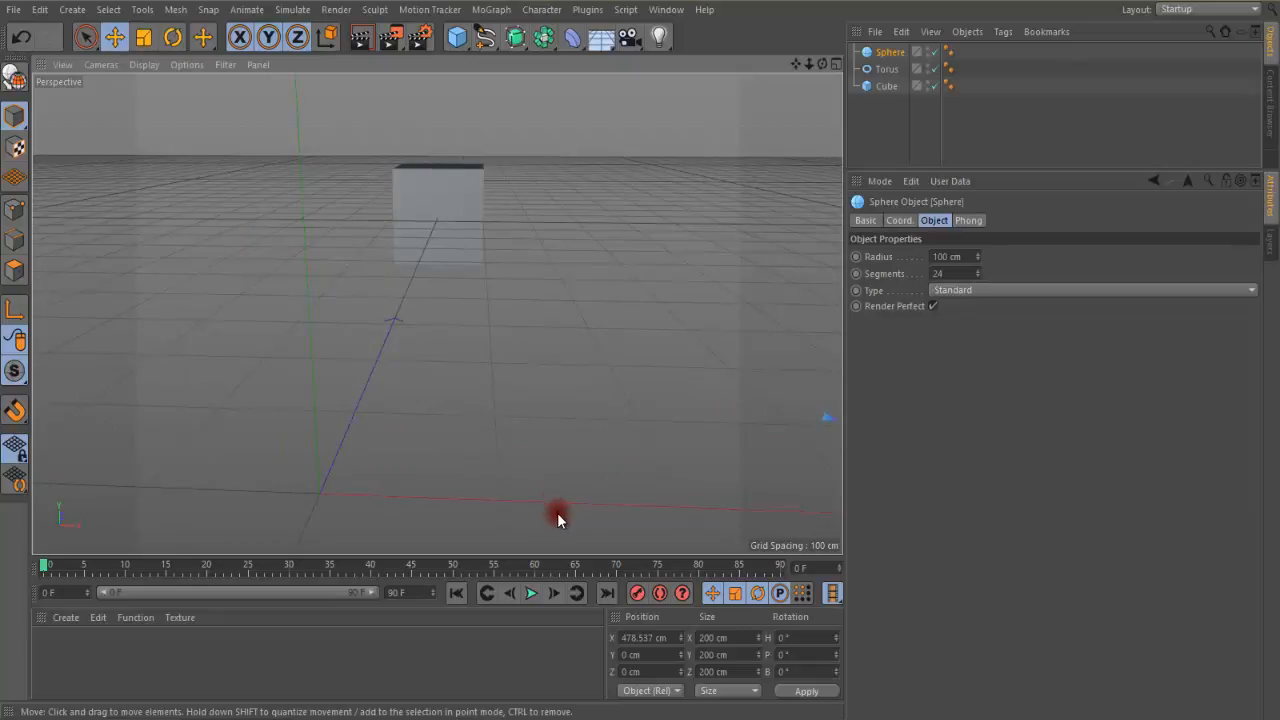
pyautogui.click(64, 65)
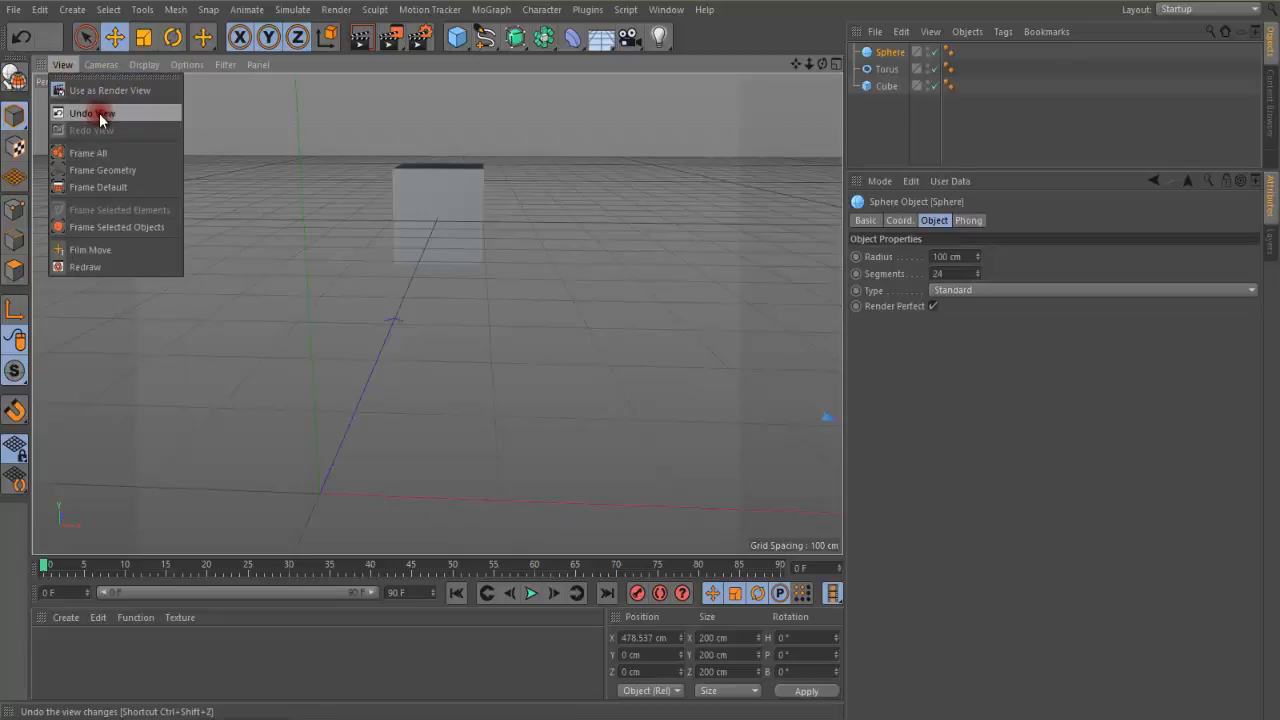
pyautogui.click(99, 118)
pyautogui.click(63, 66)
pyautogui.click(85, 119)
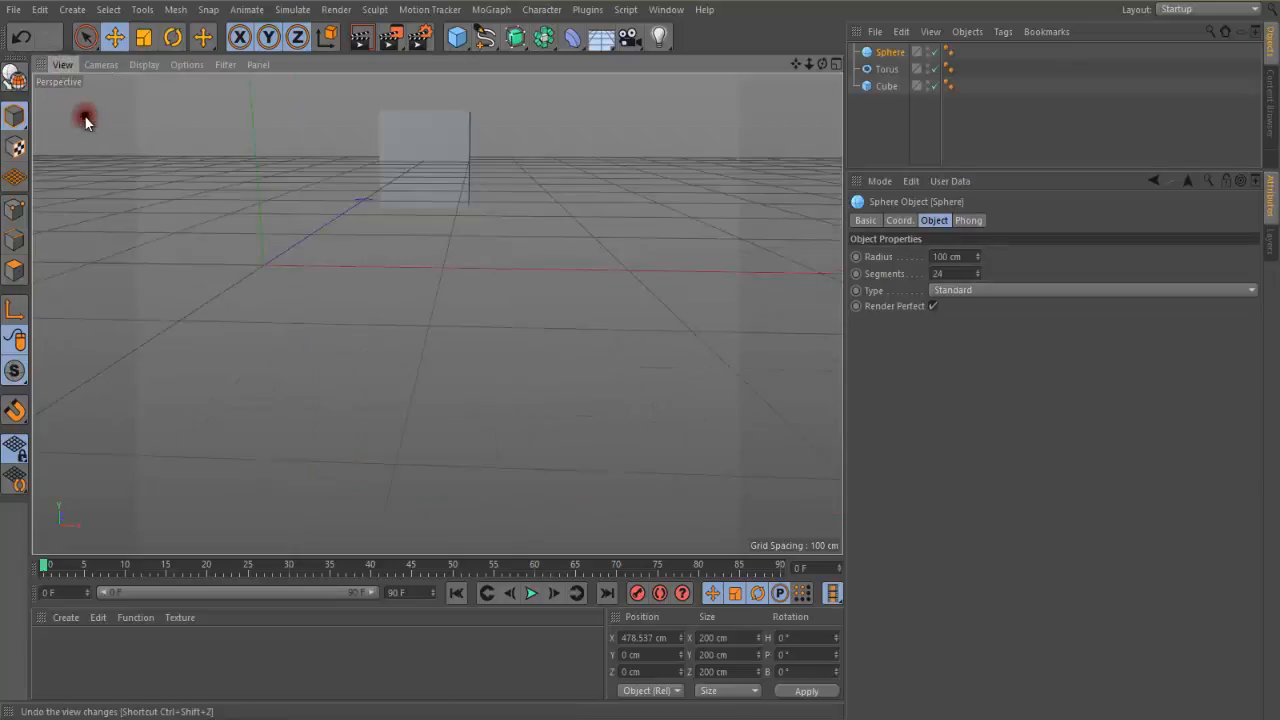
pyautogui.click(62, 65)
pyautogui.click(78, 118)
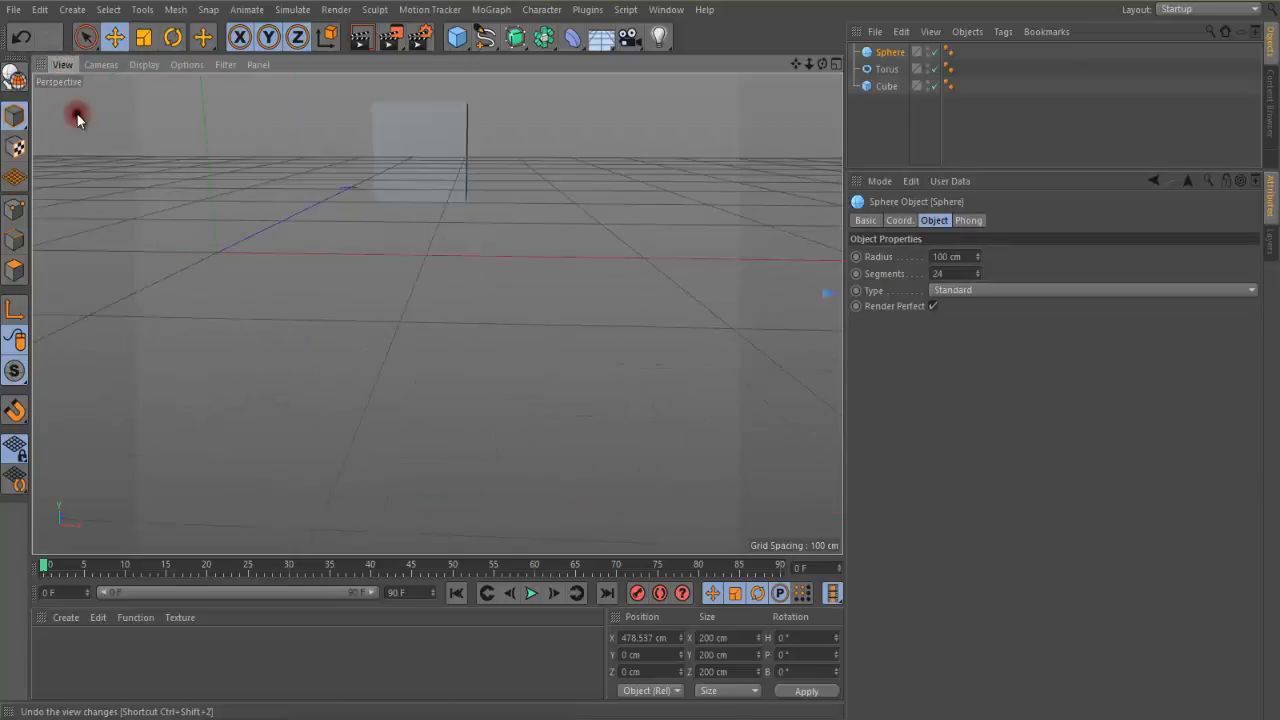
pyautogui.click(62, 65)
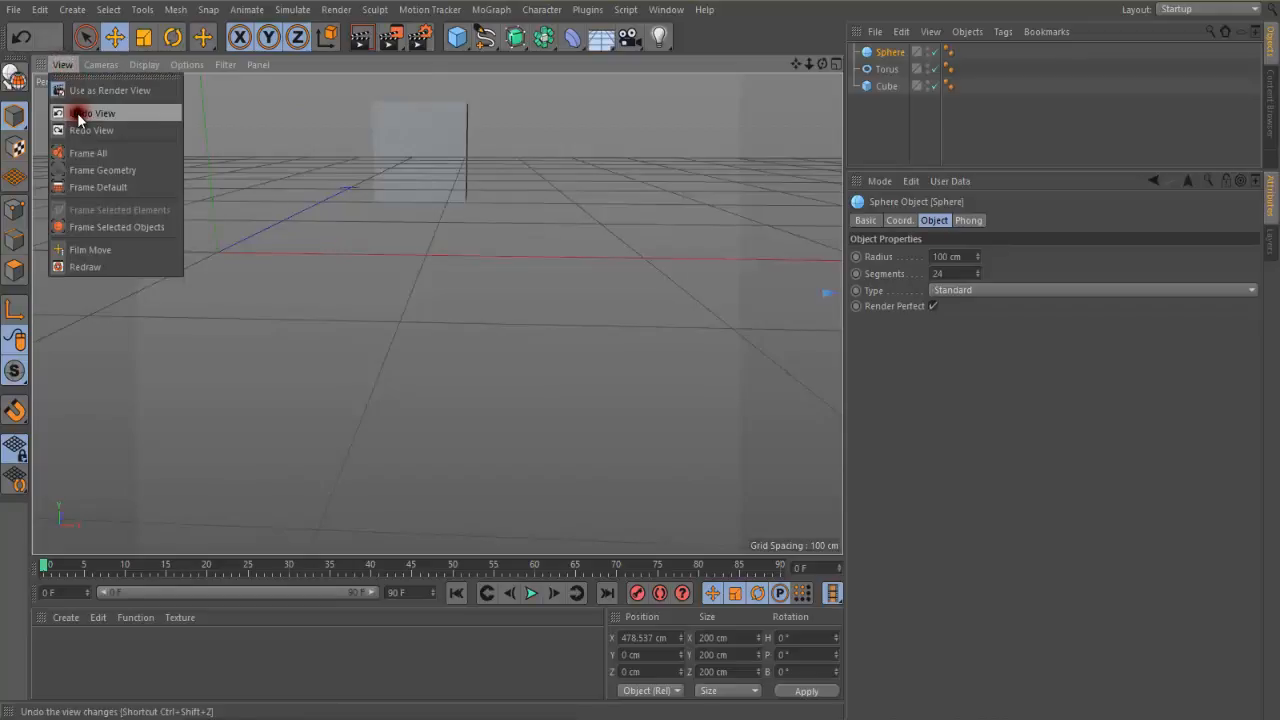
pyautogui.click(78, 118)
pyautogui.click(62, 65)
pyautogui.click(81, 119)
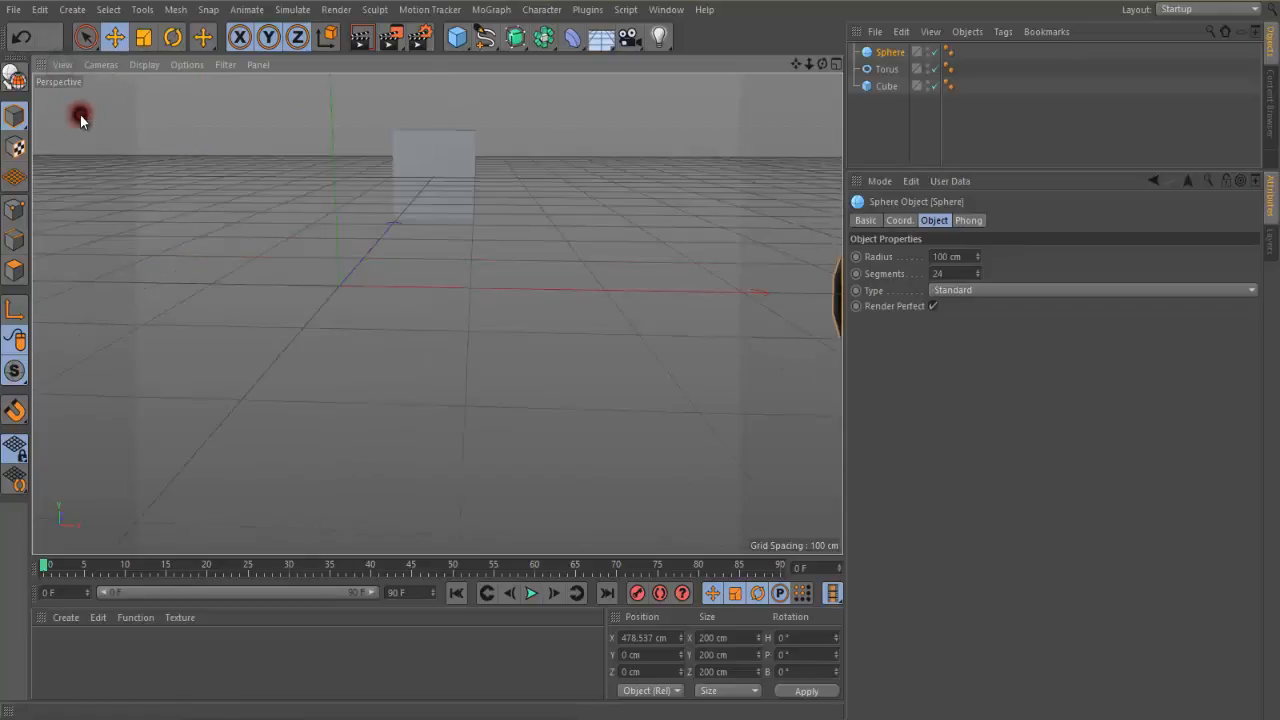
pyautogui.click(62, 65)
pyautogui.click(78, 118)
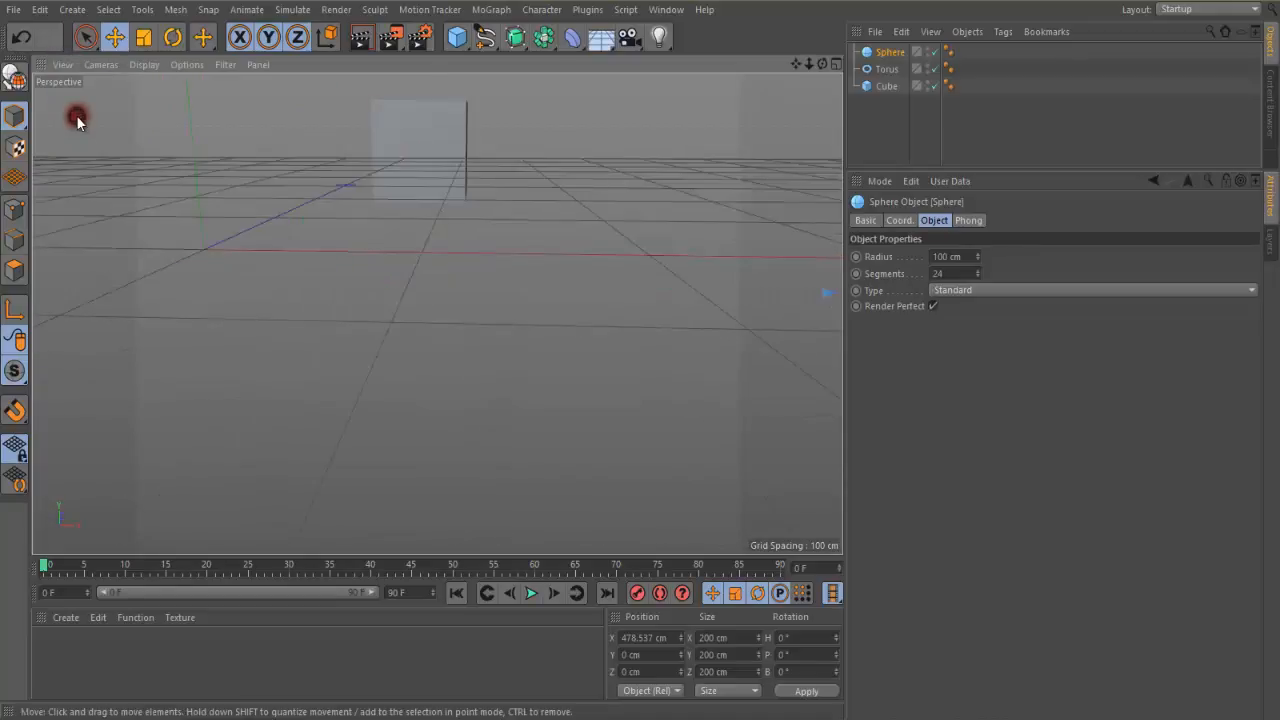
# Reset the perspective view with Frame Default, and use Frame All to fit every object after zooming in
pyautogui.click(63, 64)
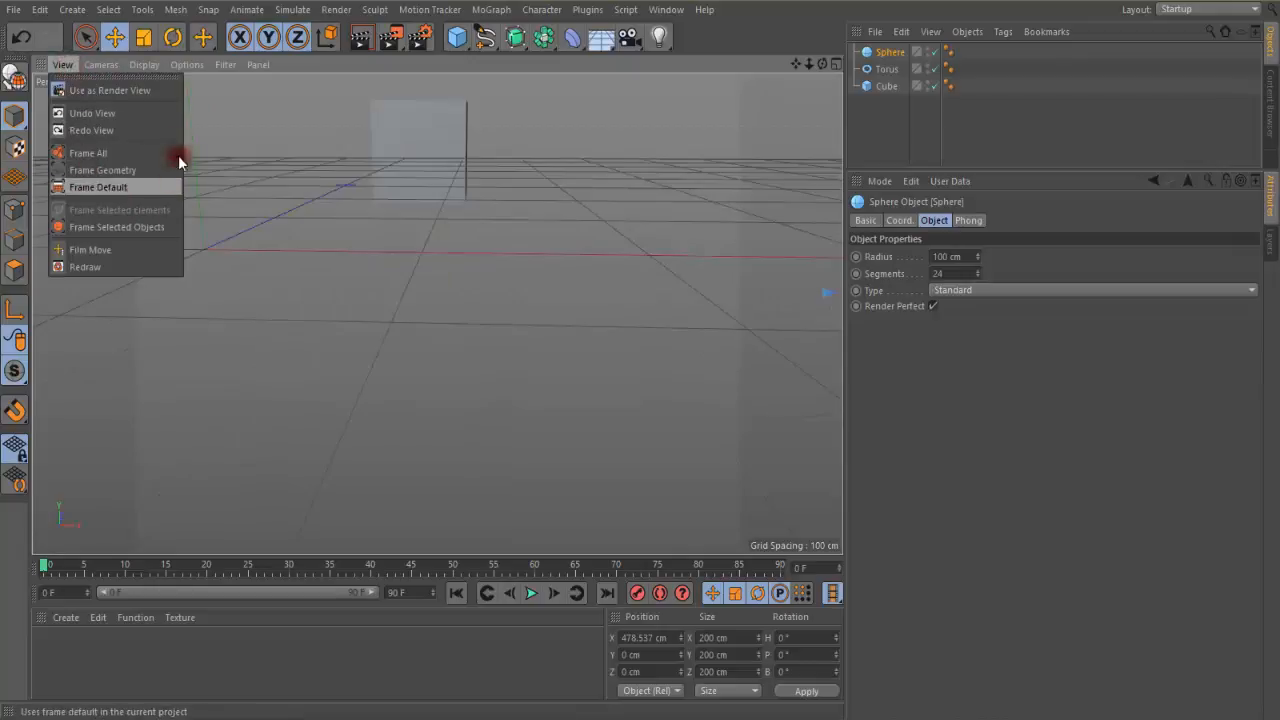
pyautogui.click(87, 187)
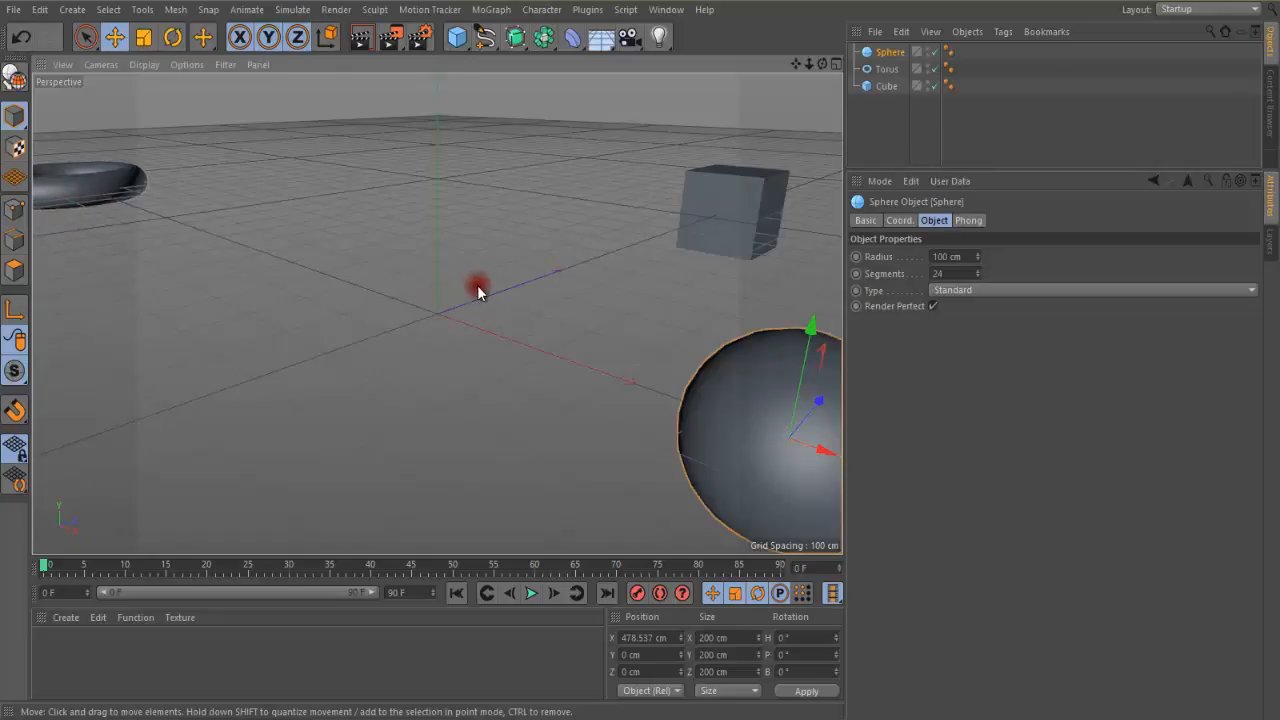
pyautogui.scroll(10, 480, 300)
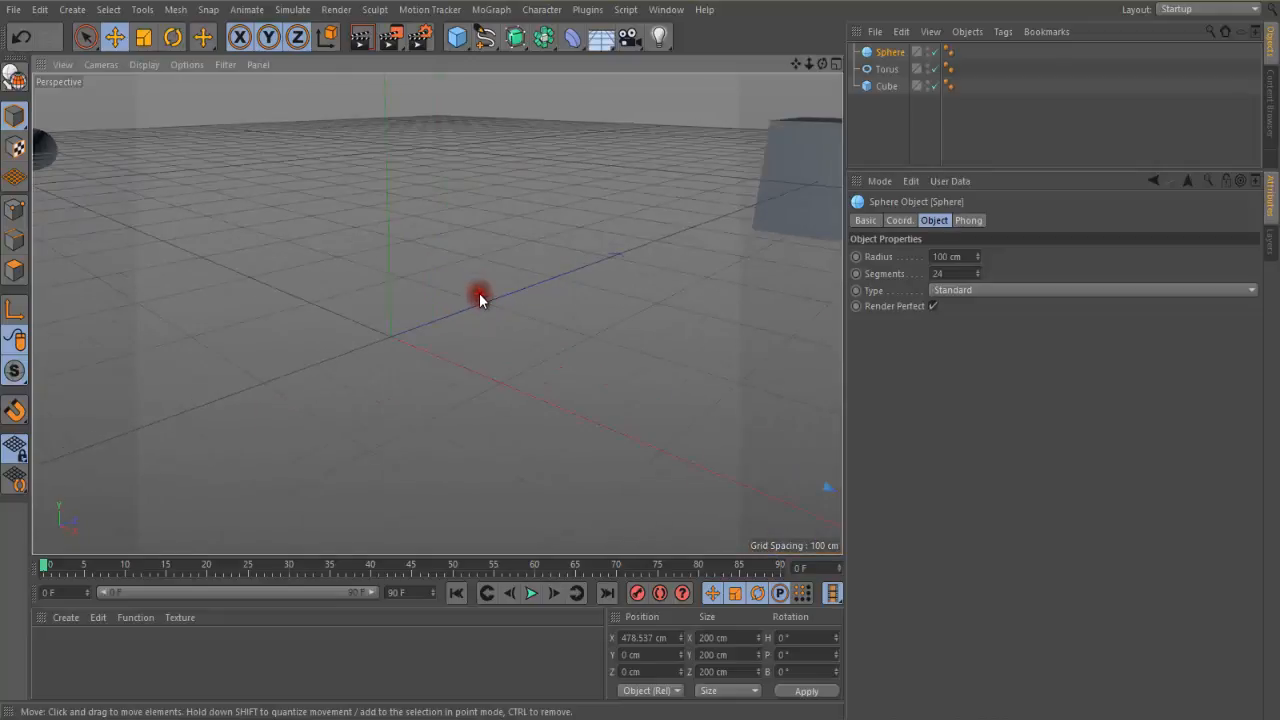
pyautogui.scroll(3, 480, 298)
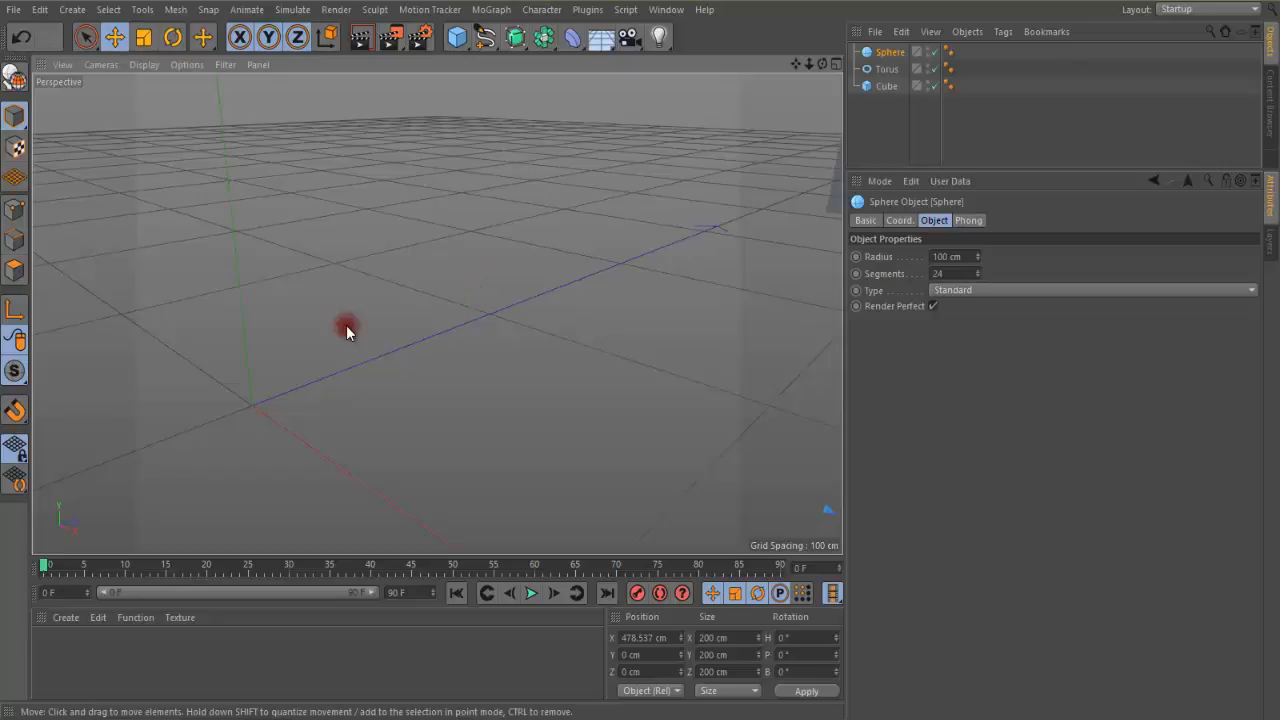
pyautogui.click(50, 65)
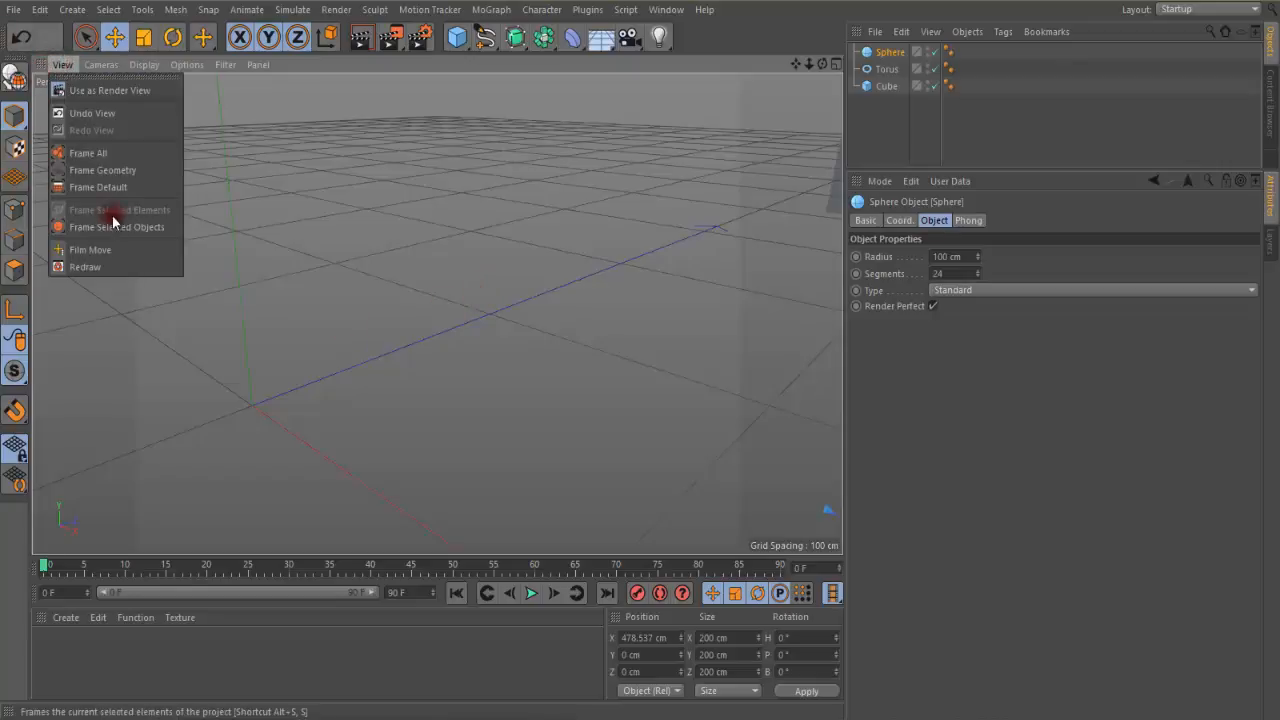
pyautogui.click(117, 155)
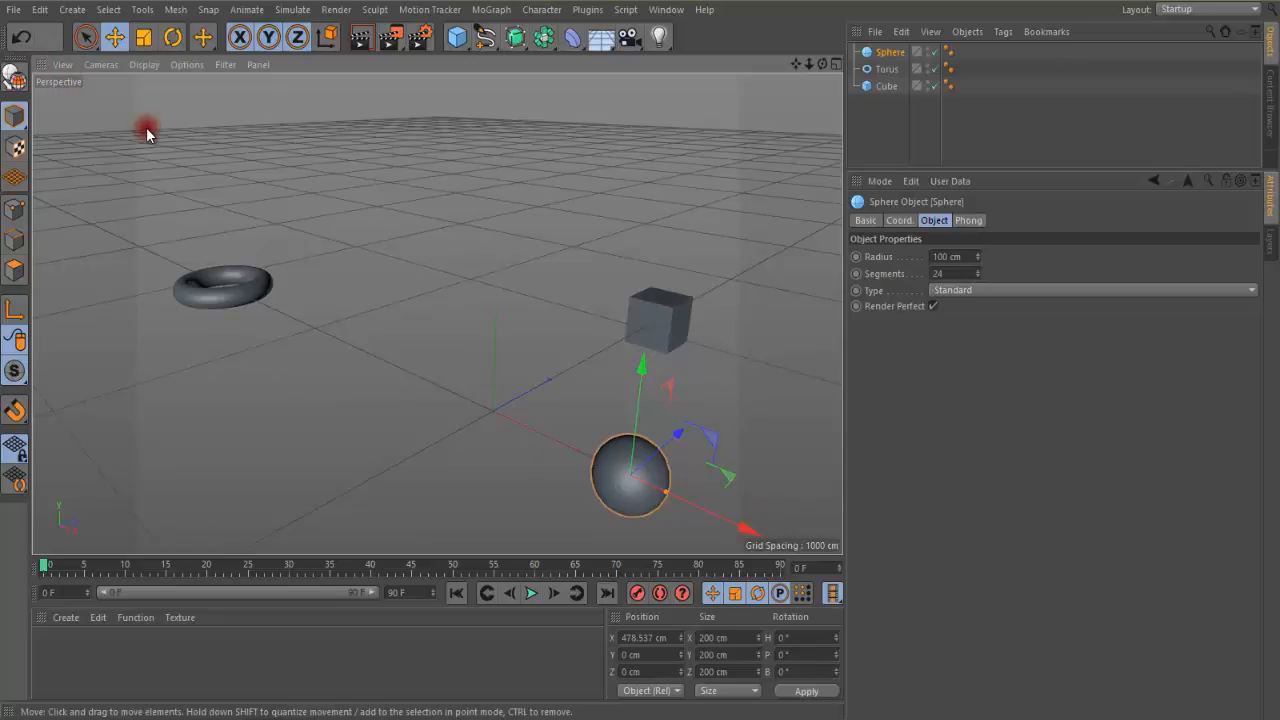
# Switch the viewport camera to Parallel projection and deselect the sphere
pyautogui.click(101, 65)
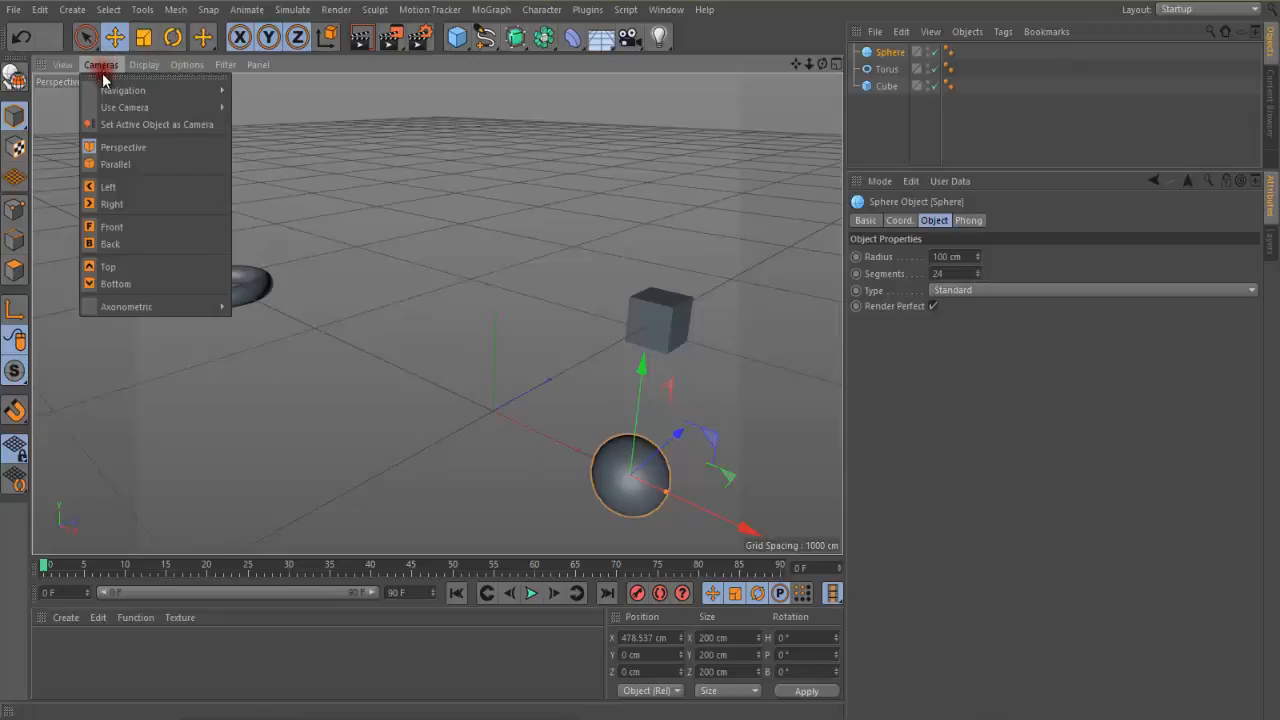
pyautogui.moveTo(107, 92)
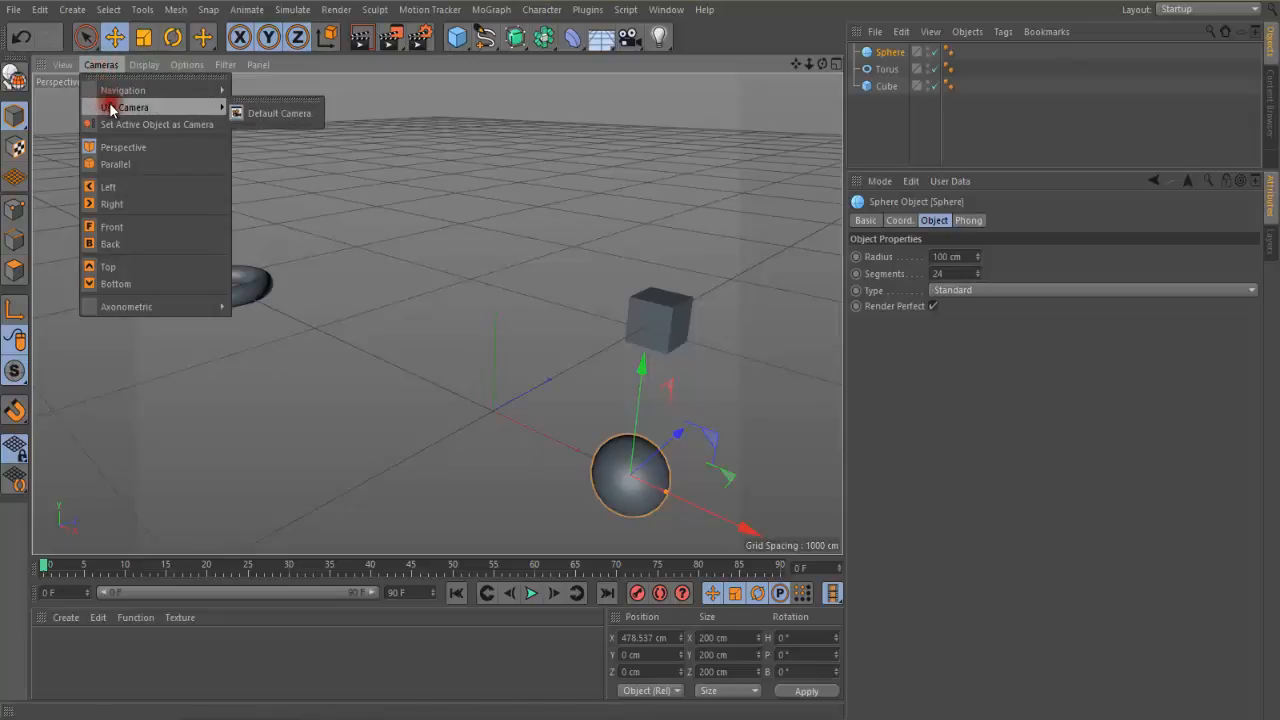
pyautogui.click(118, 170)
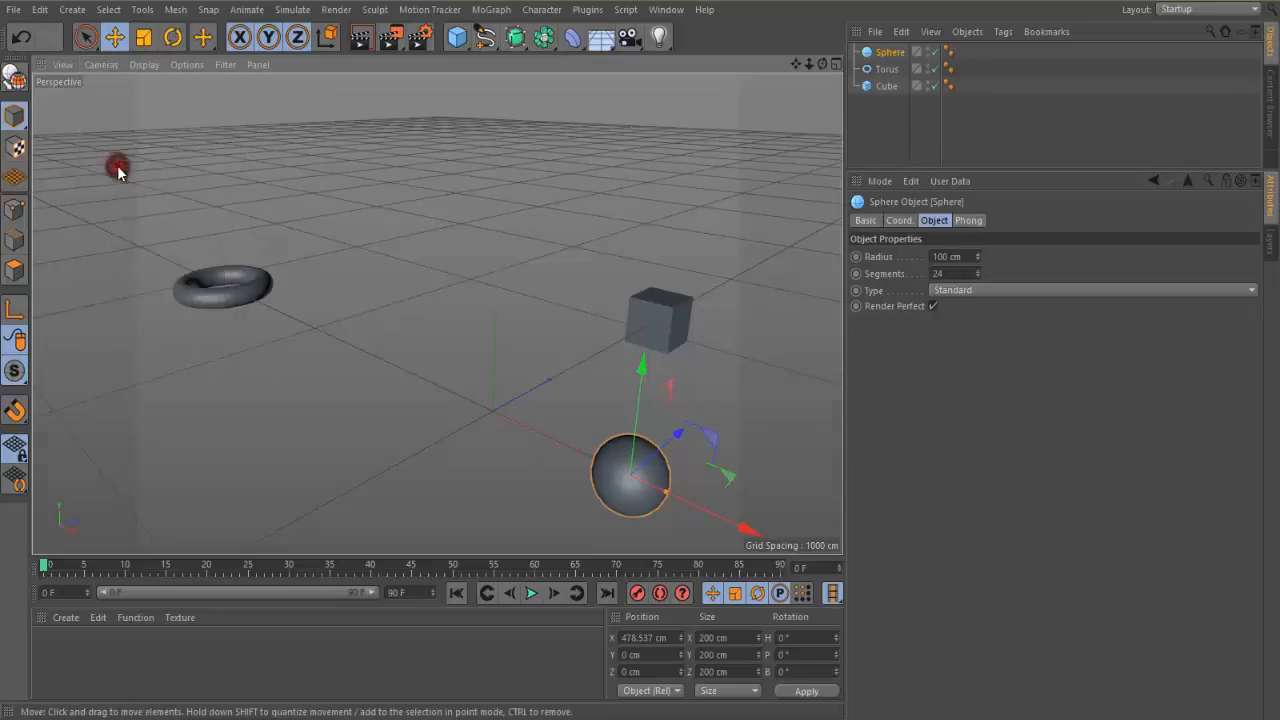
pyautogui.scroll(-8, 484, 354)
pyautogui.scroll(-2, 484, 353)
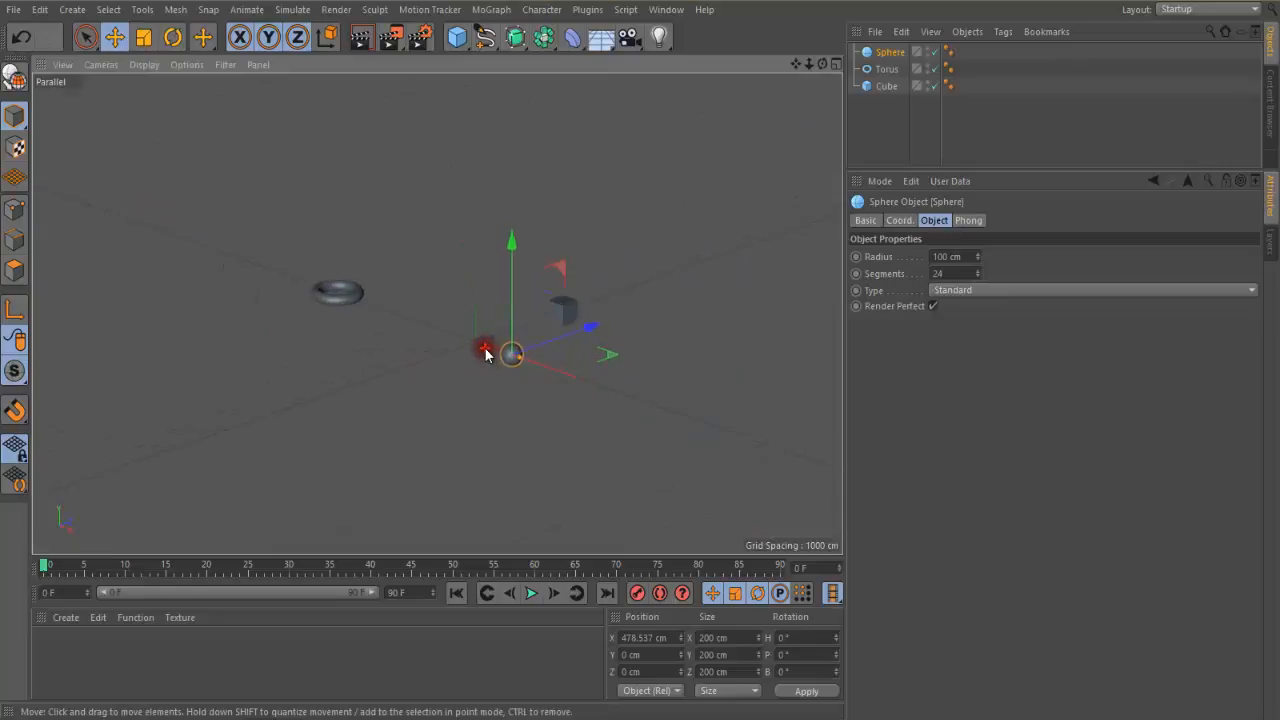
pyautogui.scroll(3, 484, 351)
pyautogui.click(477, 373)
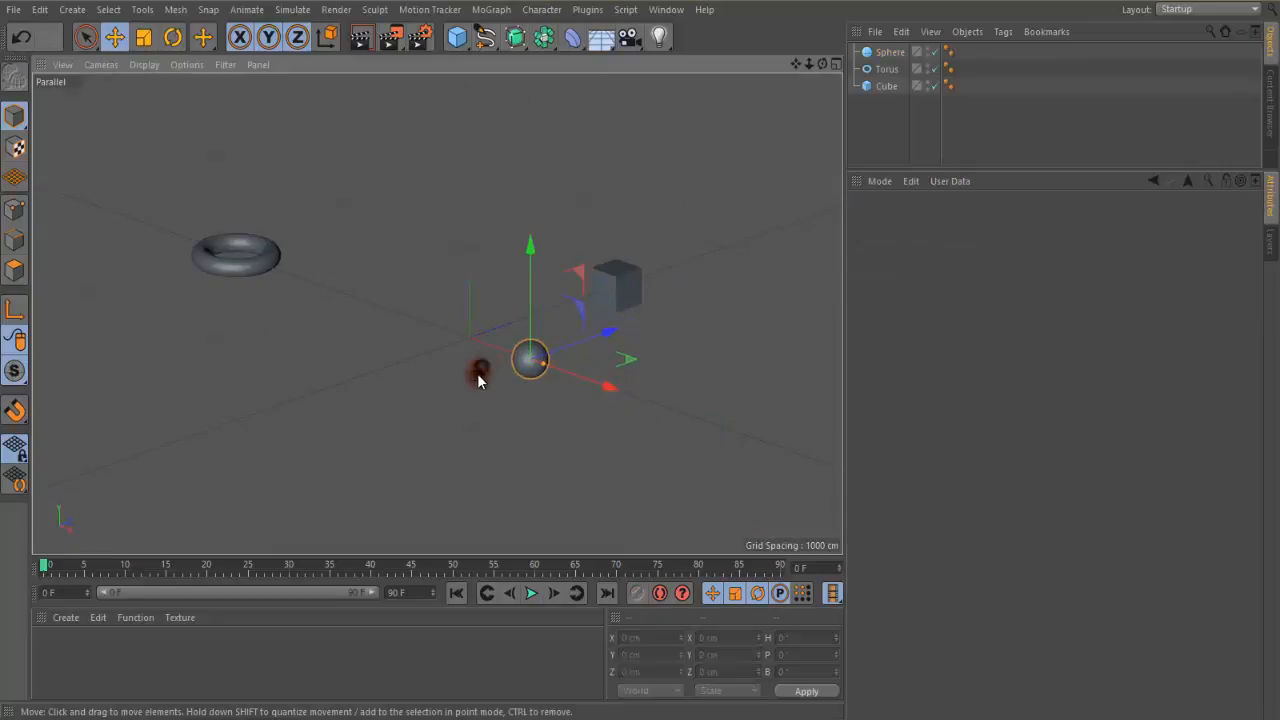
# View the three objects through the Left camera and the Right camera
pyautogui.click(93, 64)
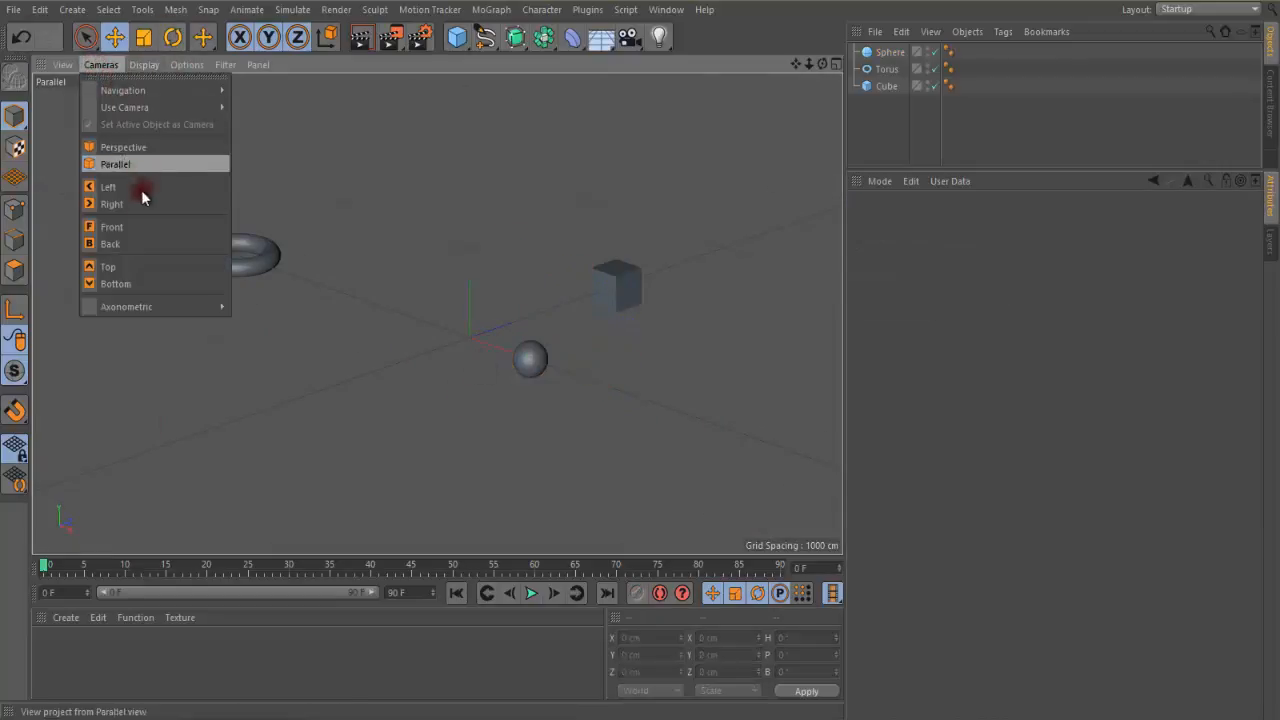
pyautogui.click(127, 185)
pyautogui.scroll(-4, 371, 321)
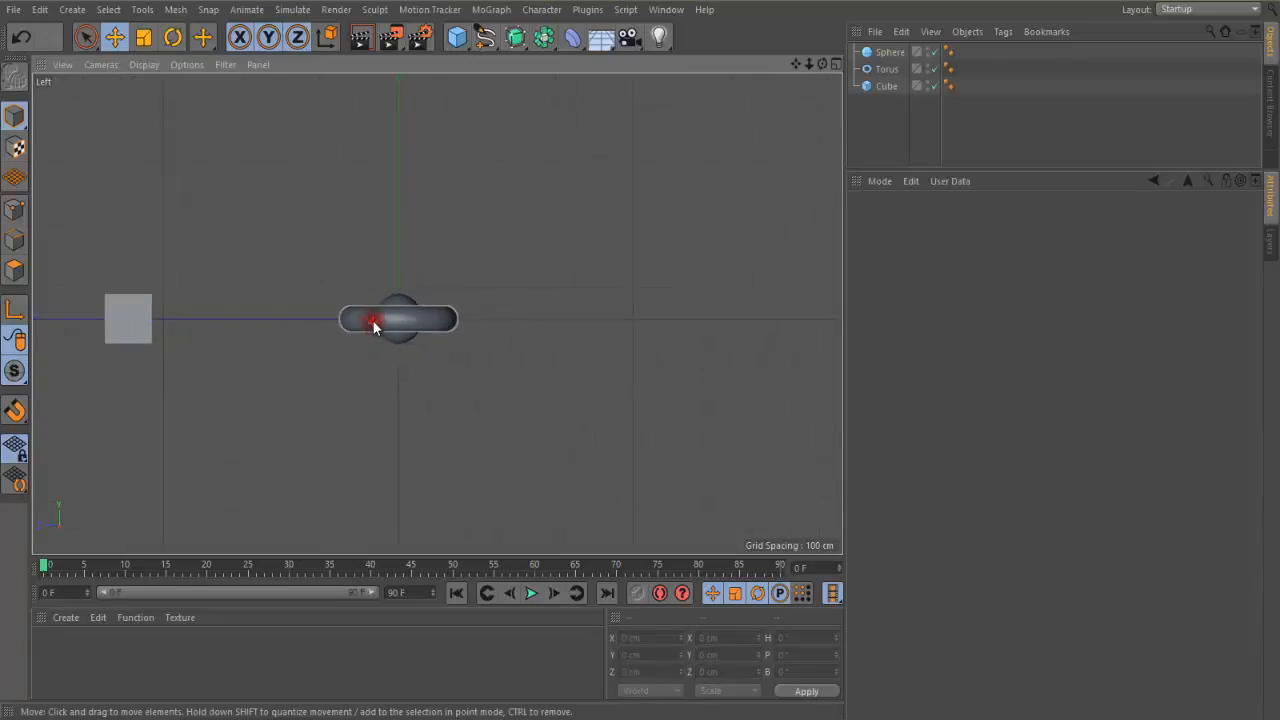
pyautogui.click(104, 64)
pyautogui.click(114, 205)
pyautogui.scroll(-4, 257, 277)
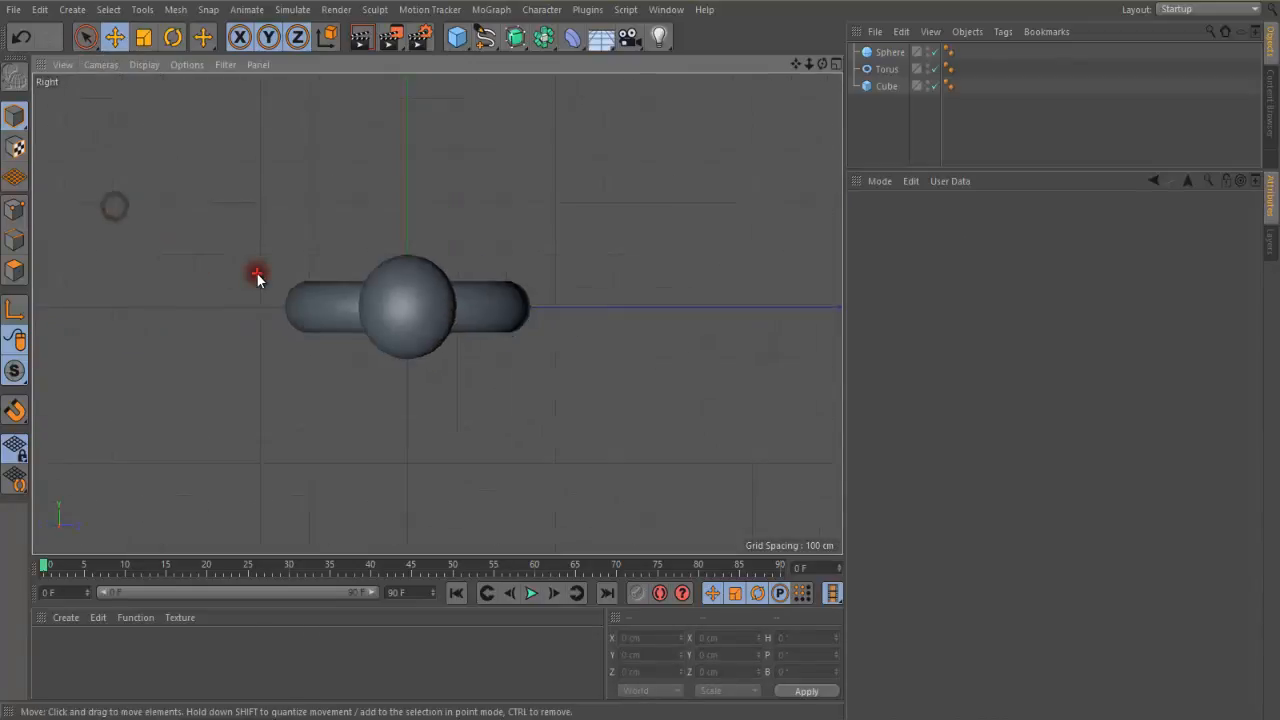
# View the three objects through the Front camera and the Back camera
pyautogui.click(103, 64)
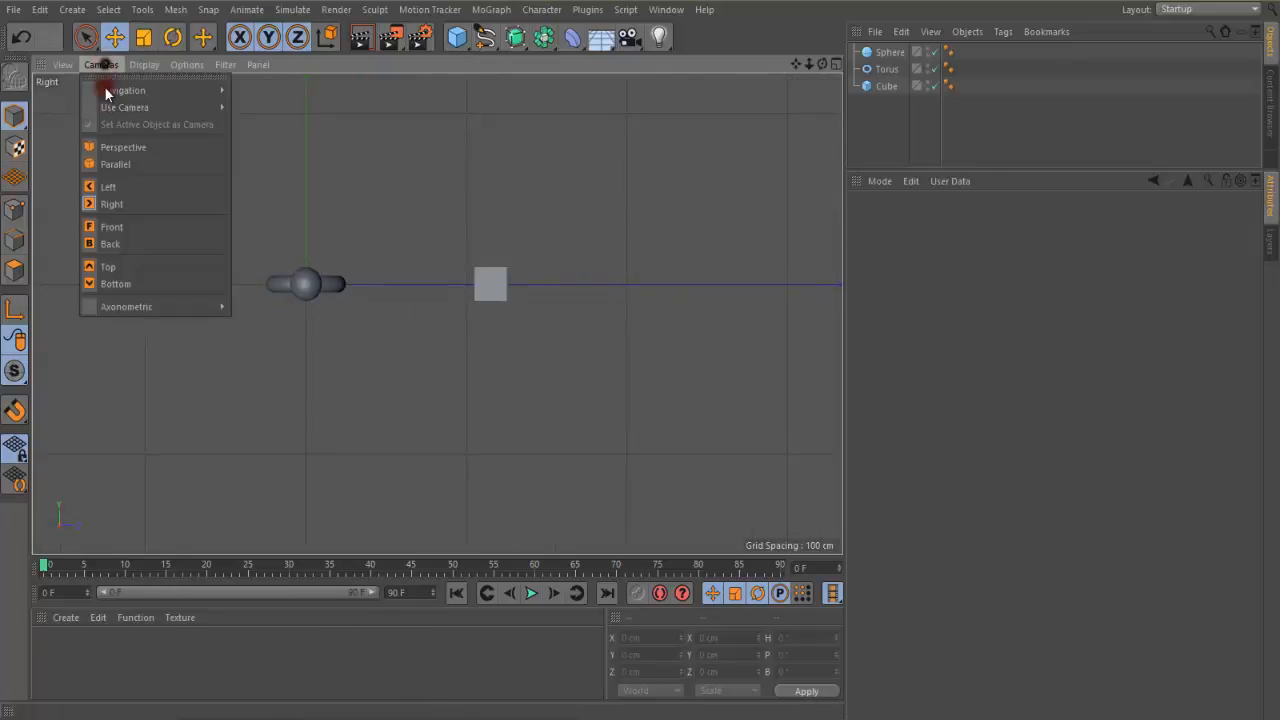
pyautogui.click(126, 226)
pyautogui.scroll(-3, 217, 240)
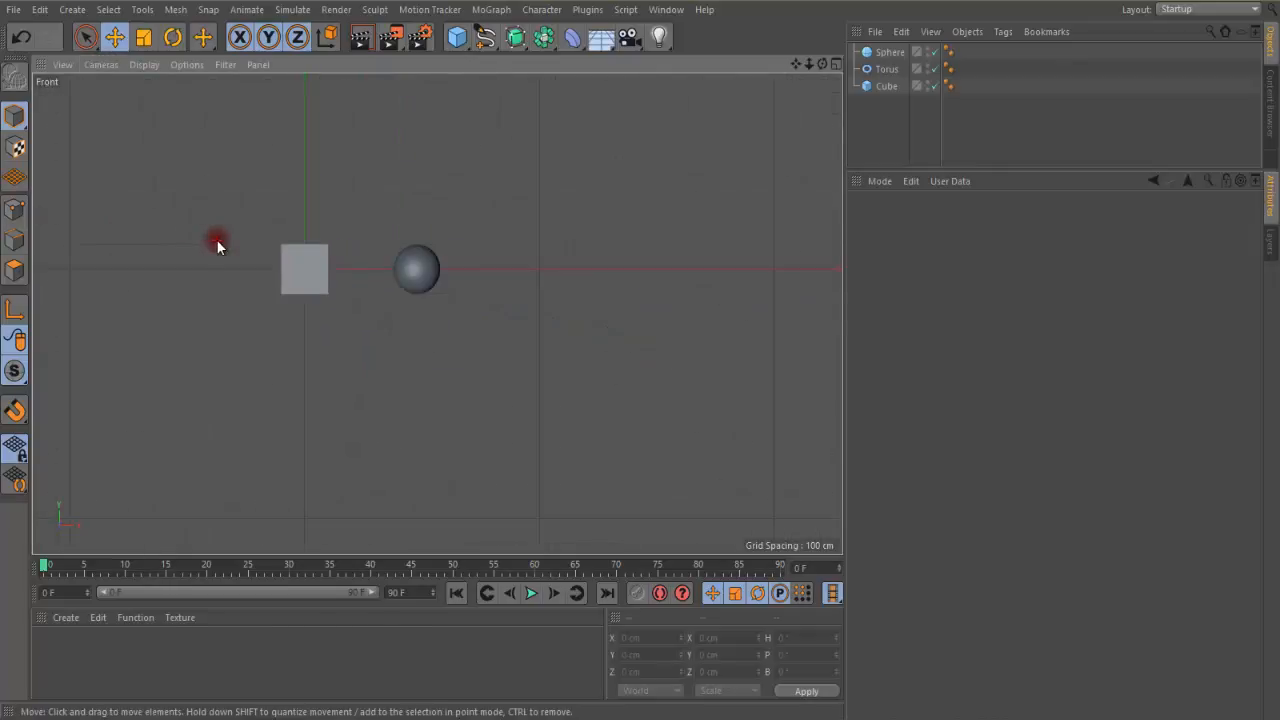
pyautogui.click(101, 64)
pyautogui.click(116, 243)
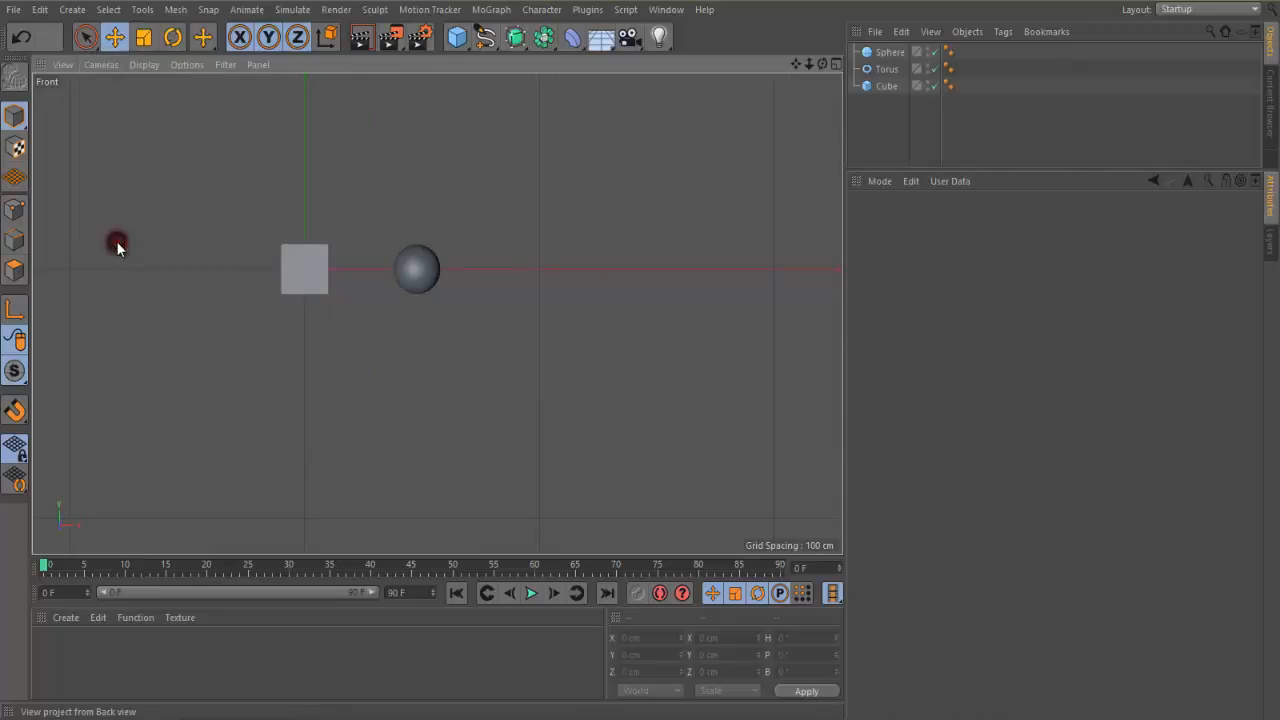
pyautogui.scroll(-3, 164, 244)
pyautogui.scroll(-2, 164, 244)
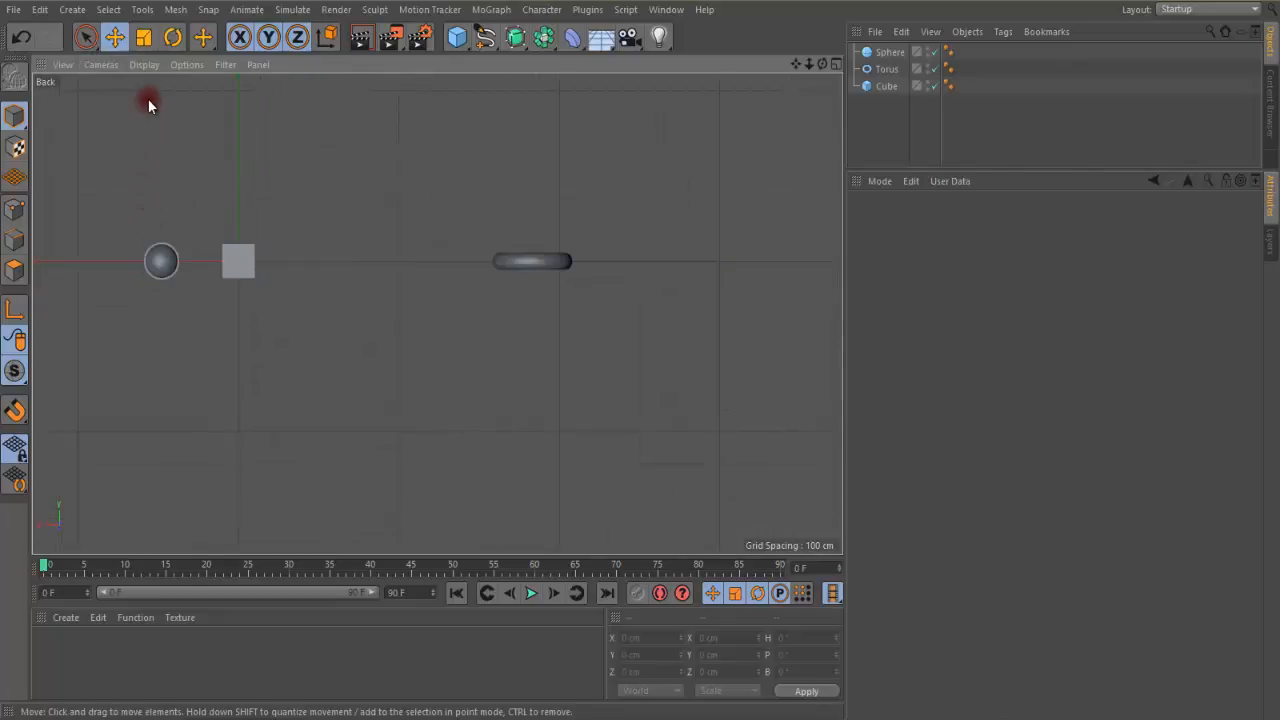
# View the three objects through the Top camera and the Bottom camera
pyautogui.click(101, 64)
pyautogui.click(118, 262)
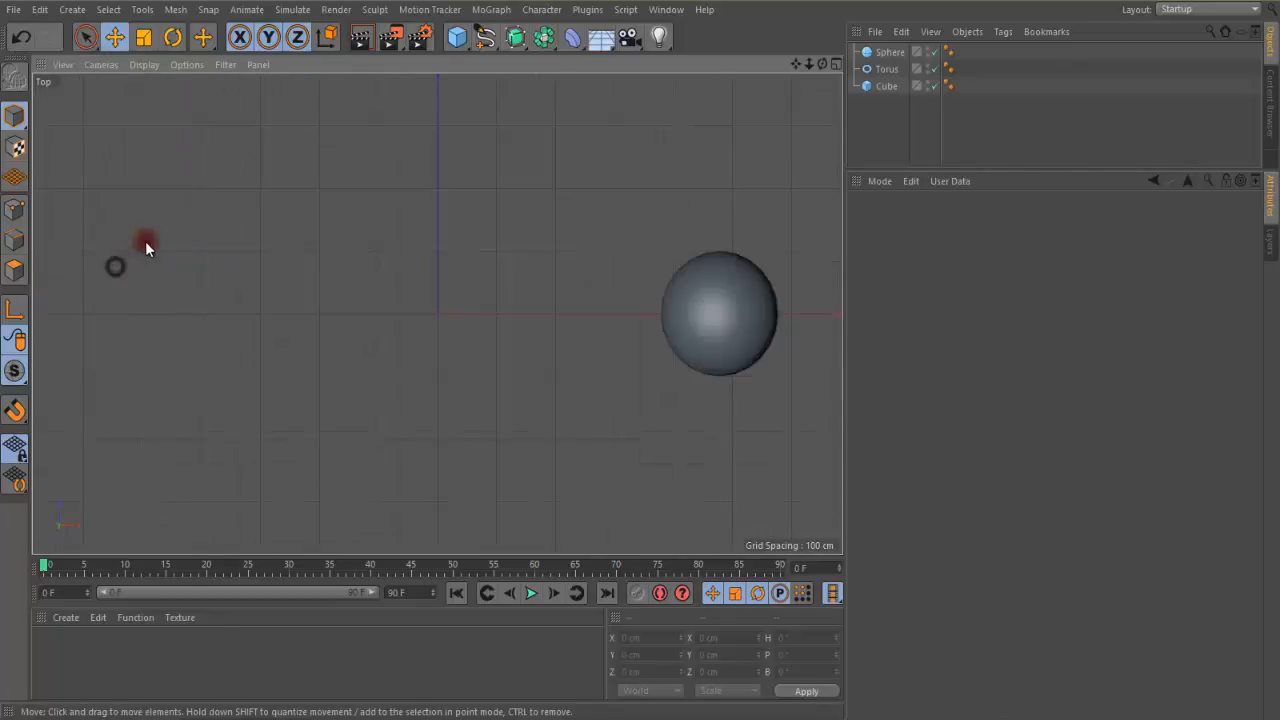
pyautogui.scroll(-6, 171, 230)
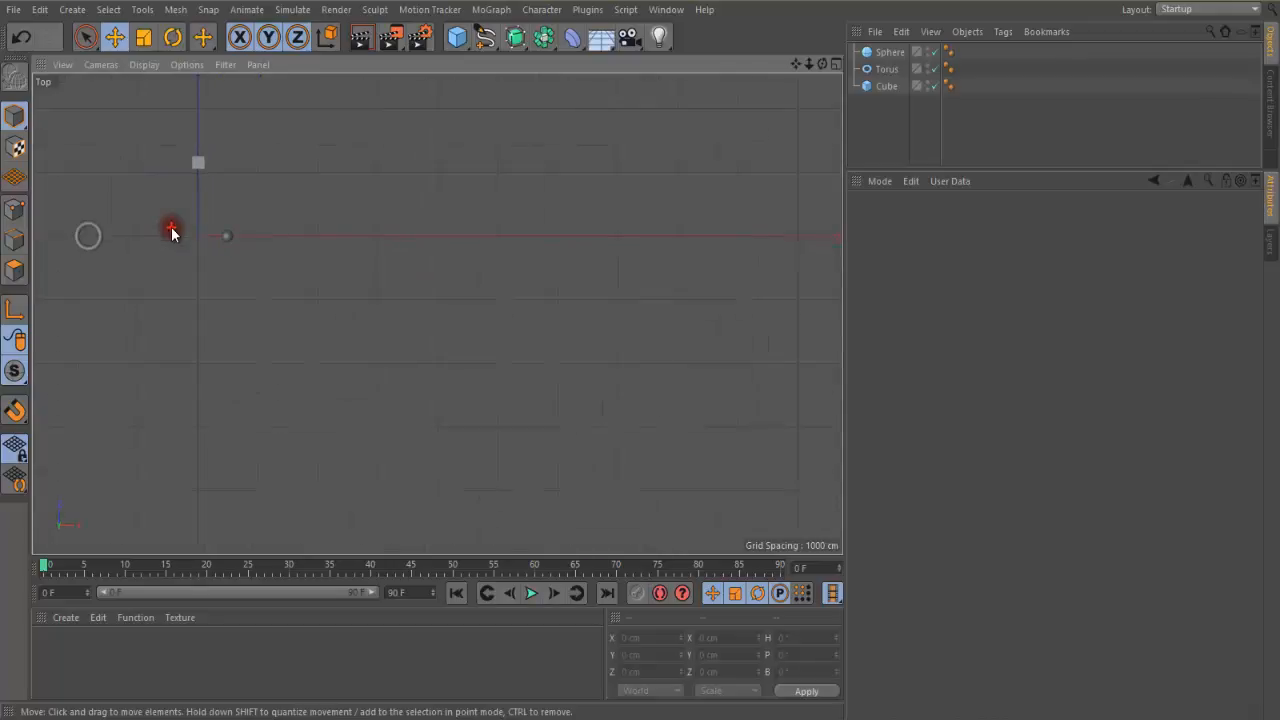
pyautogui.click(97, 64)
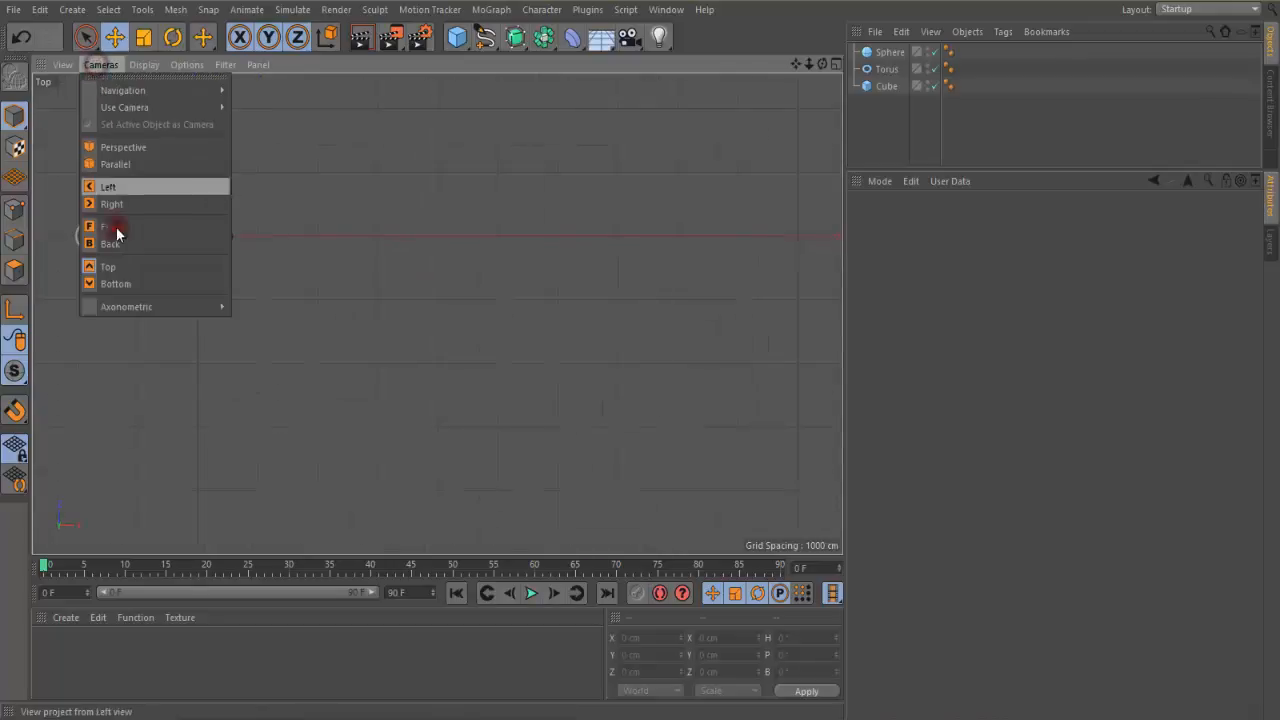
pyautogui.click(128, 284)
pyautogui.scroll(-8, 350, 211)
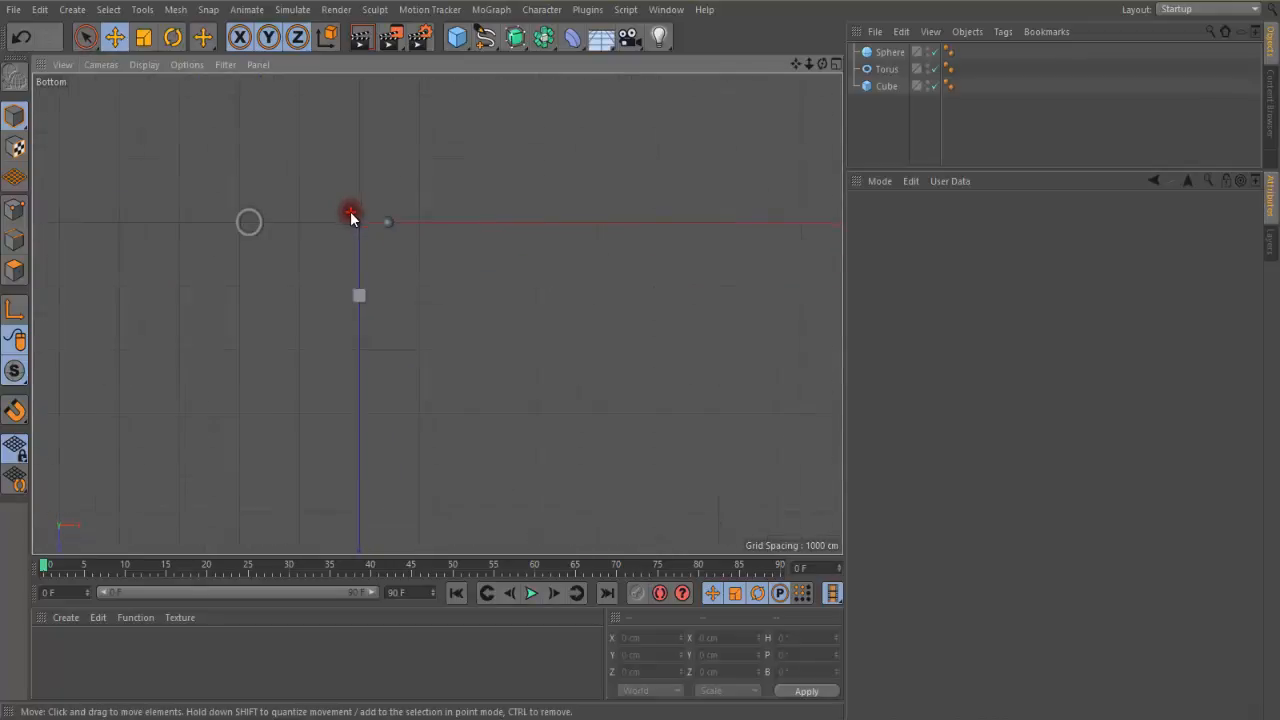
# View the three objects through the axonometric Bird camera, zoomed out far enough to show them all
pyautogui.click(94, 64)
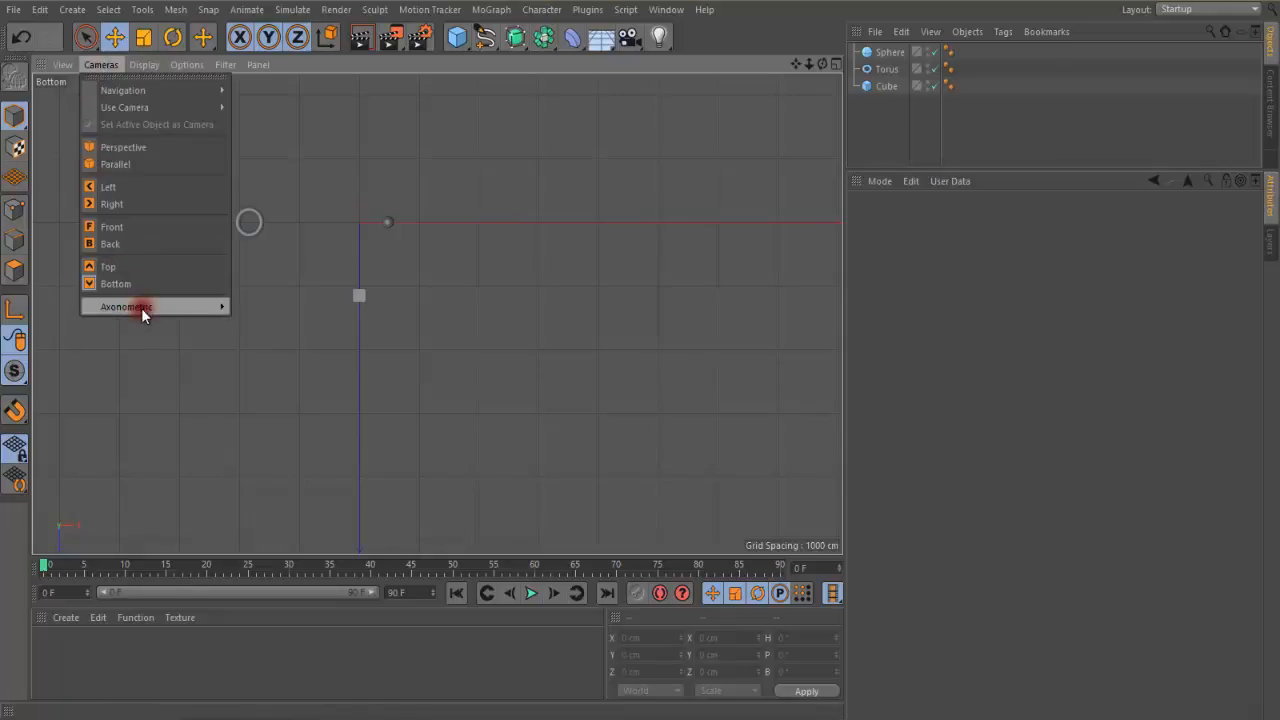
pyautogui.moveTo(210, 306)
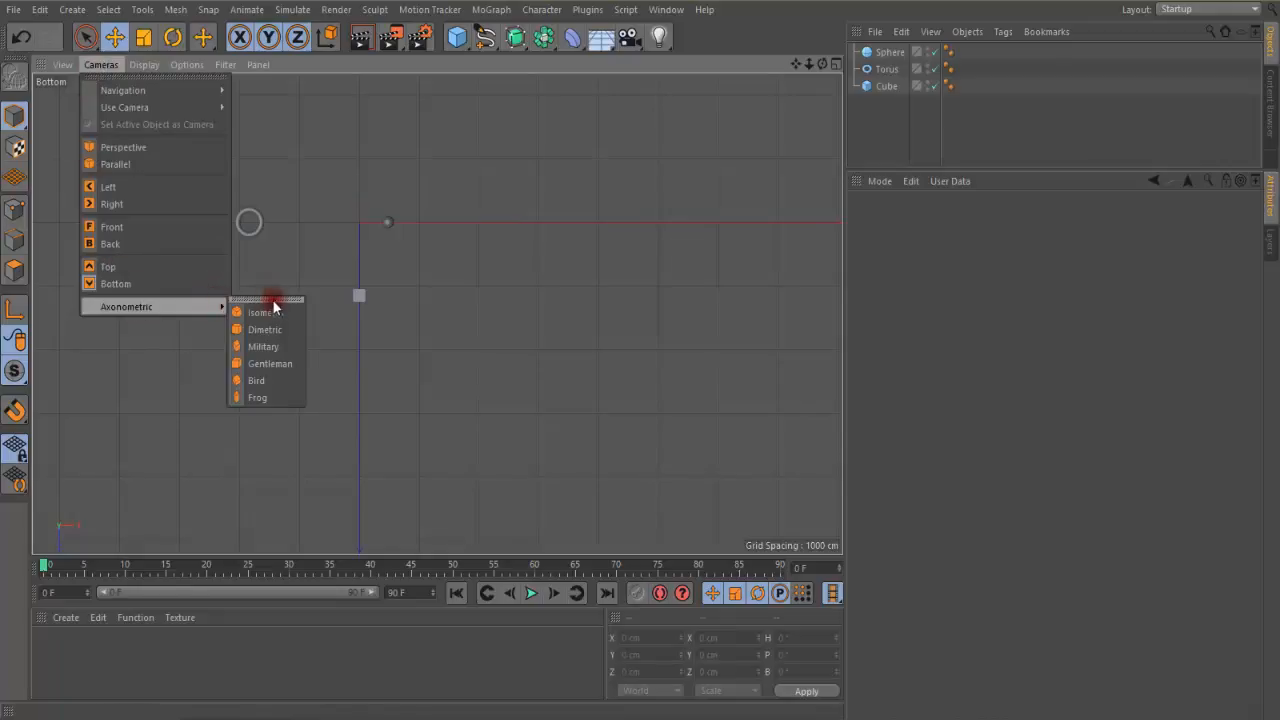
pyautogui.click(263, 381)
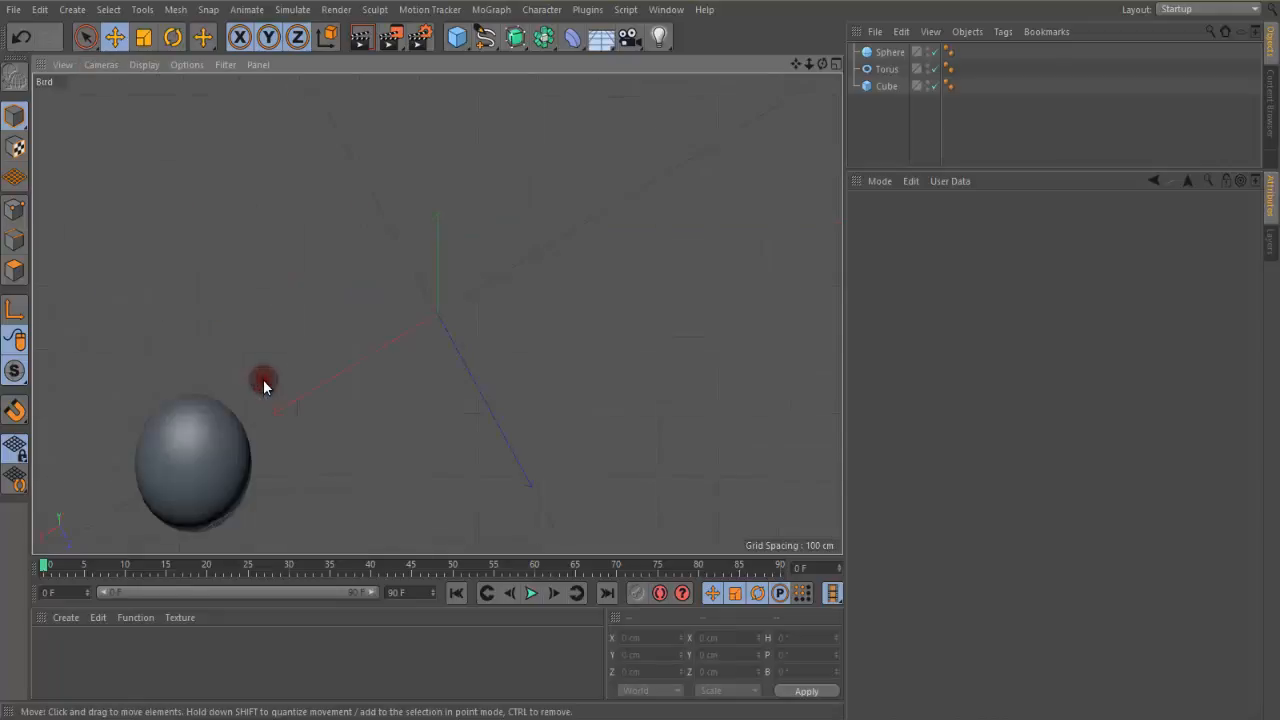
pyautogui.scroll(-5, 354, 297)
pyautogui.scroll(-2, 356, 296)
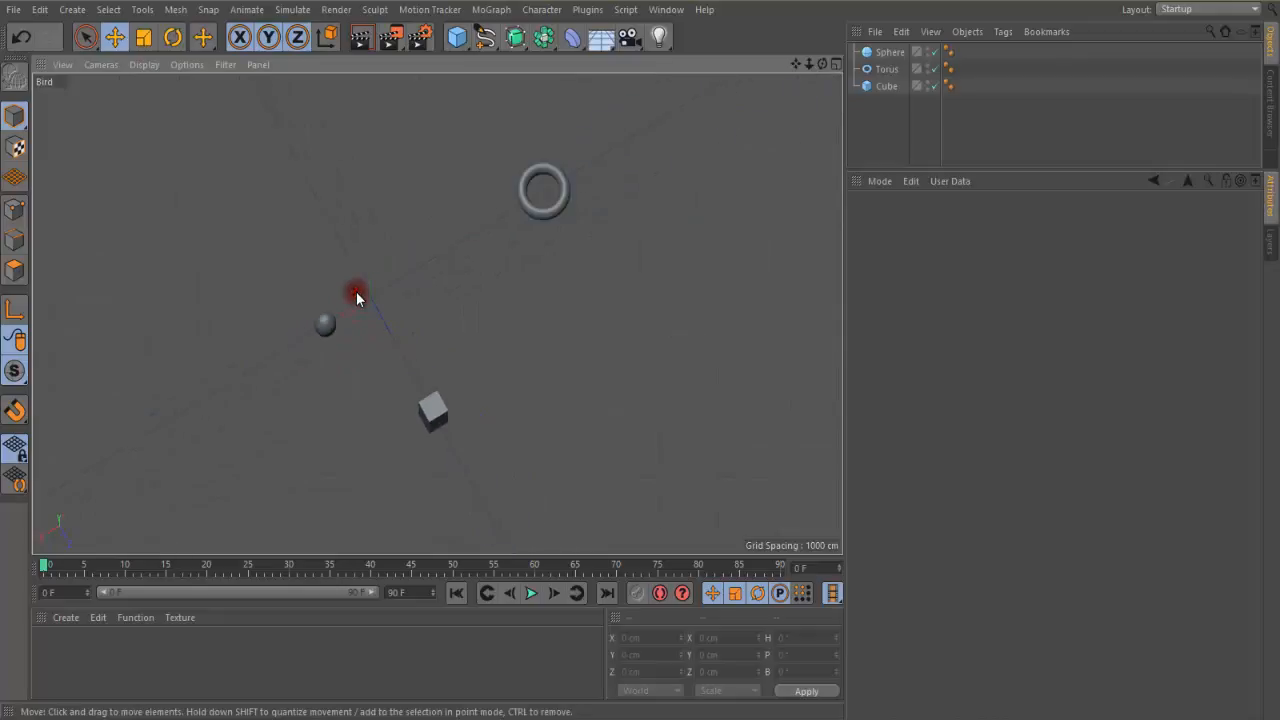
# View the three objects through the axonometric Military camera
pyautogui.click(109, 66)
pyautogui.moveTo(220, 300)
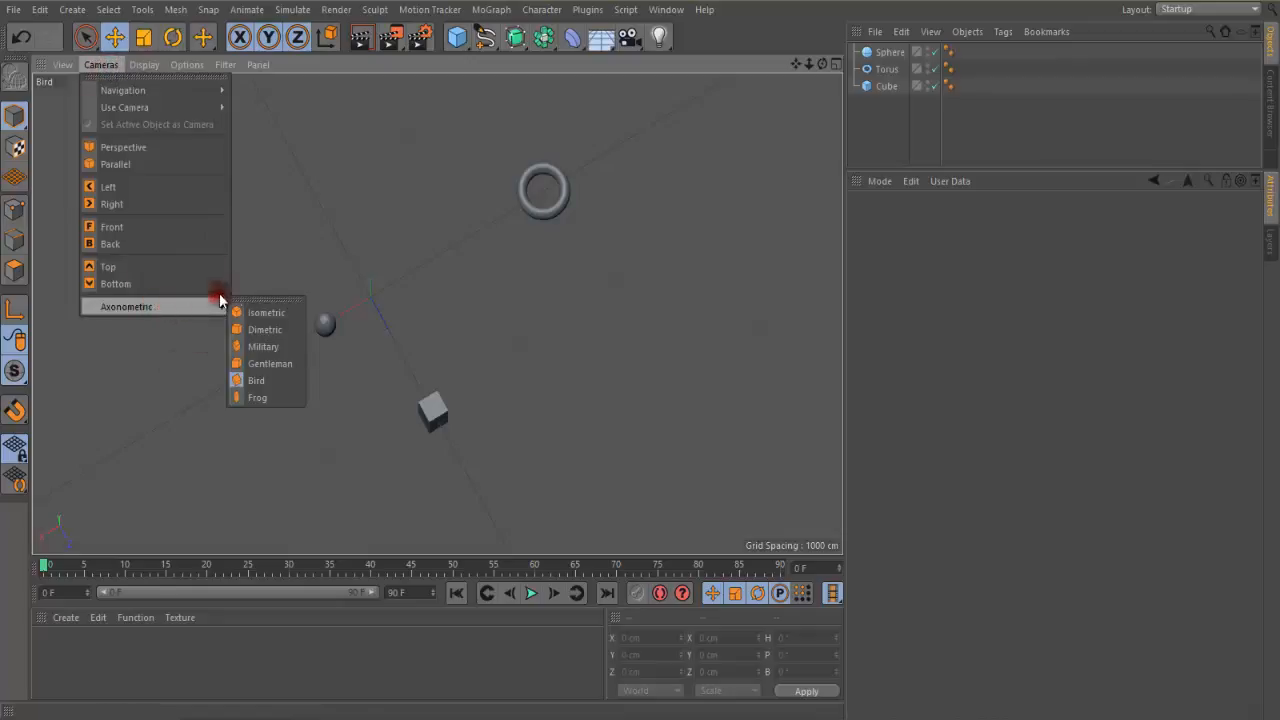
pyautogui.click(265, 346)
pyautogui.scroll(-5, 323, 318)
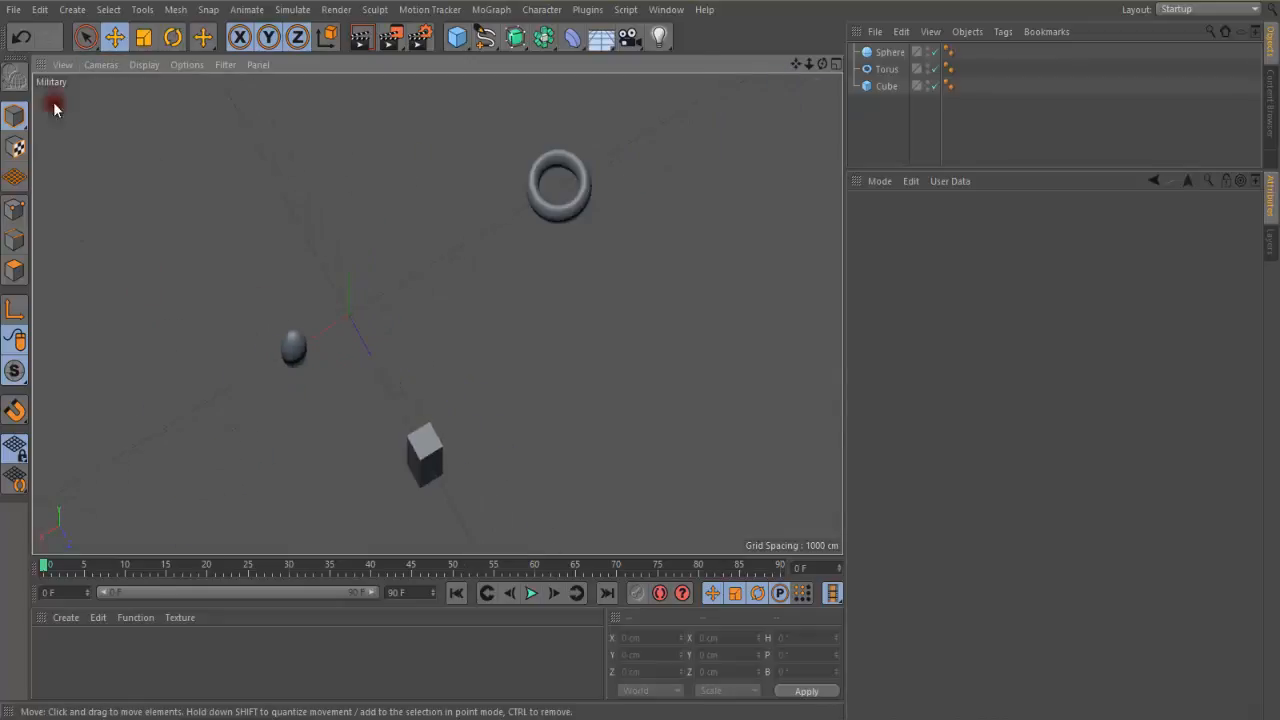
# View the three objects through the axonometric Frog camera, from close up and from farther away
pyautogui.click(98, 64)
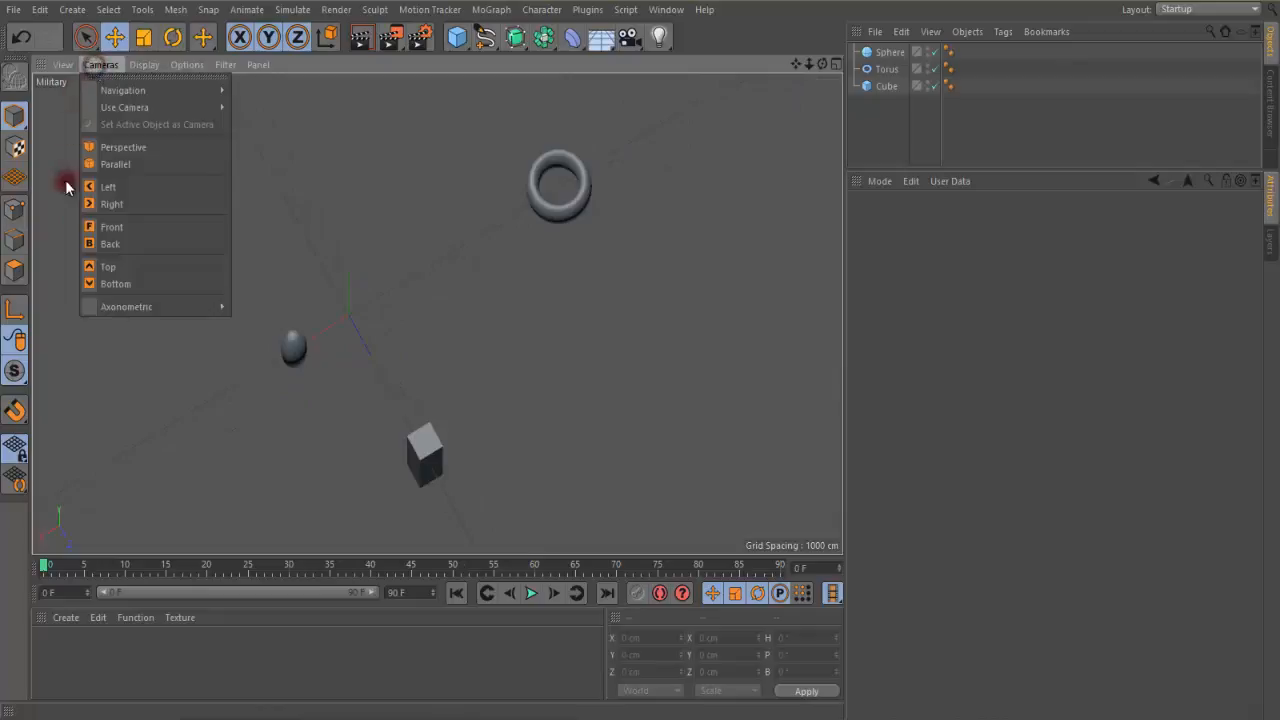
pyautogui.moveTo(128, 307)
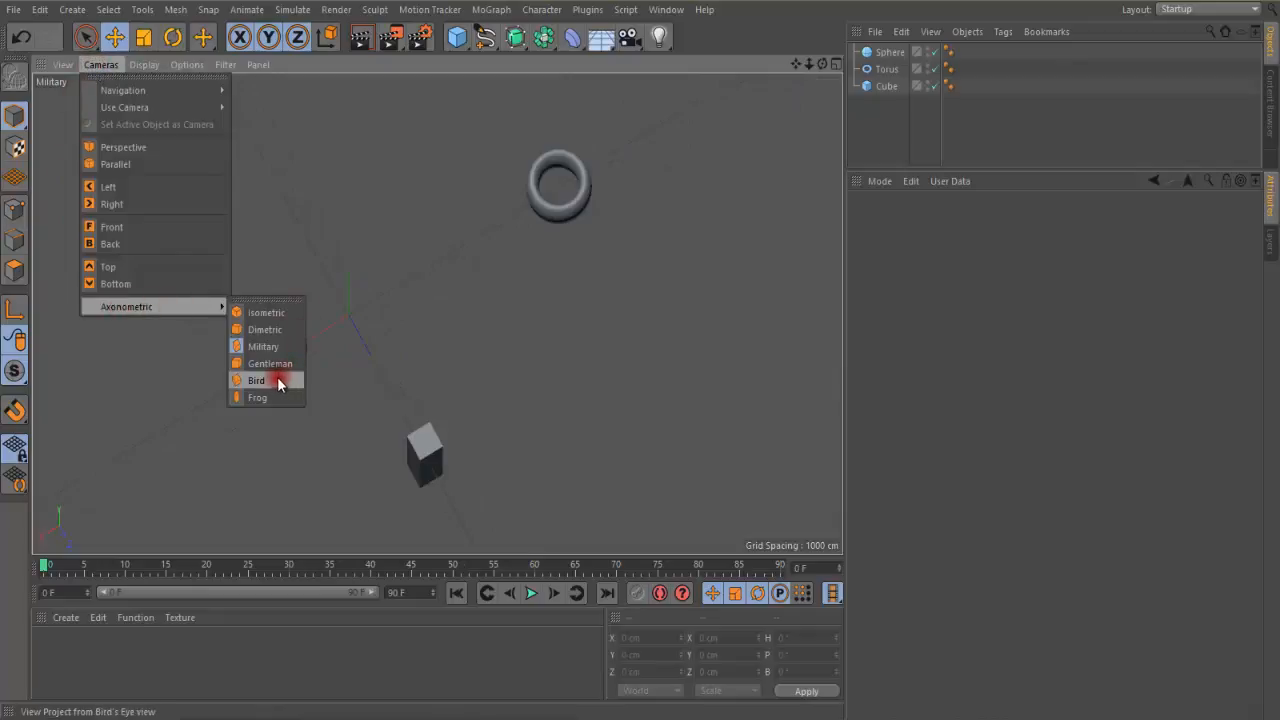
pyautogui.click(257, 397)
pyautogui.scroll(-6, 425, 306)
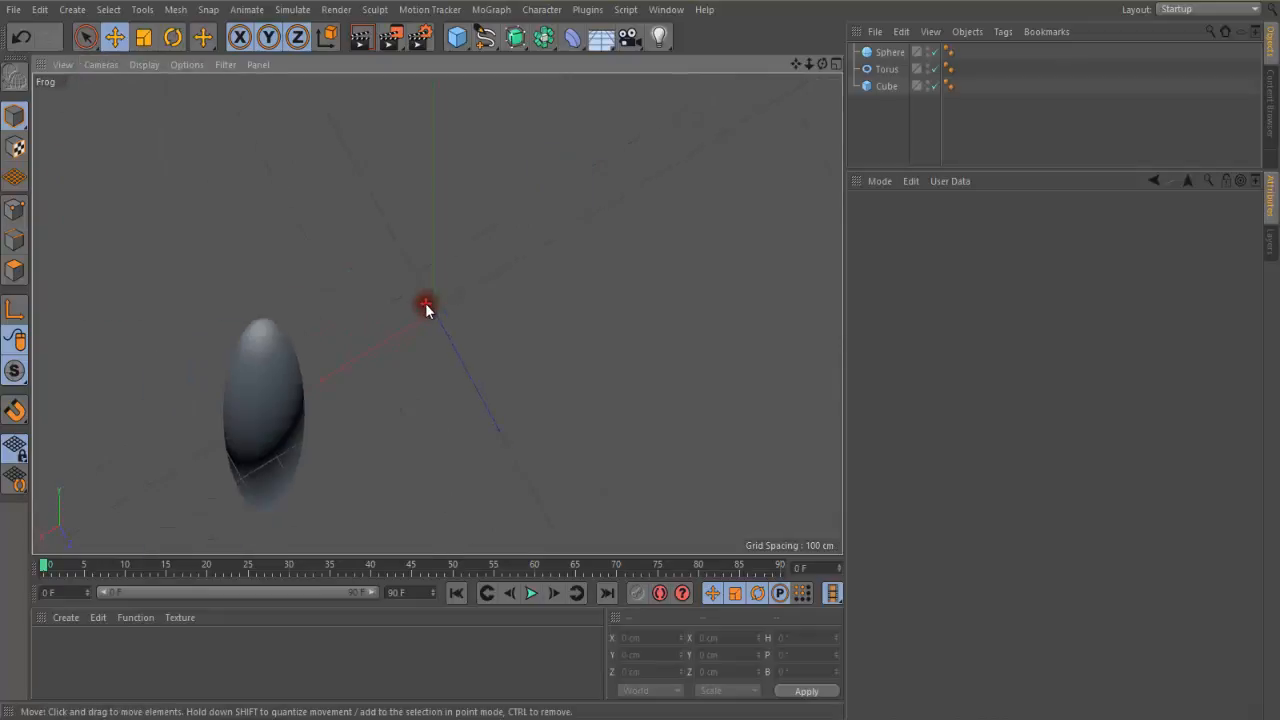
pyautogui.scroll(3, 427, 302)
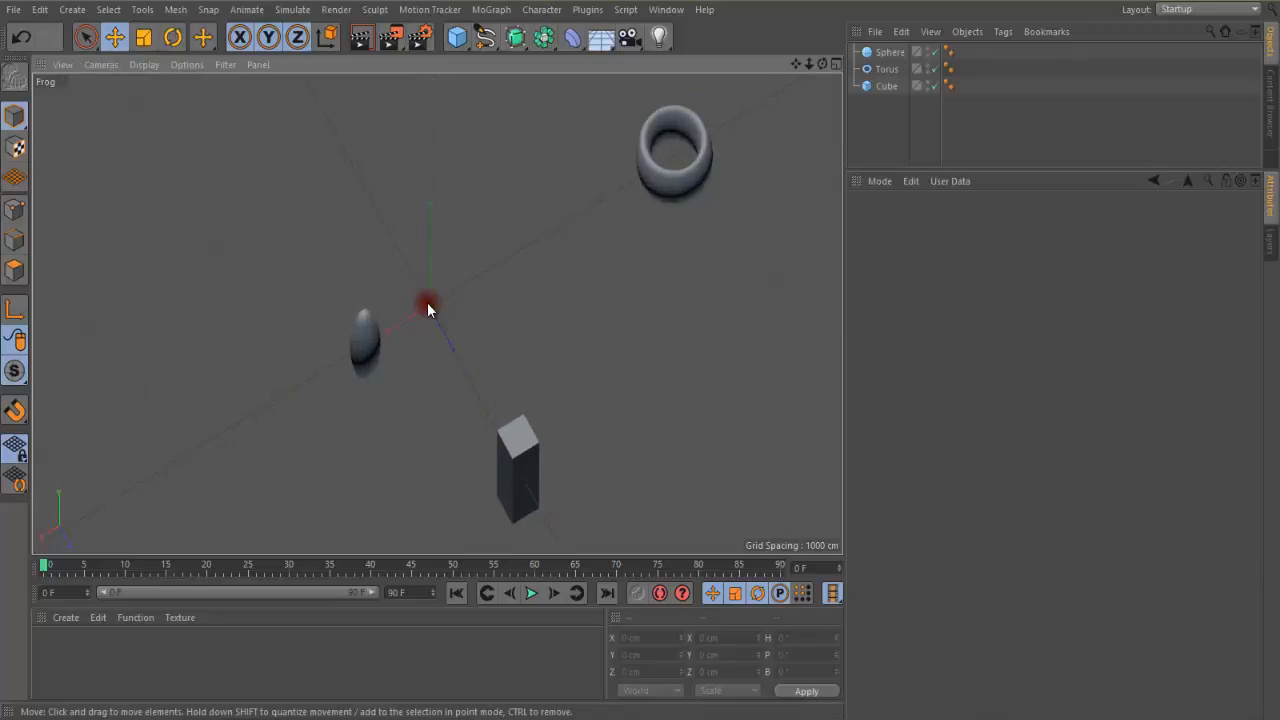
pyautogui.scroll(-2, 427, 302)
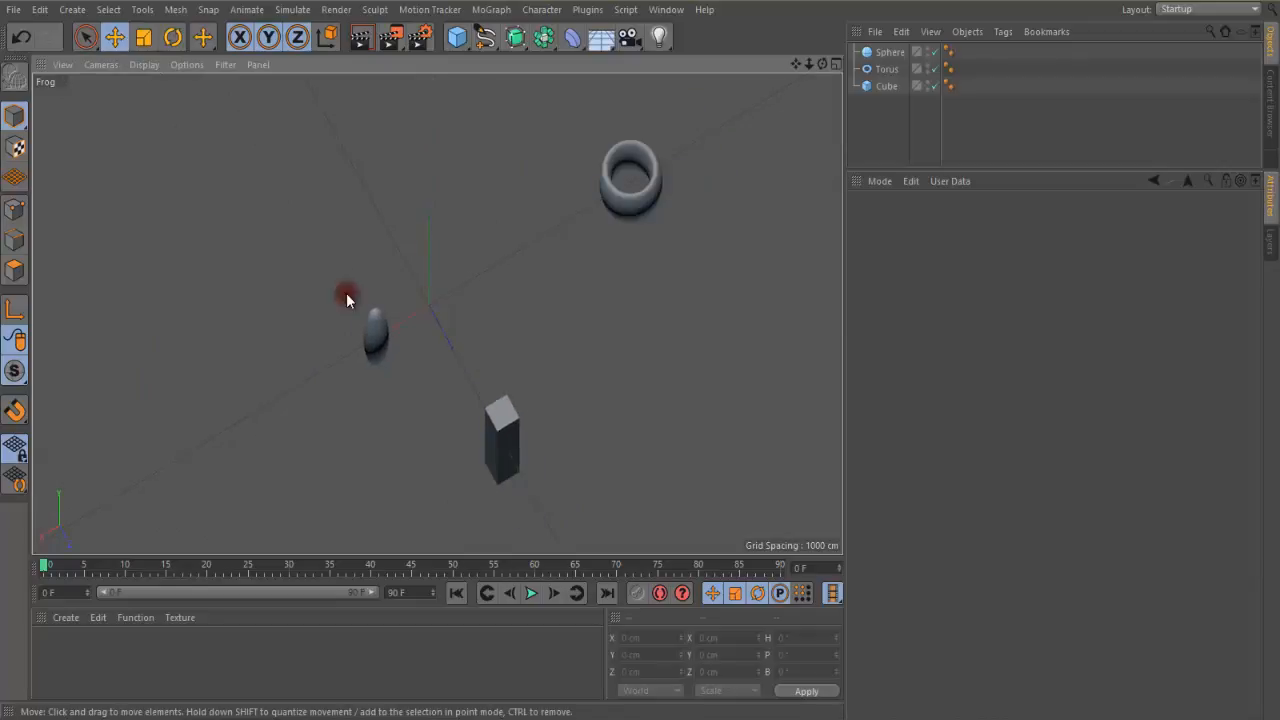
# Return the viewport to the Perspective camera and frame the sphere with Frame Selected Objects
pyautogui.click(99, 66)
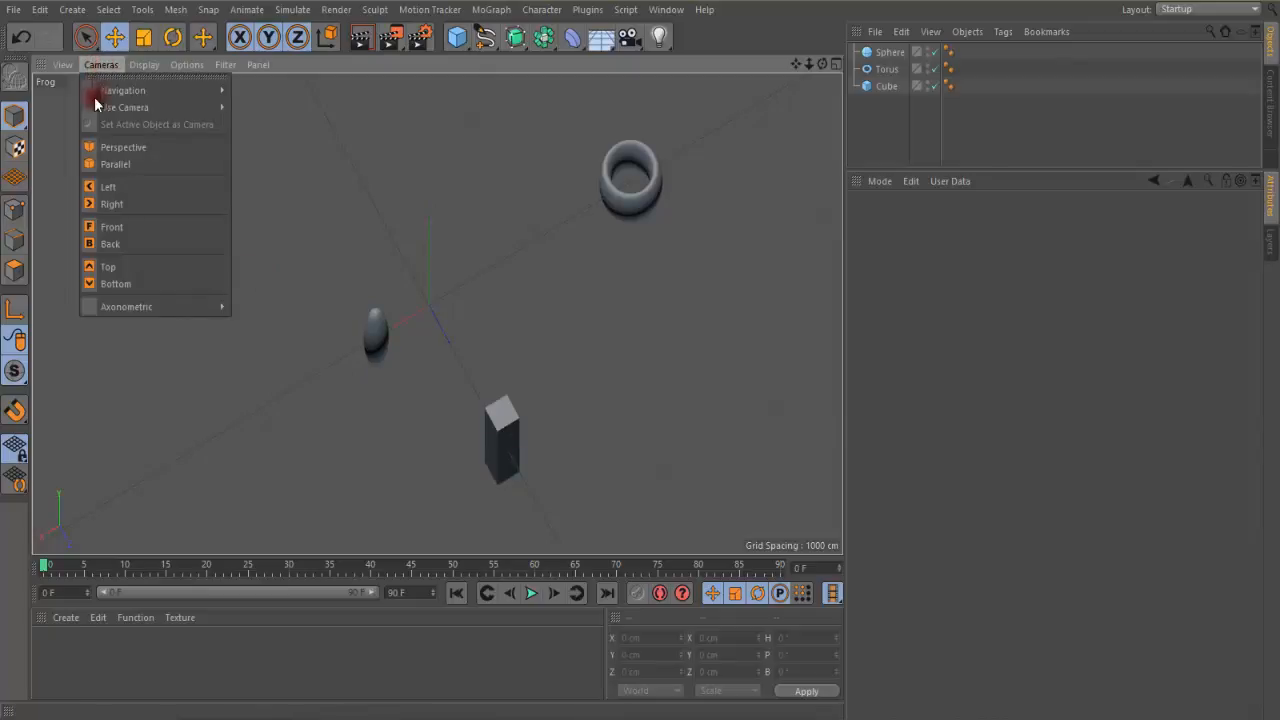
pyautogui.click(101, 148)
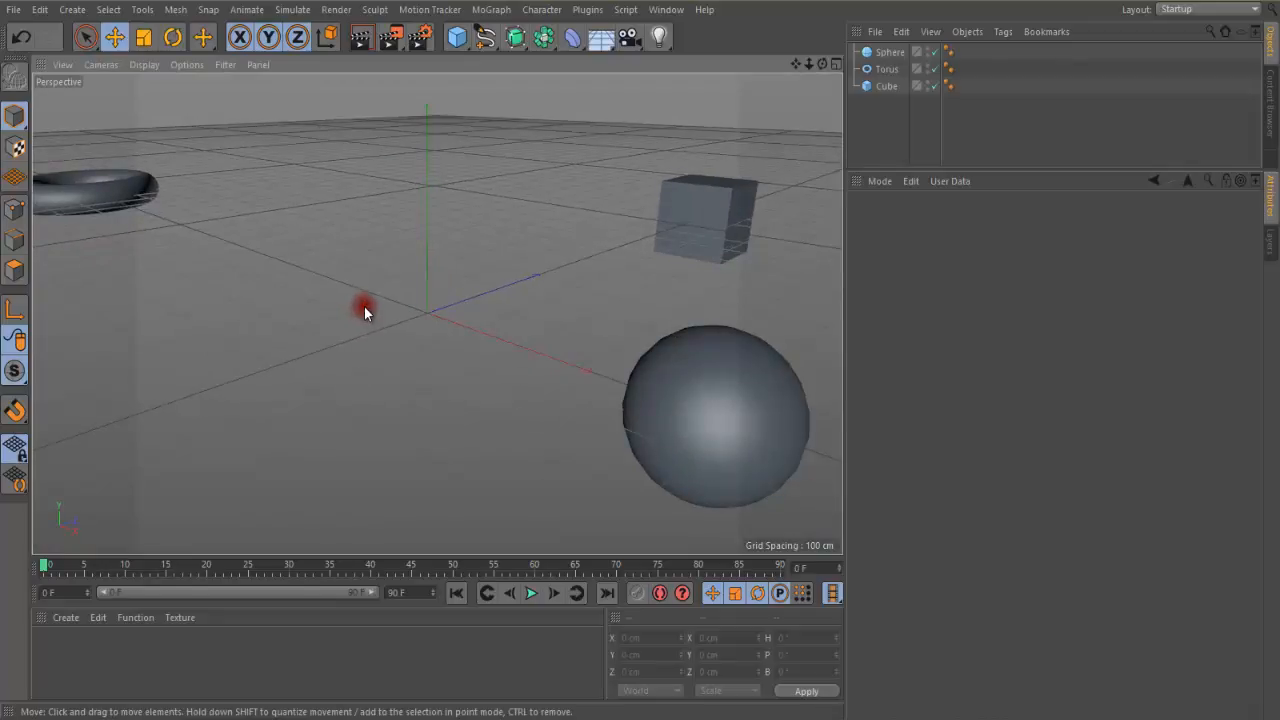
pyautogui.click(673, 377)
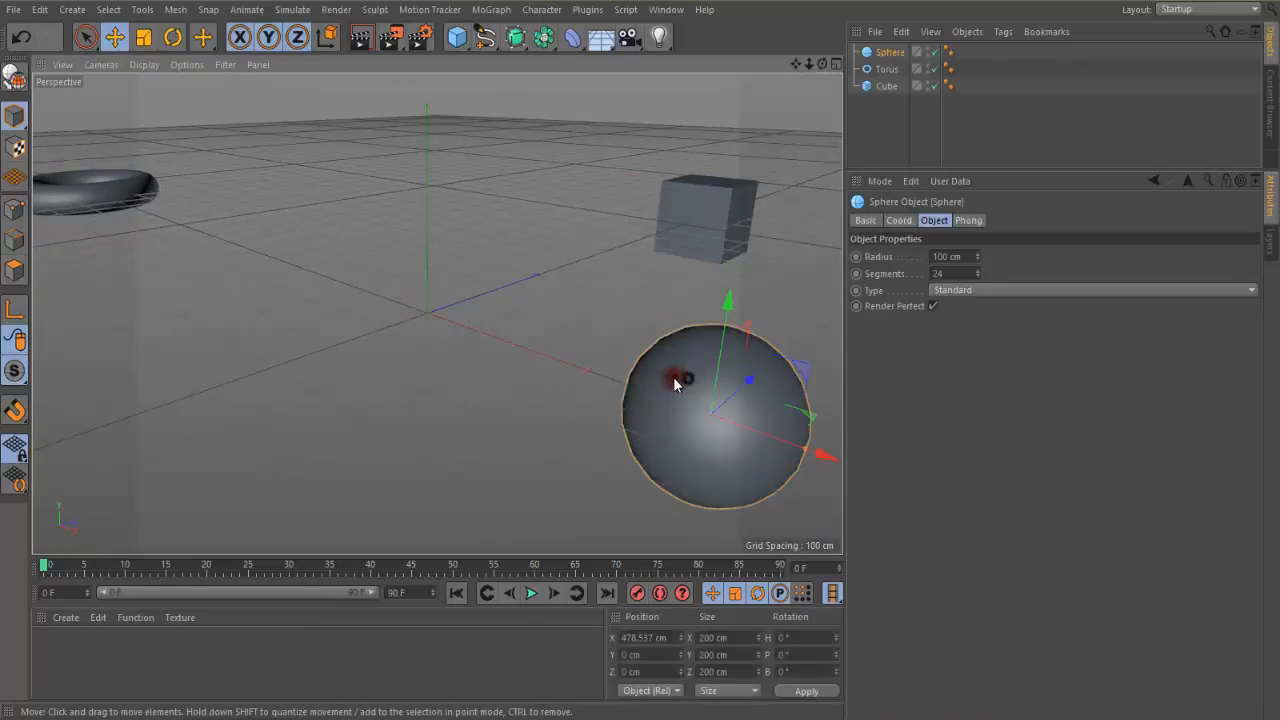
pyautogui.click(58, 65)
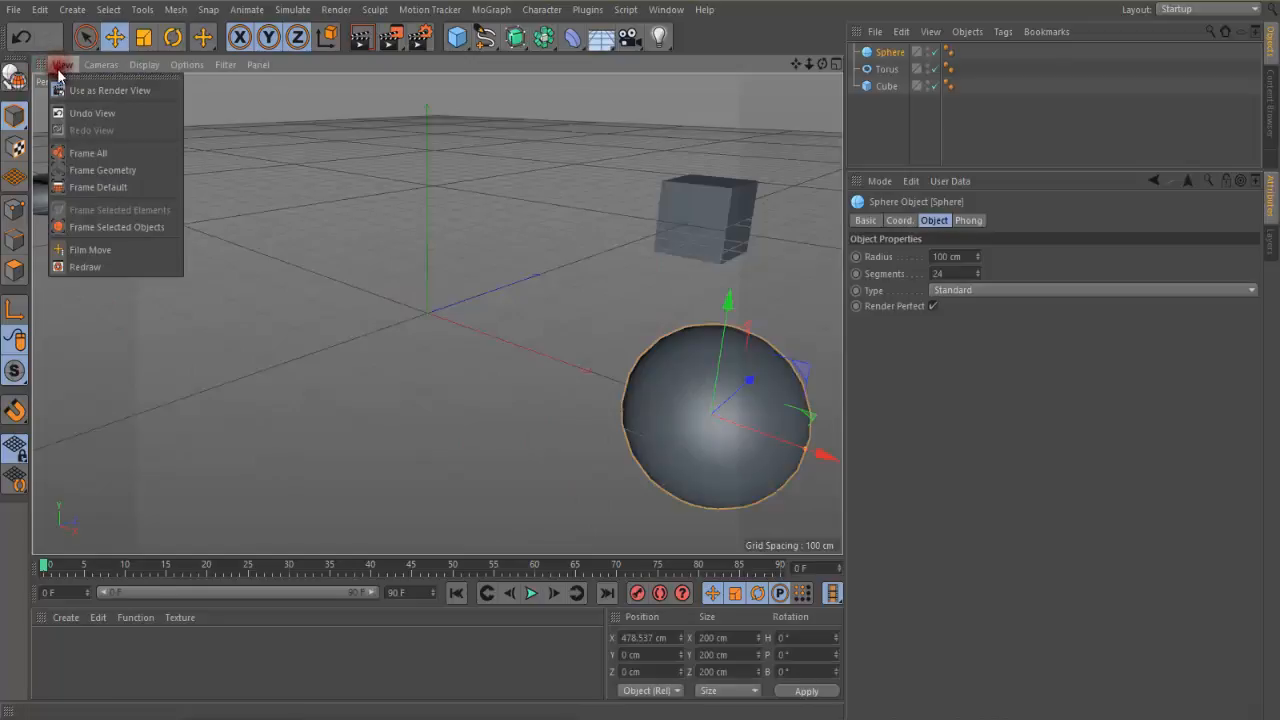
pyautogui.click(95, 233)
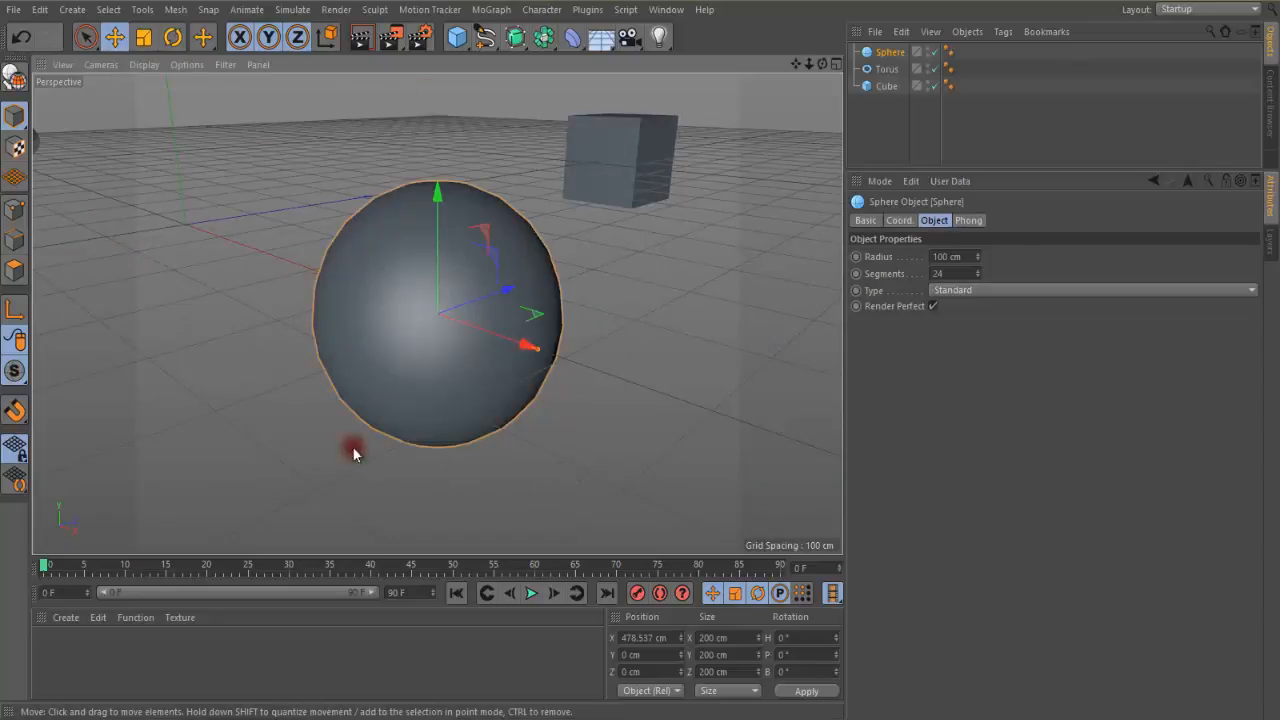
# Select the torus and frame it in the perspective view with Frame Selected Objects
pyautogui.click(35, 145)
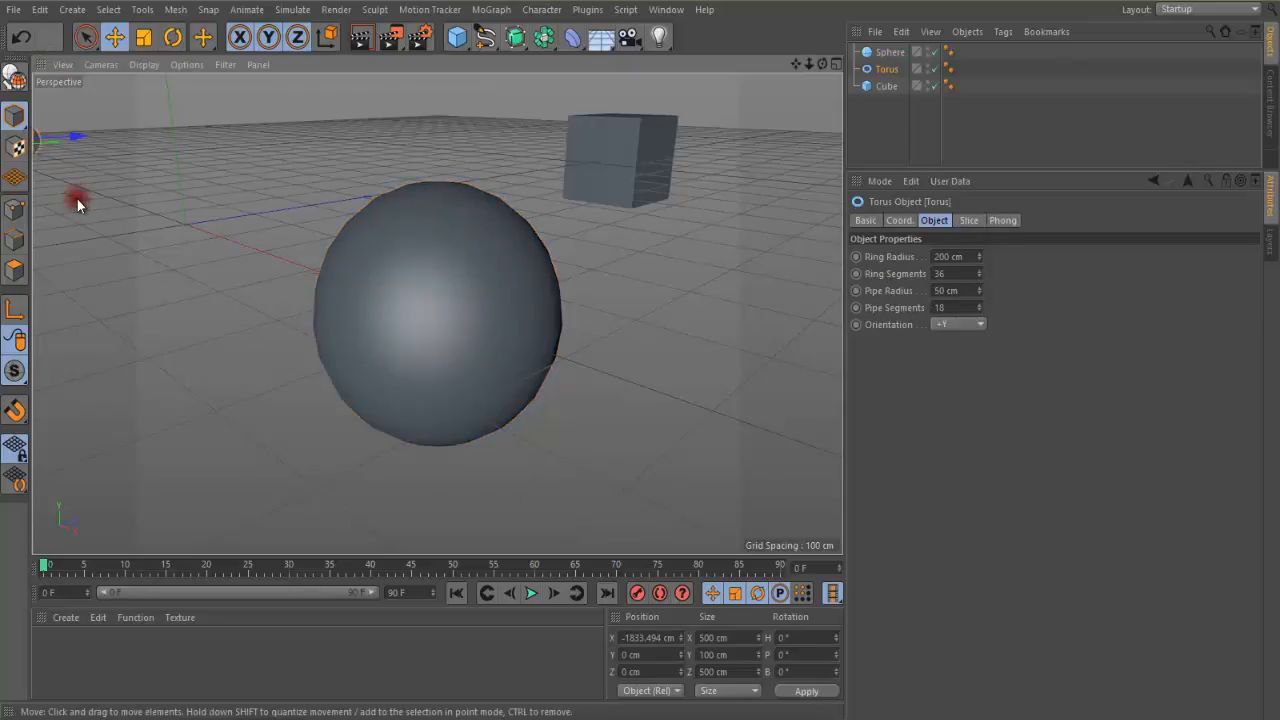
pyautogui.scroll(-5, 77, 199)
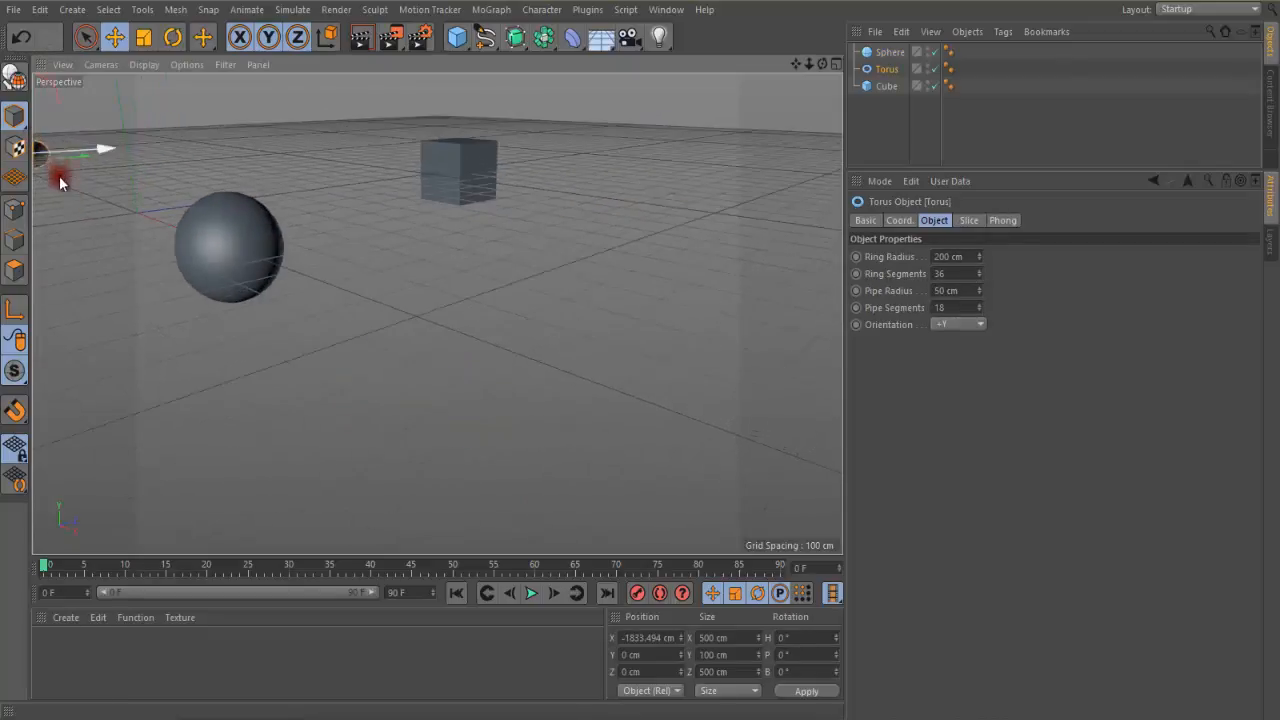
pyautogui.click(64, 65)
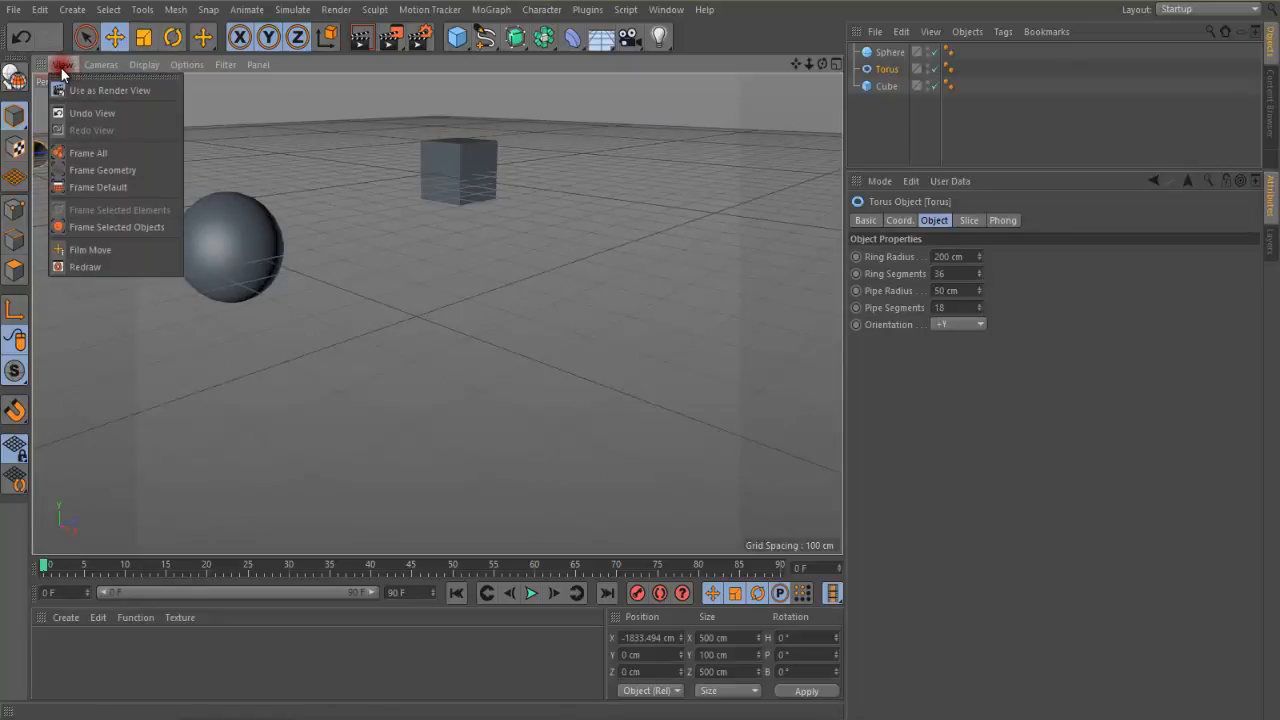
pyautogui.click(85, 230)
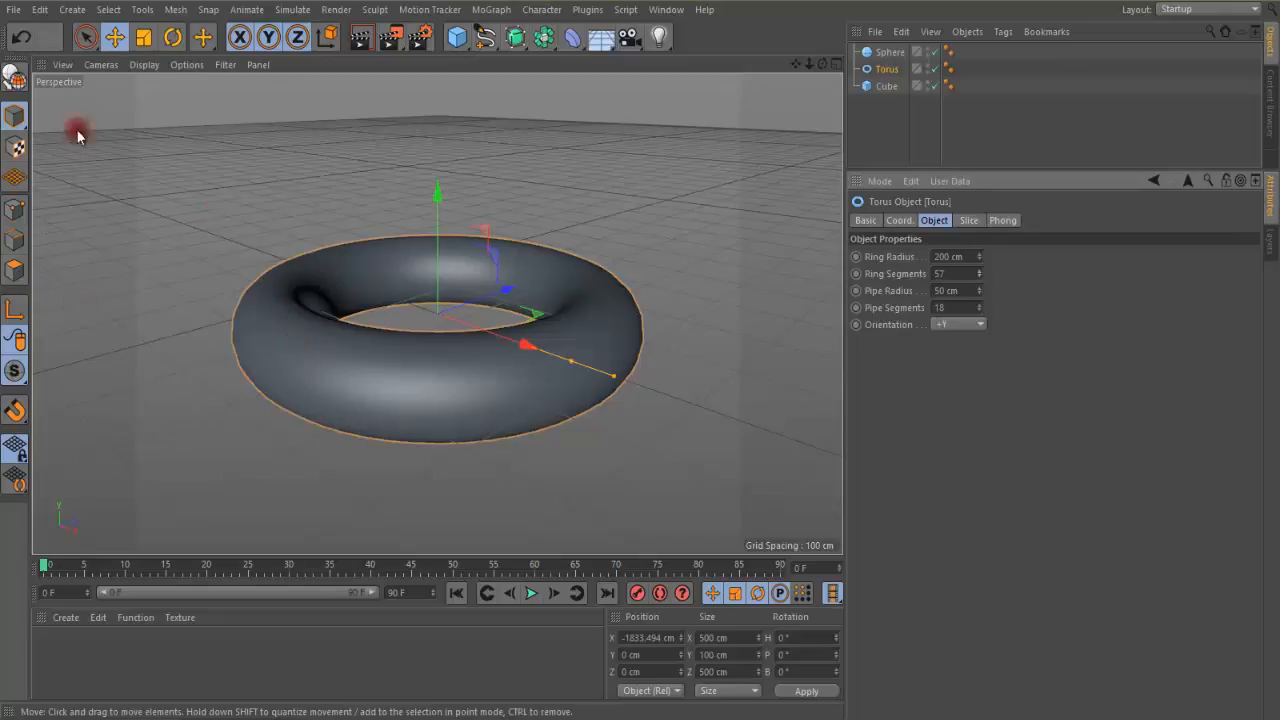
# Switch the perspective view's display mode to Quick Shading and then to Quick Shading (Lines)
pyautogui.click(143, 67)
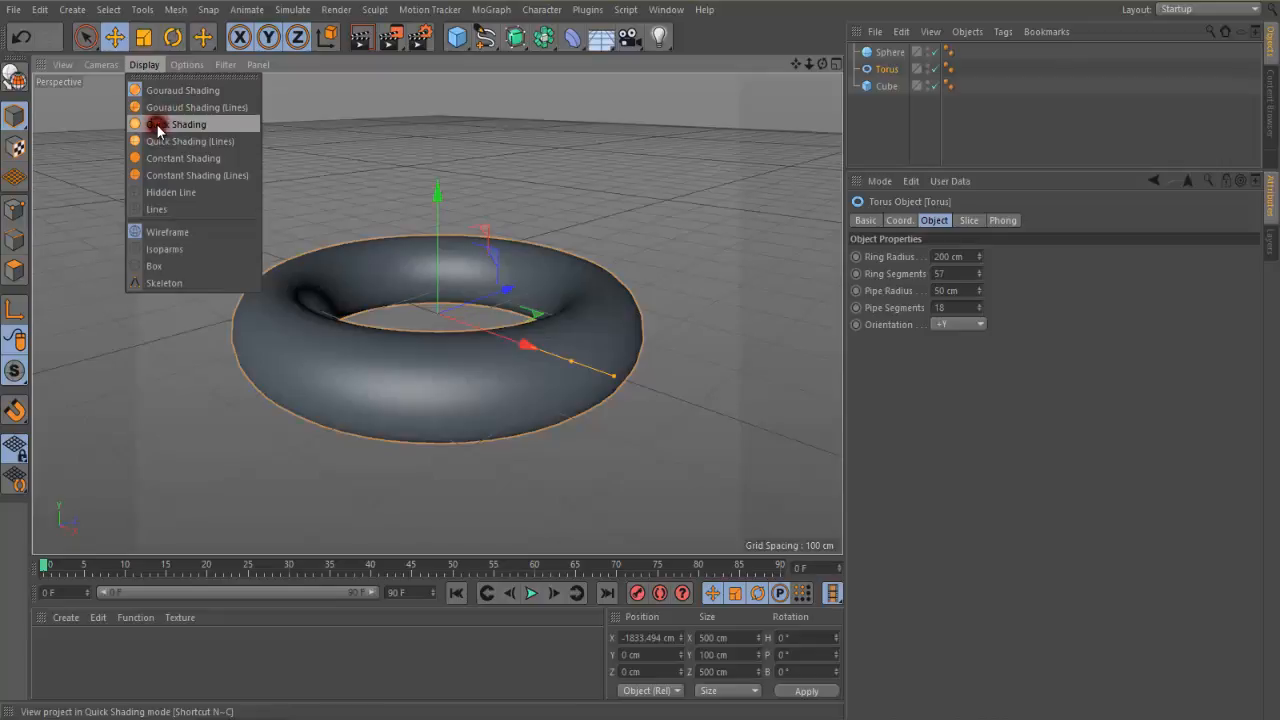
pyautogui.click(157, 126)
pyautogui.click(144, 66)
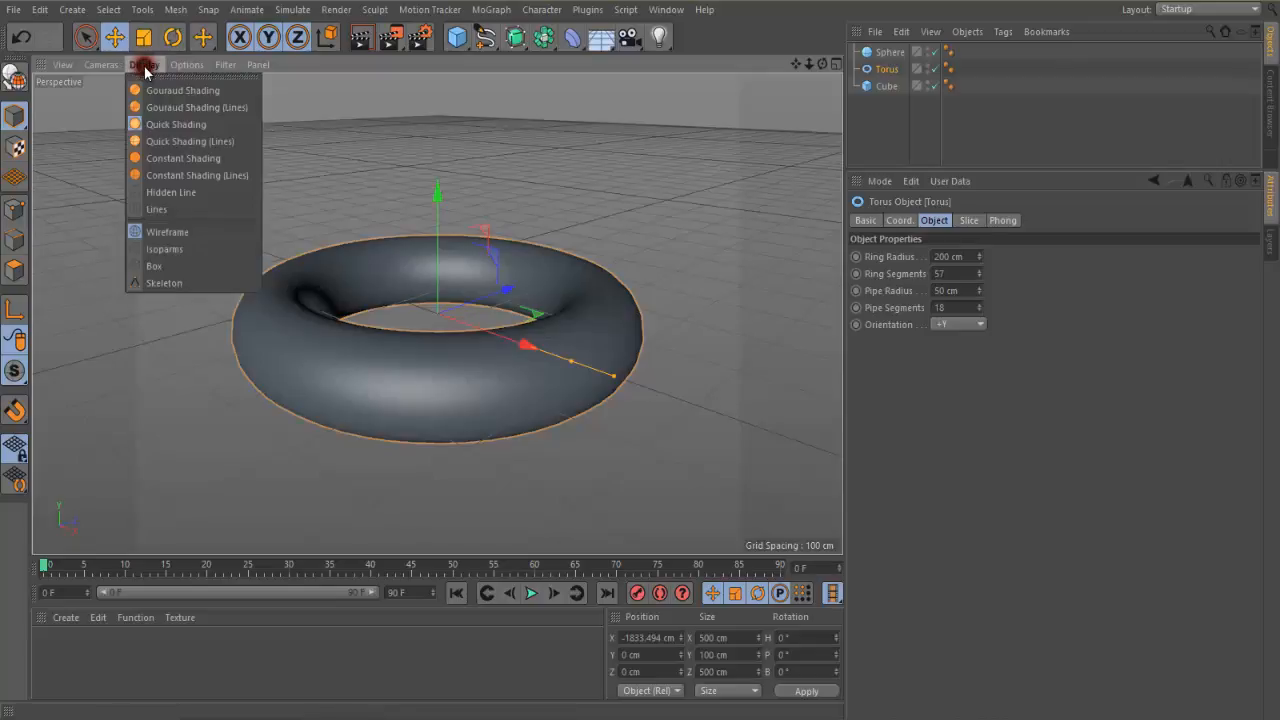
pyautogui.click(180, 142)
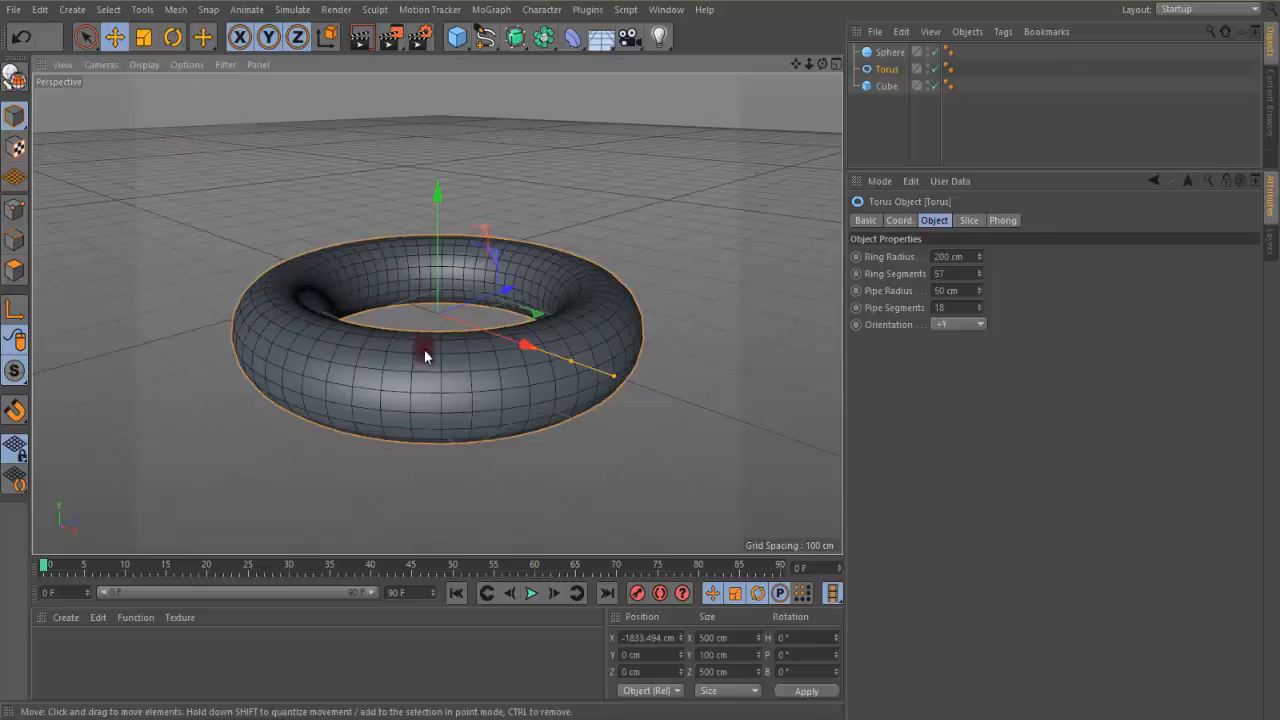
# Show the four-view layout, return to the full perspective view and fit all three objects with Frame All
pyautogui.scroll(-6, 437, 378)
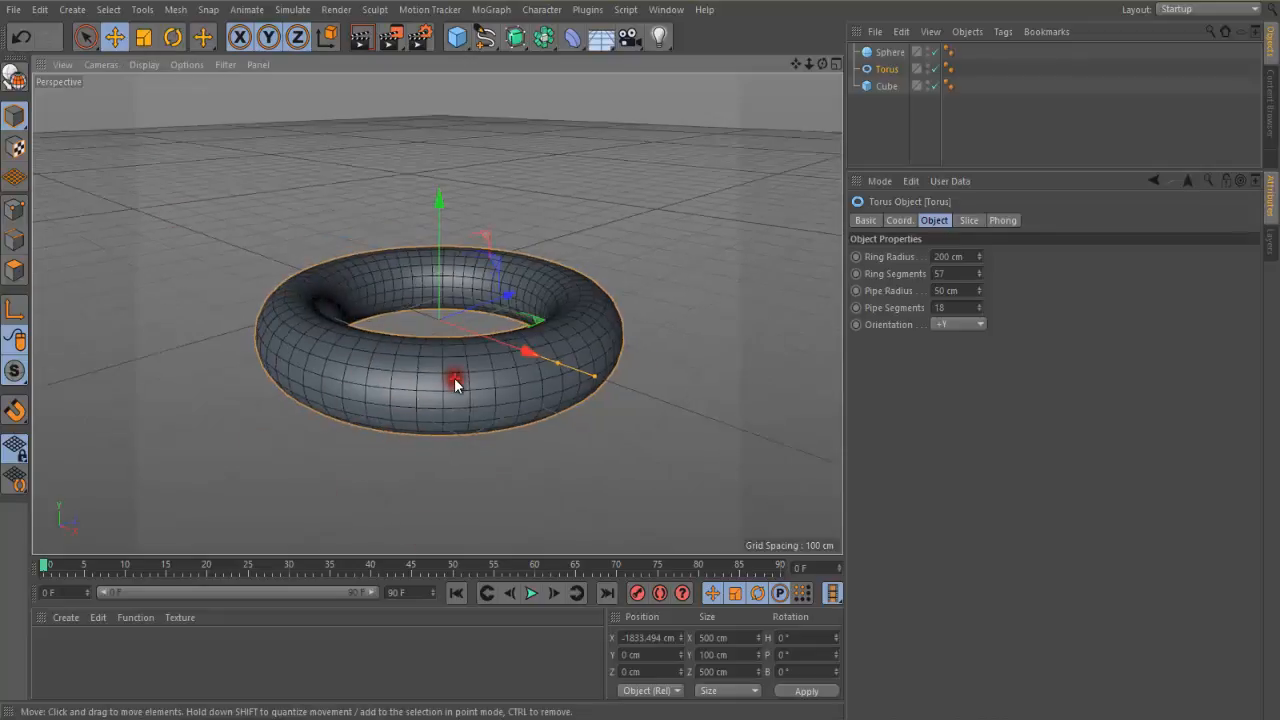
pyautogui.middleClick(690, 394)
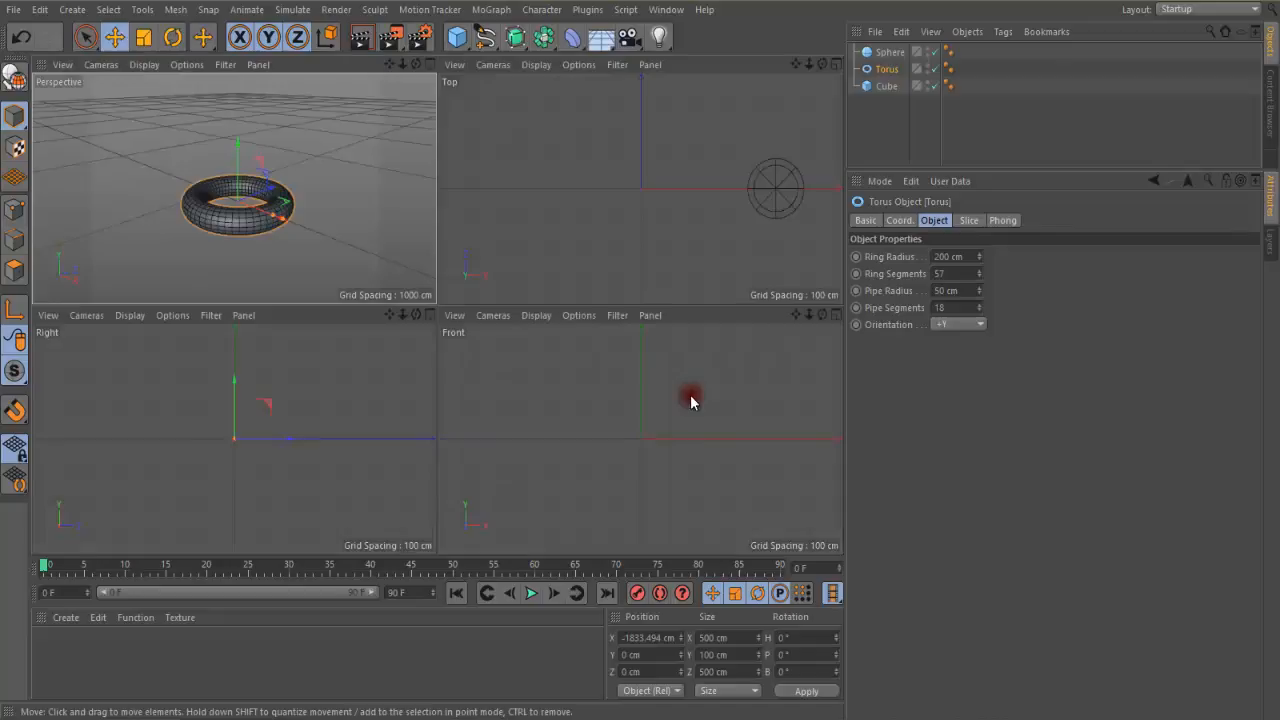
pyautogui.scroll(-2, 283, 232)
pyautogui.middleClick(284, 259)
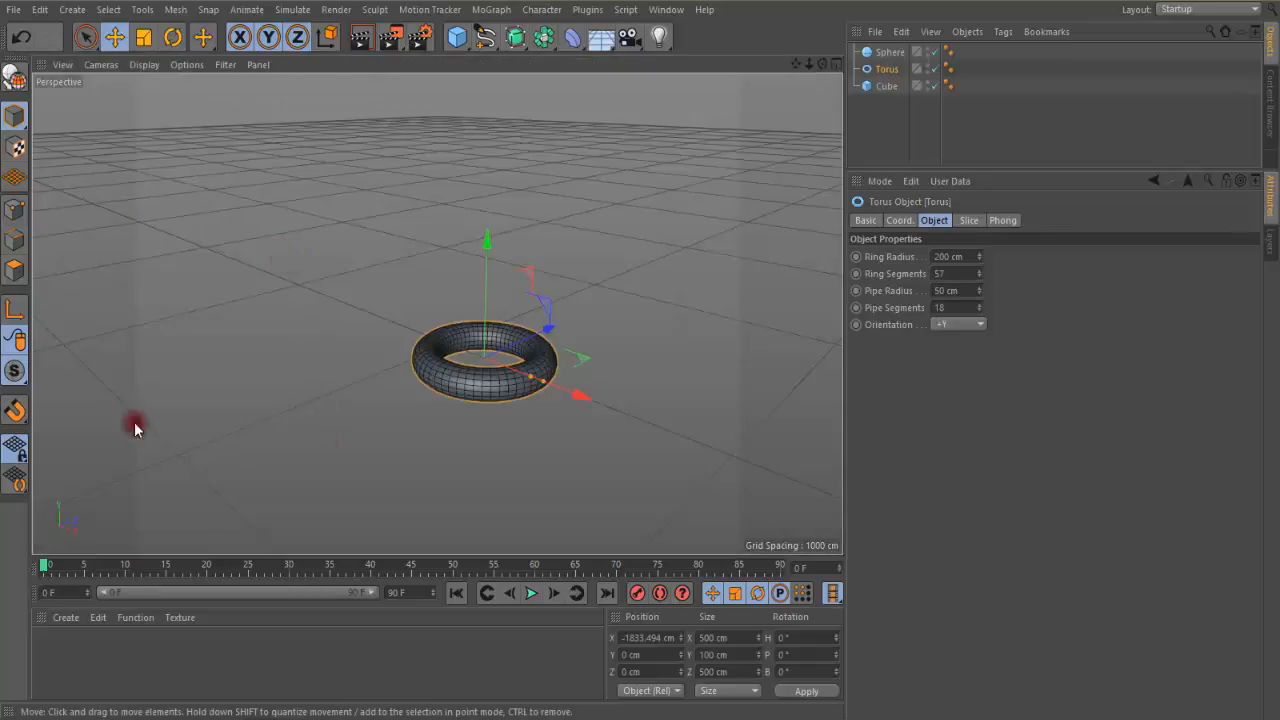
pyautogui.click(62, 64)
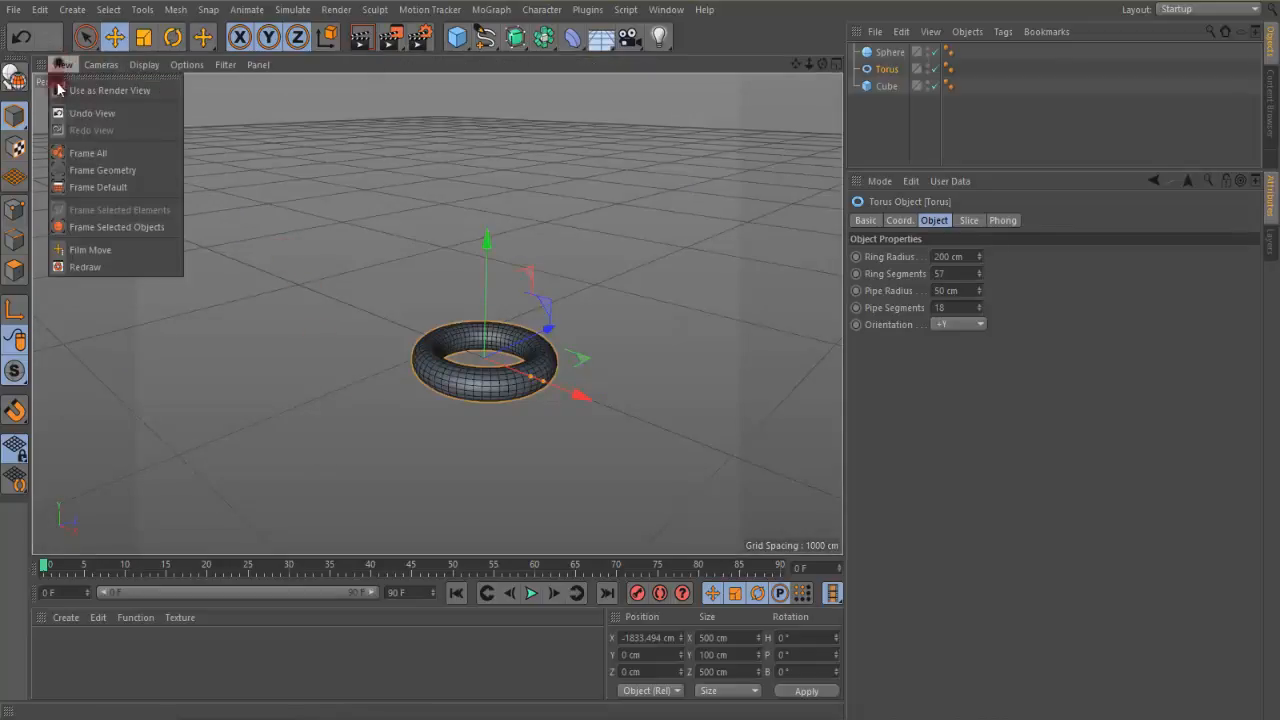
pyautogui.click(86, 155)
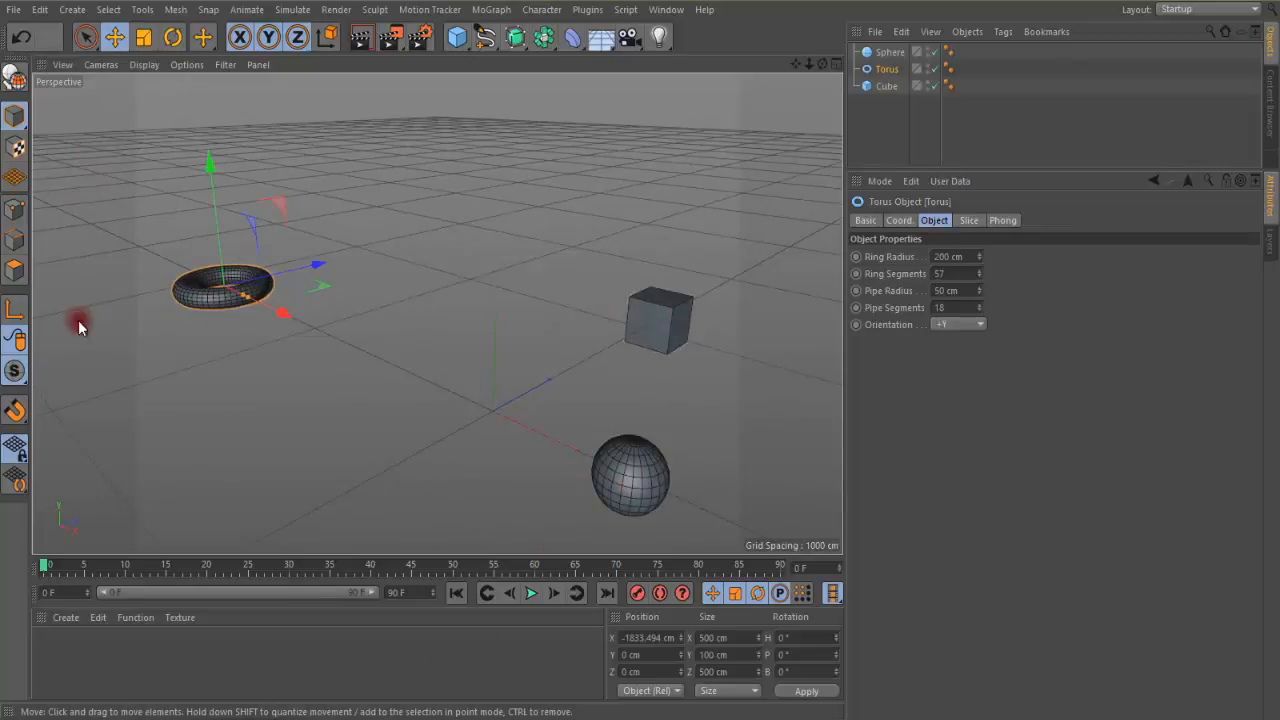
# Set the perspective view's display mode to Quick Shading without lines
pyautogui.click(145, 66)
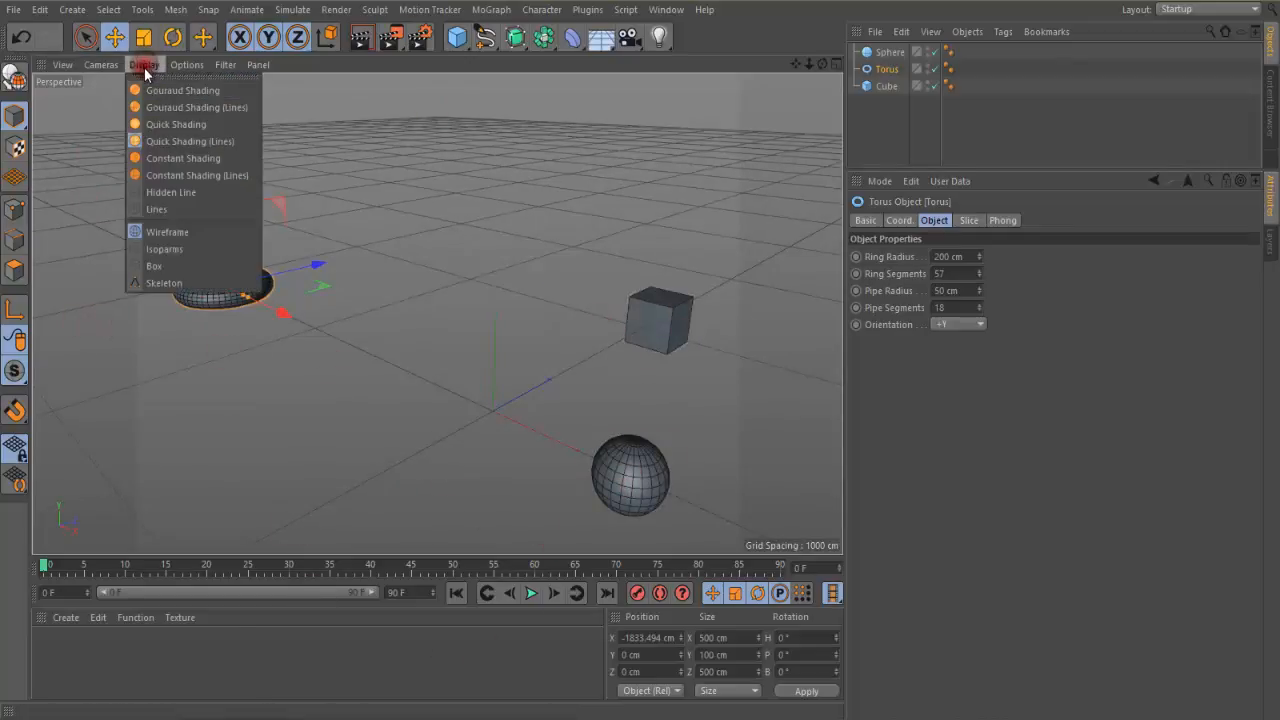
pyautogui.click(161, 126)
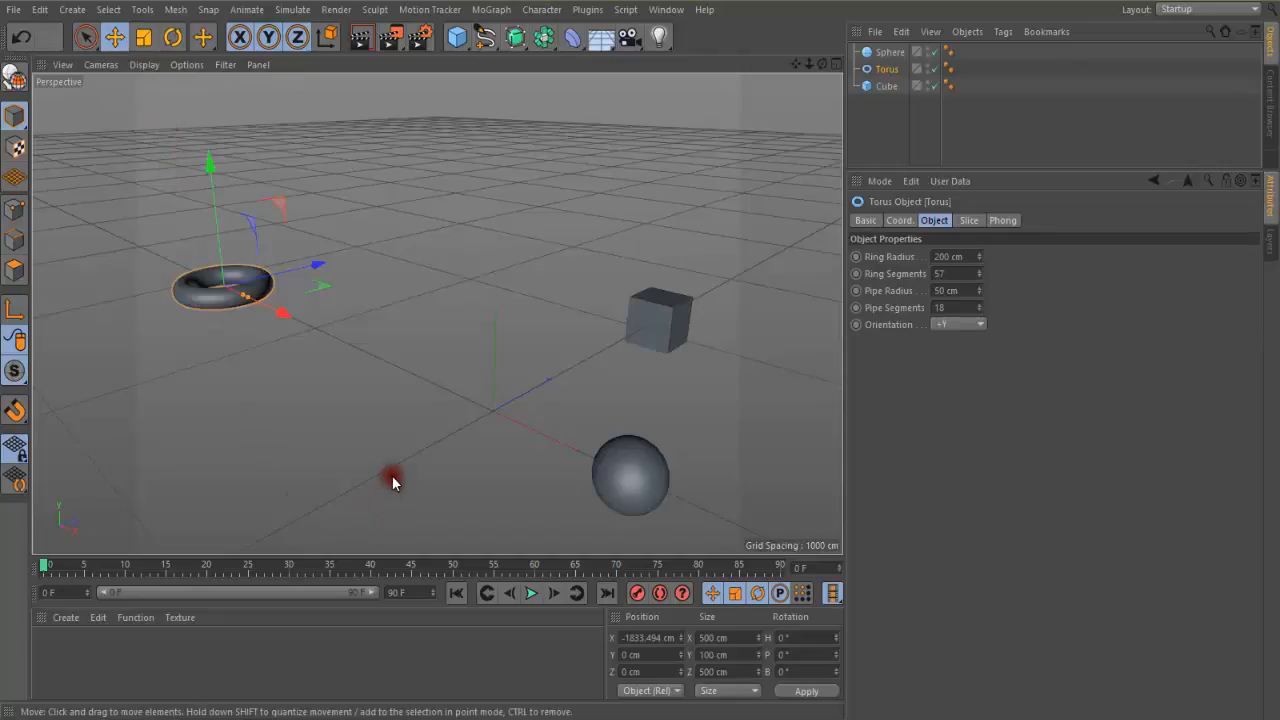
pyautogui.scroll(2, 391, 477)
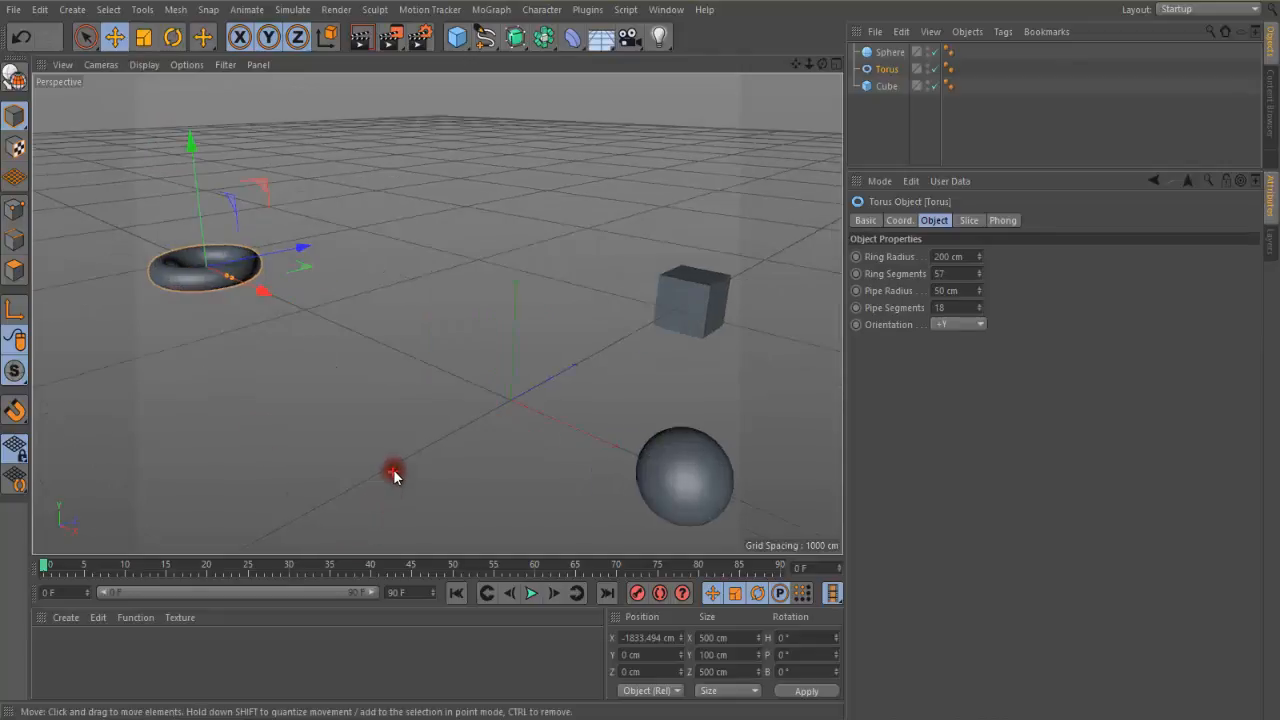
pyautogui.click(146, 66)
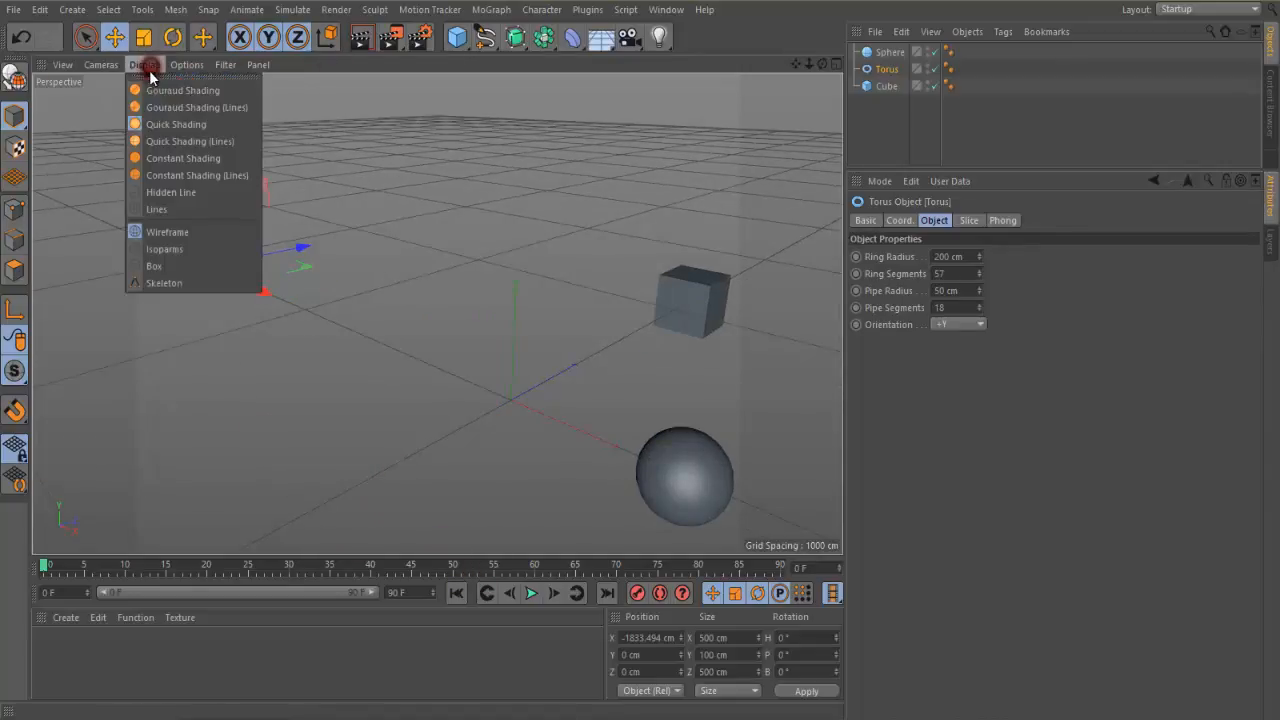
pyautogui.click(367, 222)
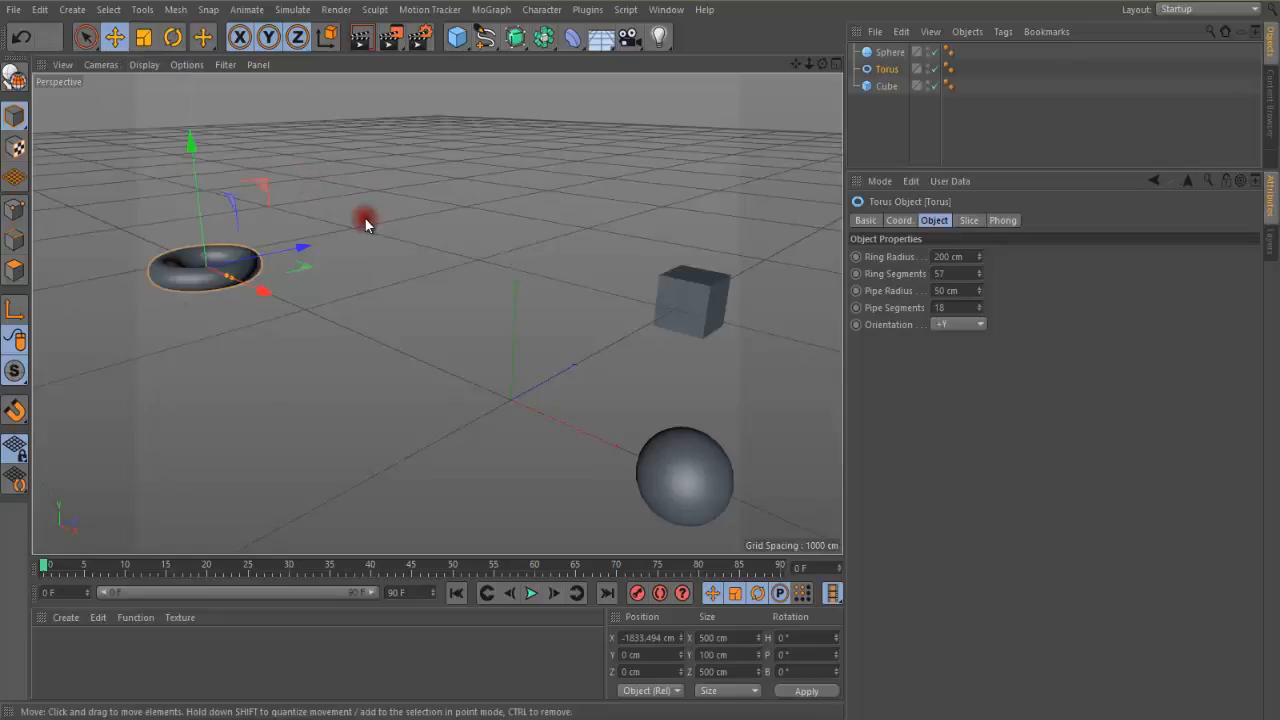
# Switch the perspective view's level of detail to Low and then back to High
pyautogui.click(184, 65)
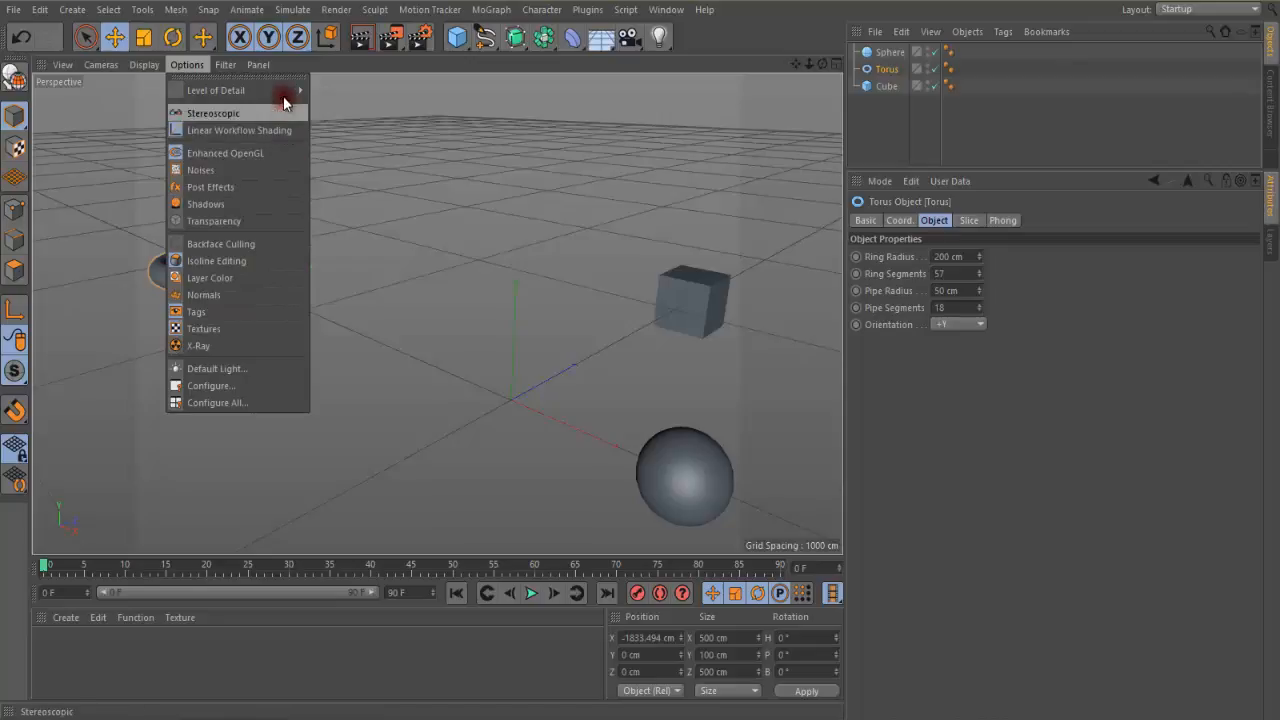
pyautogui.moveTo(283, 92)
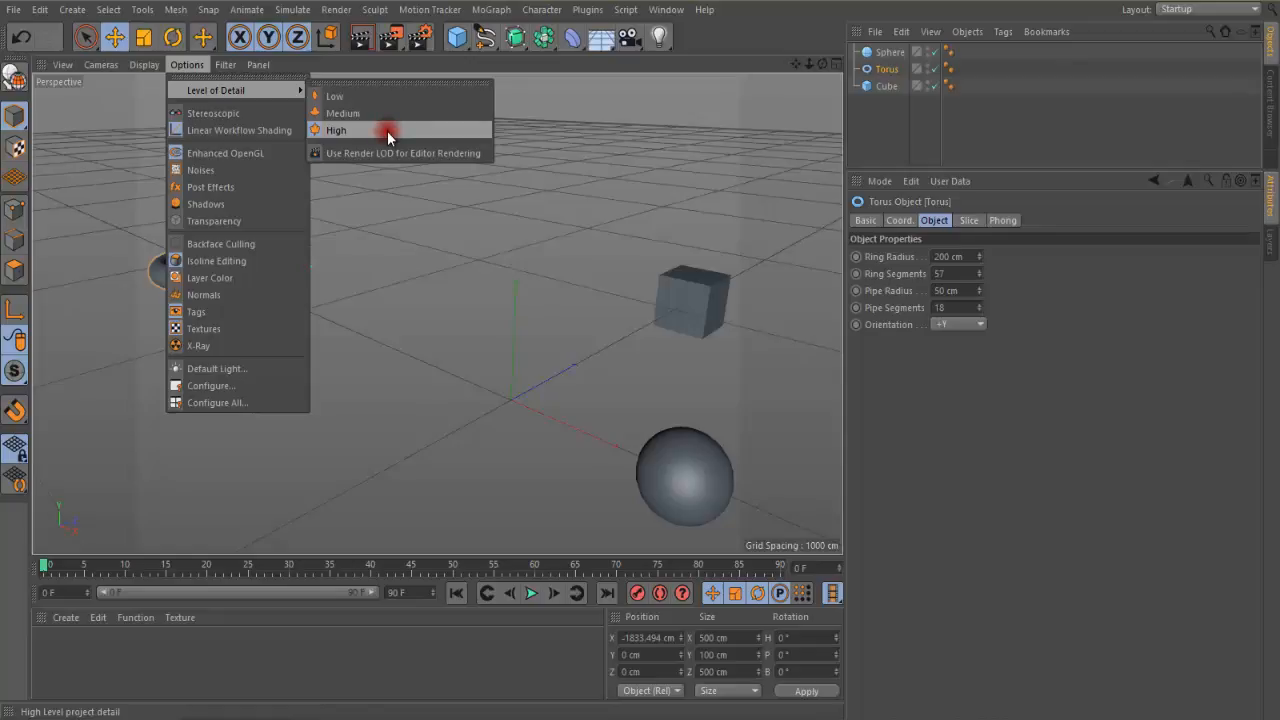
pyautogui.click(350, 97)
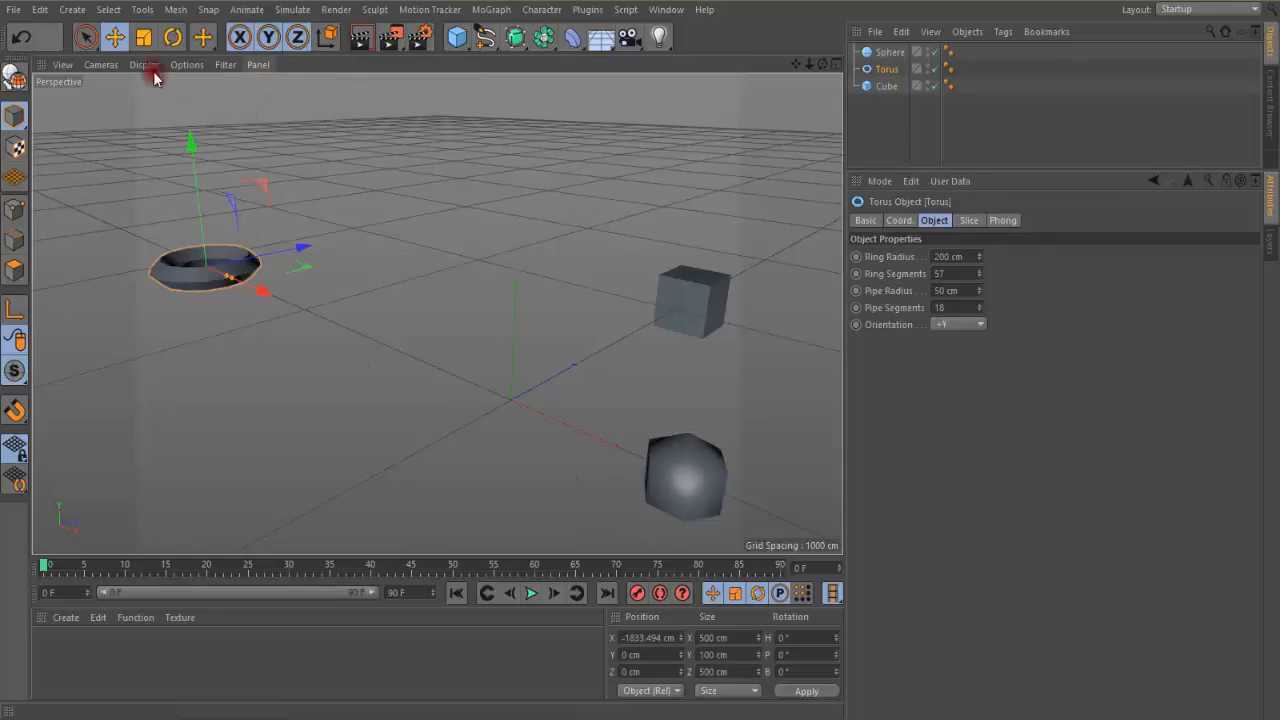
pyautogui.click(187, 64)
pyautogui.moveTo(202, 95)
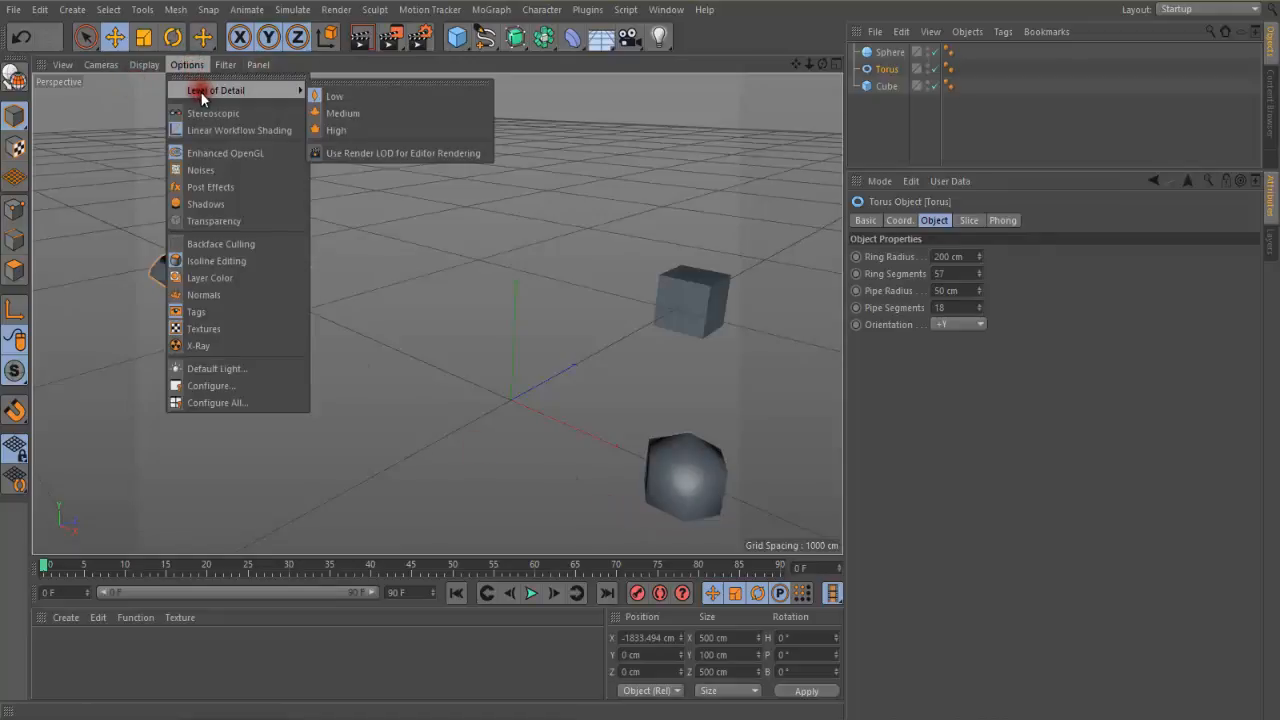
pyautogui.click(347, 131)
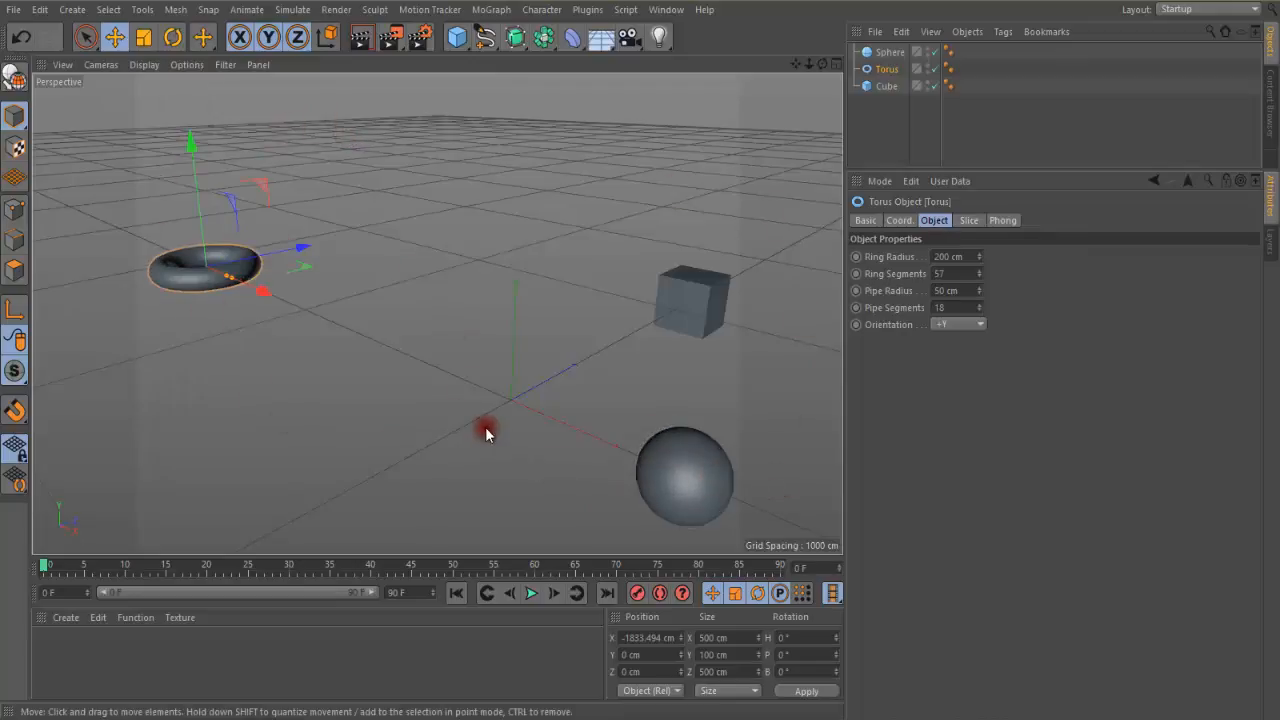
# Open the perspective viewport's configuration and change its title to "my cam"
pyautogui.click(187, 65)
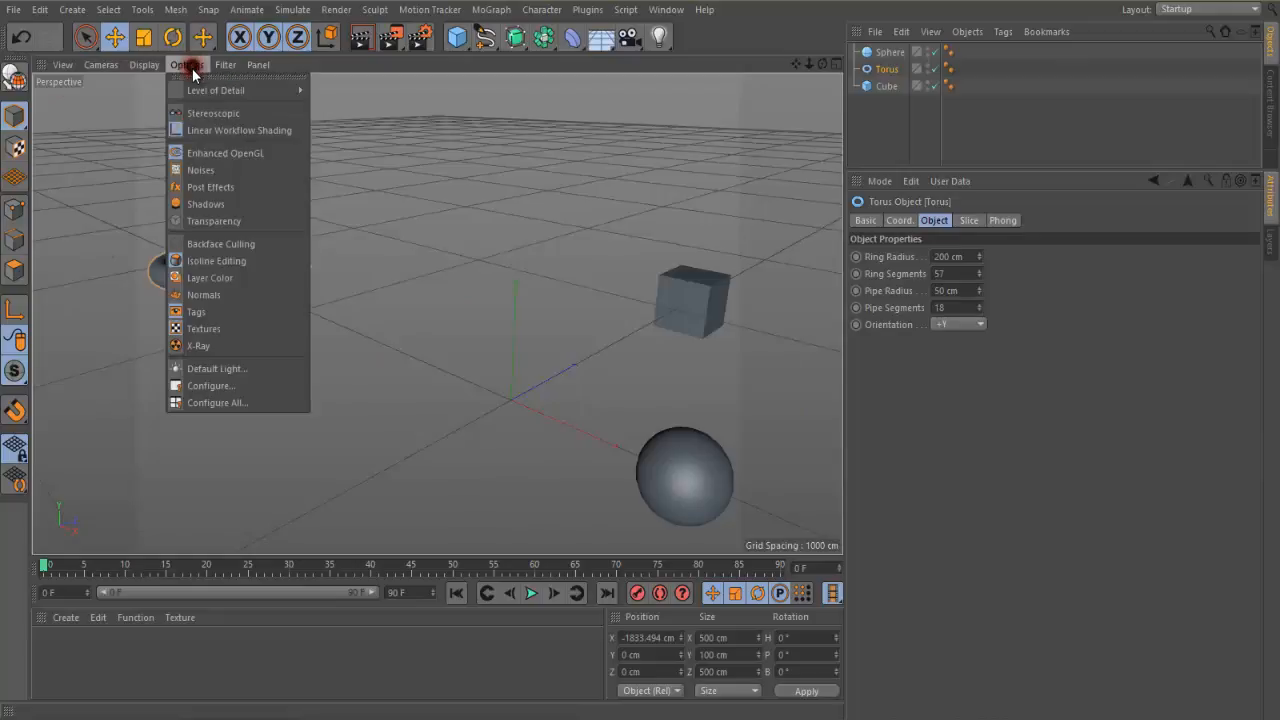
pyautogui.click(247, 390)
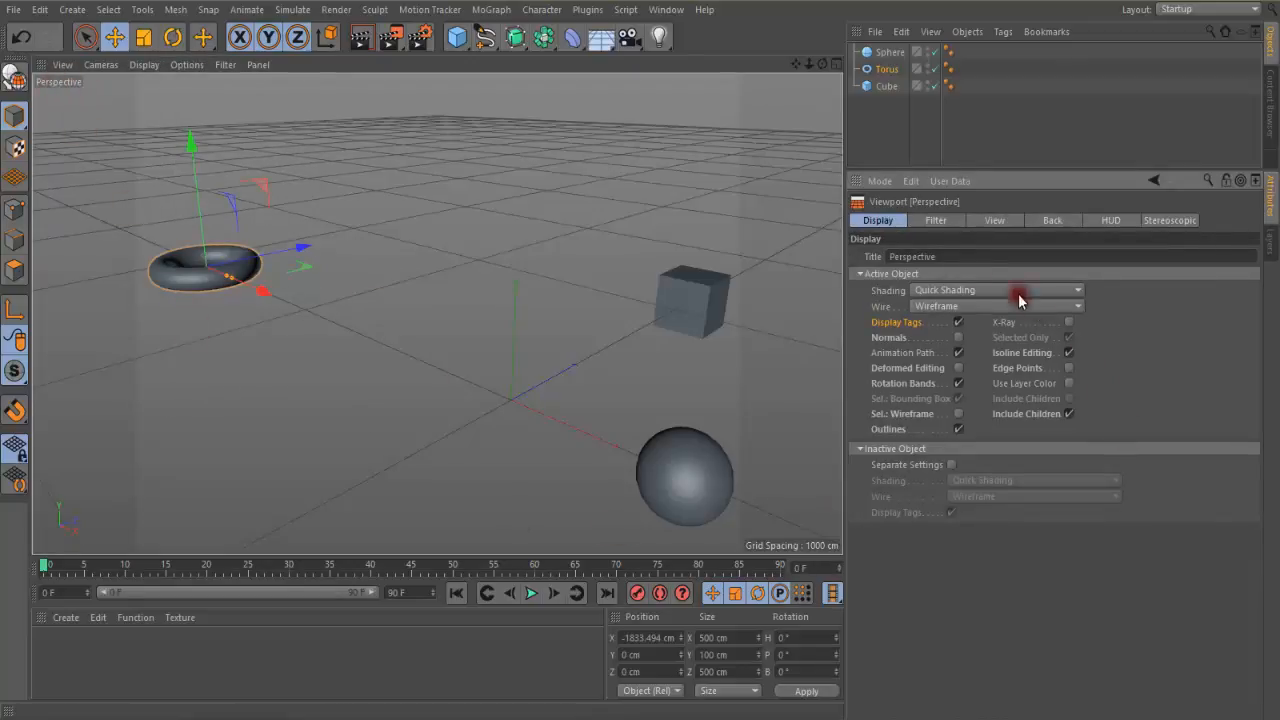
pyautogui.moveTo(943, 257); pyautogui.dragTo(880, 257)
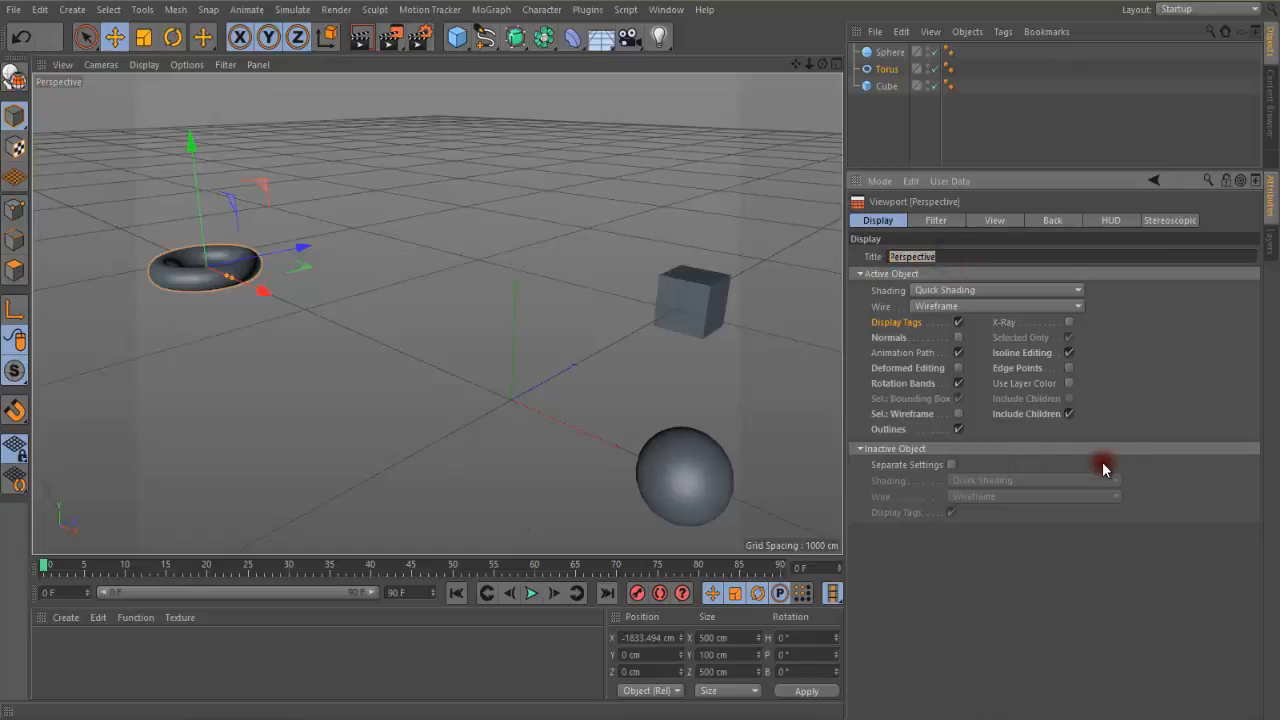
pyautogui.write('my cam')
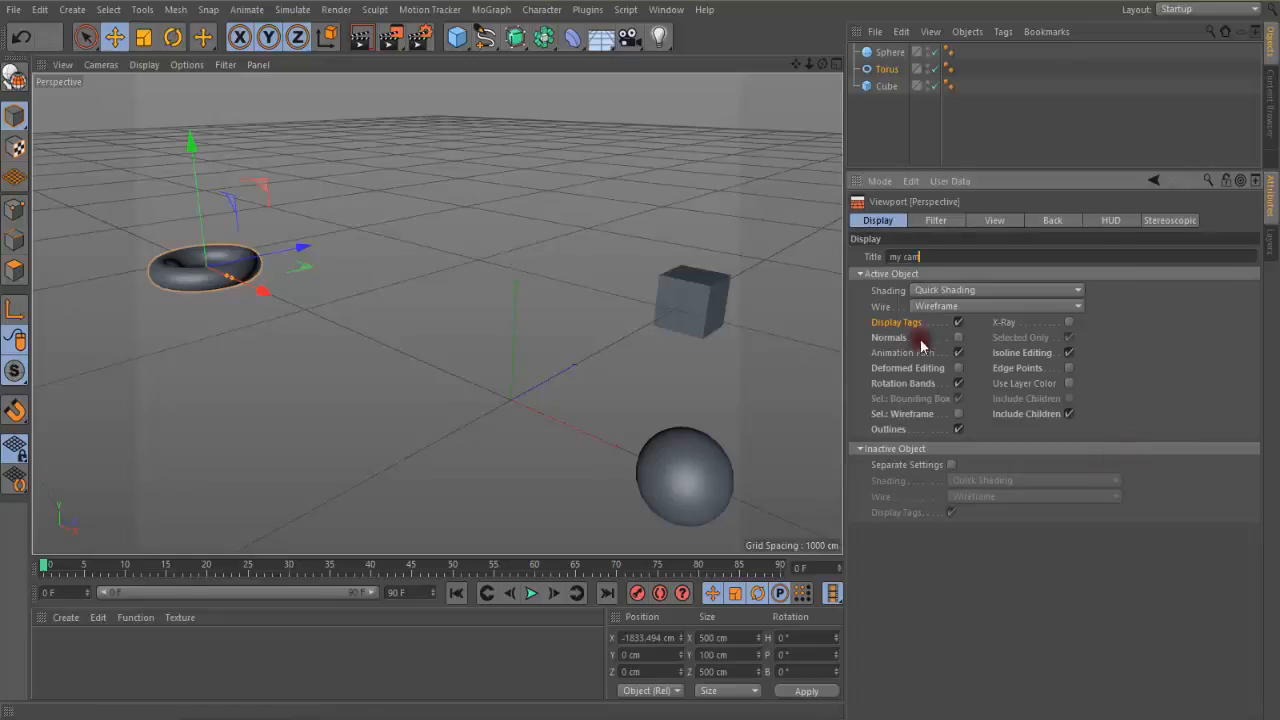
pyautogui.click(857, 310)
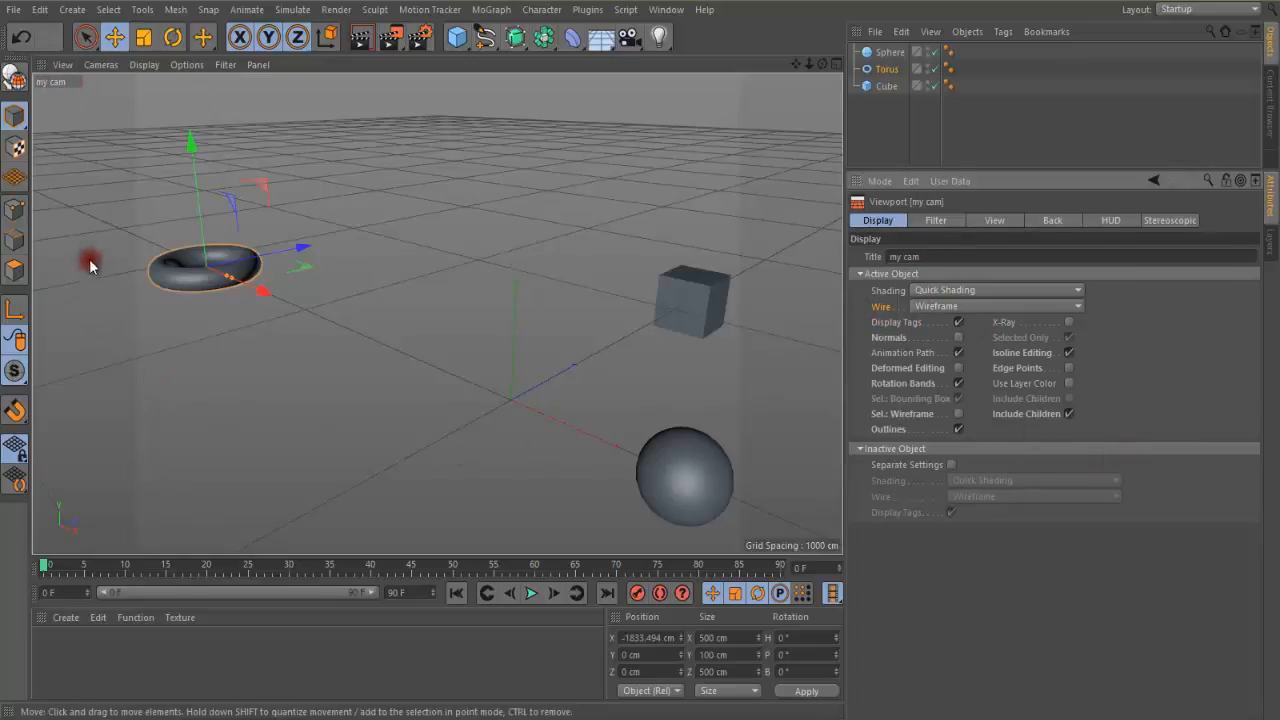
# Set the active object shading of the my cam viewport to Lines and then back to Quick Shading
pyautogui.click(968, 289)
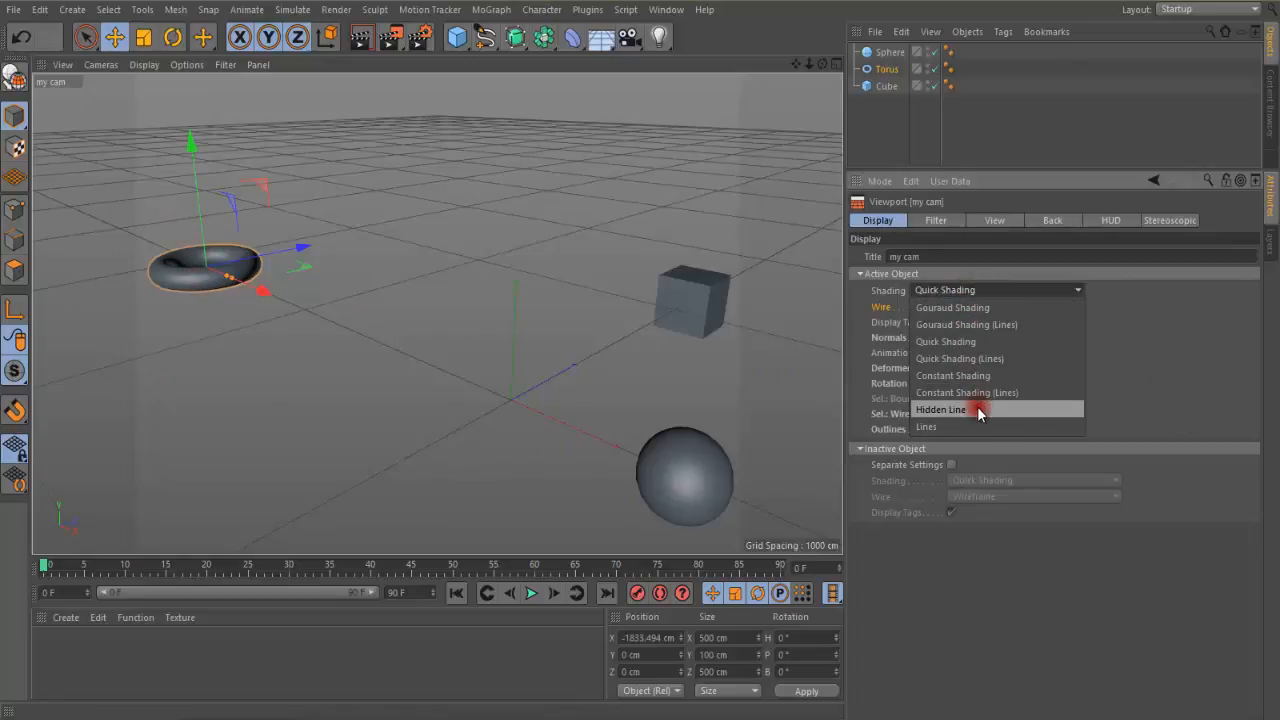
pyautogui.click(966, 426)
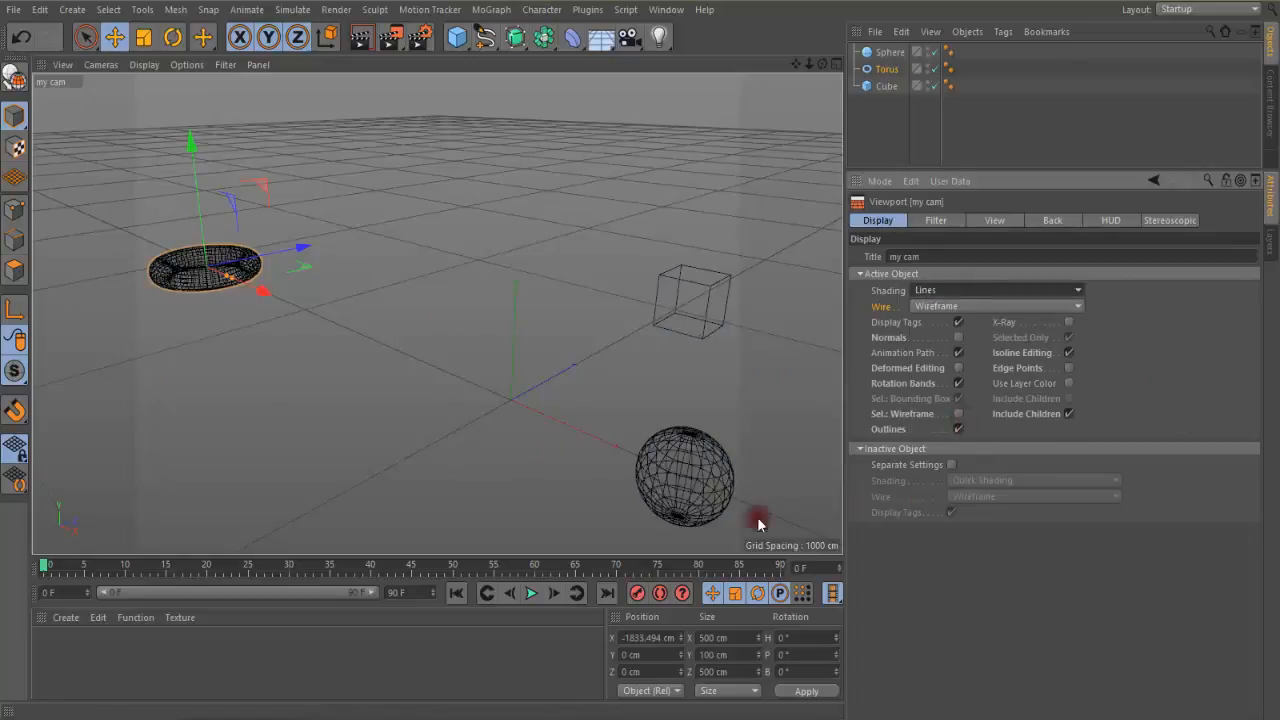
pyautogui.click(940, 306)
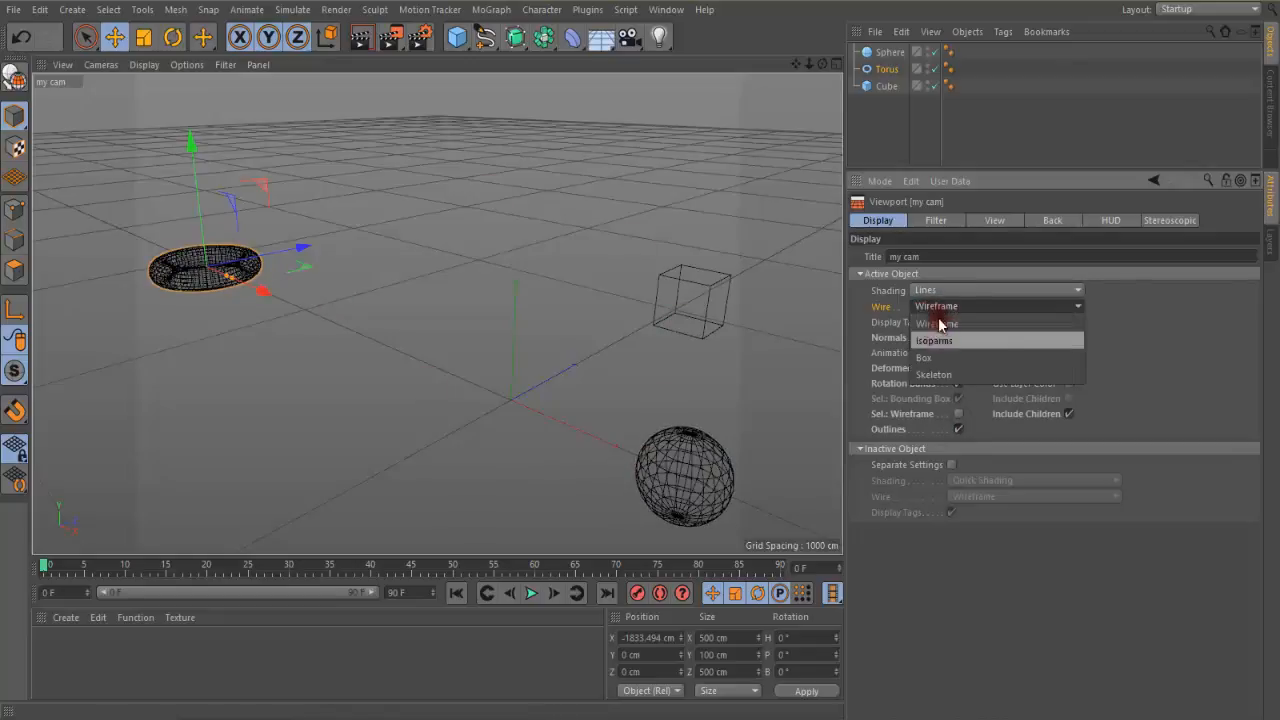
pyautogui.click(938, 310)
pyautogui.click(920, 290)
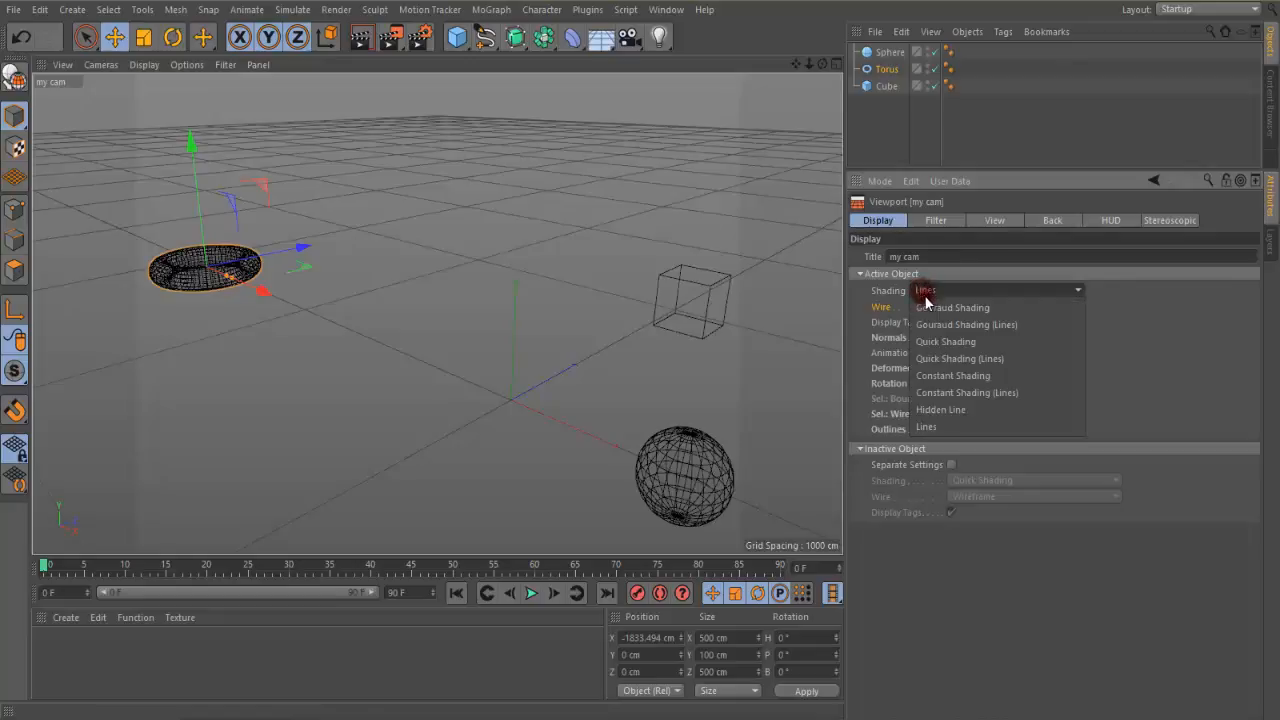
pyautogui.click(935, 345)
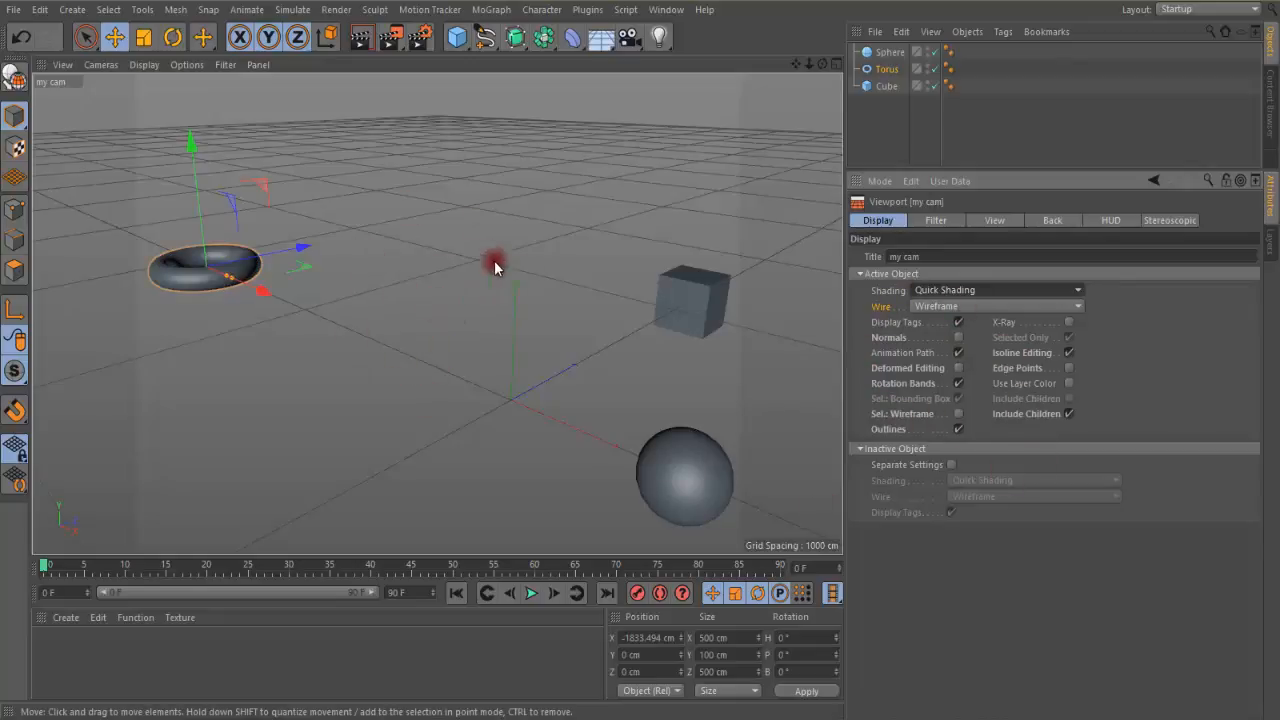
# Hide the grid in the my cam viewport through its filter settings, then show it again
pyautogui.click(942, 221)
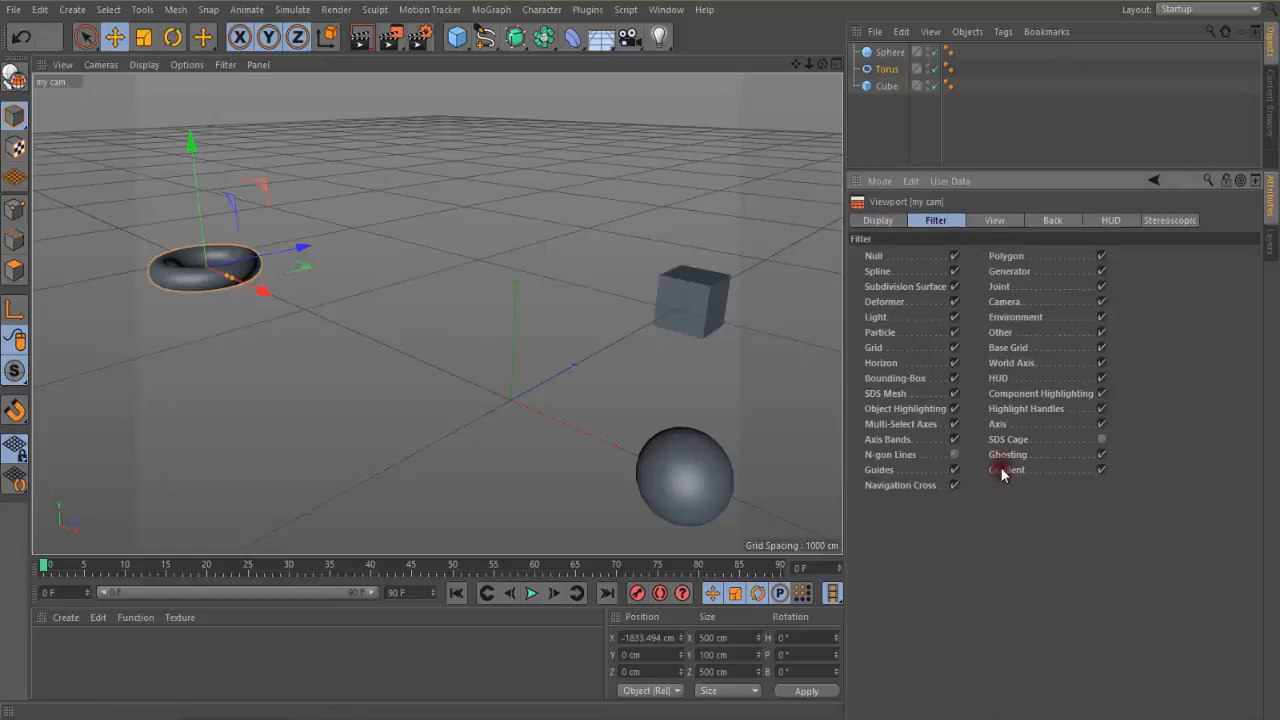
pyautogui.click(954, 348)
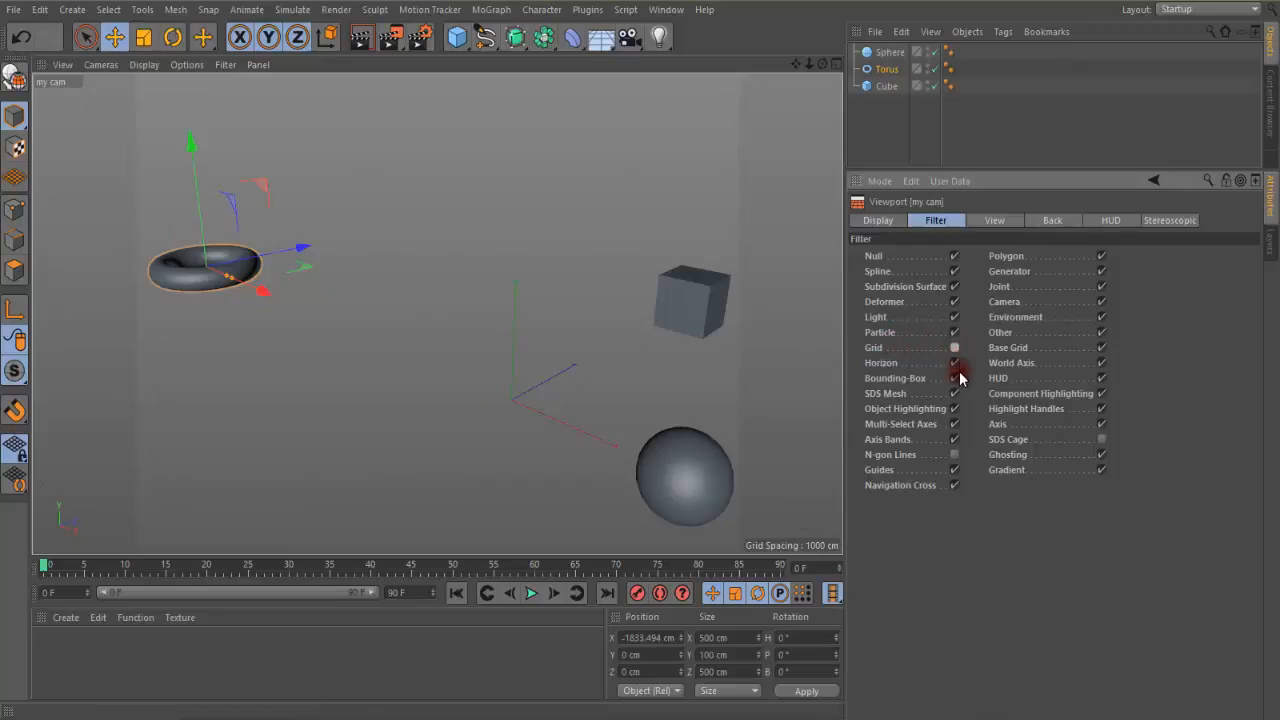
pyautogui.click(226, 66)
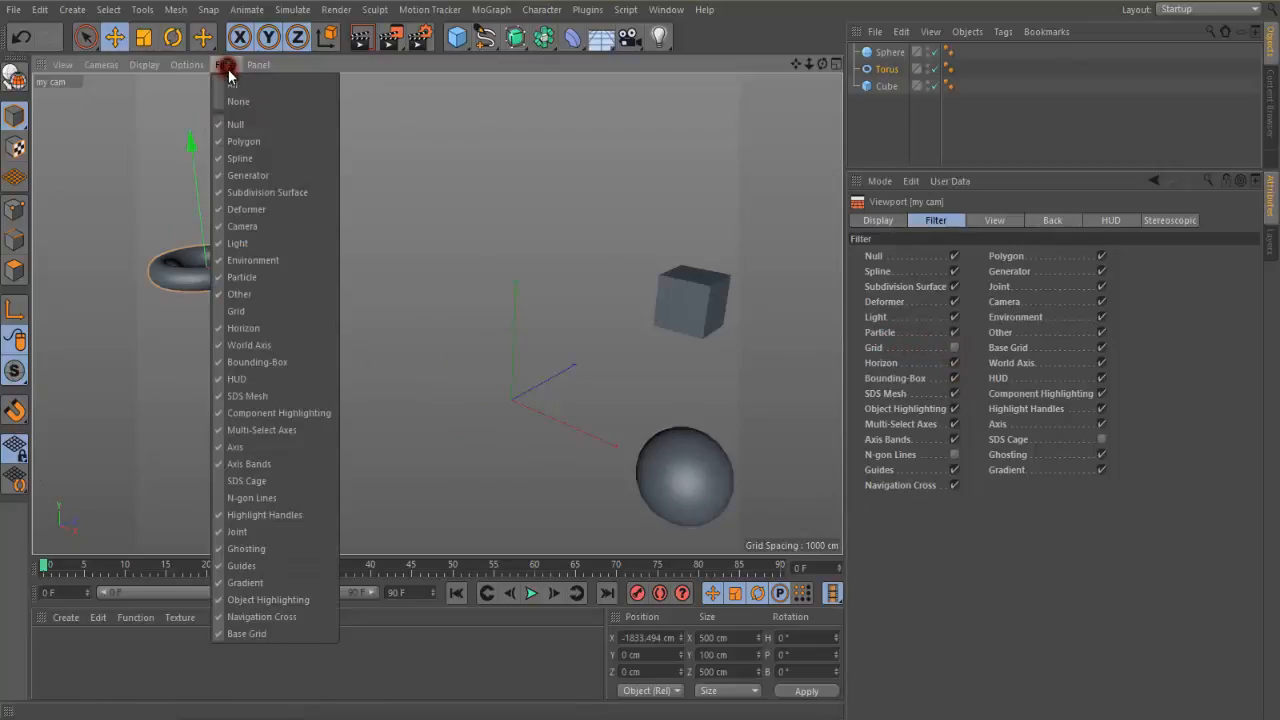
pyautogui.click(281, 313)
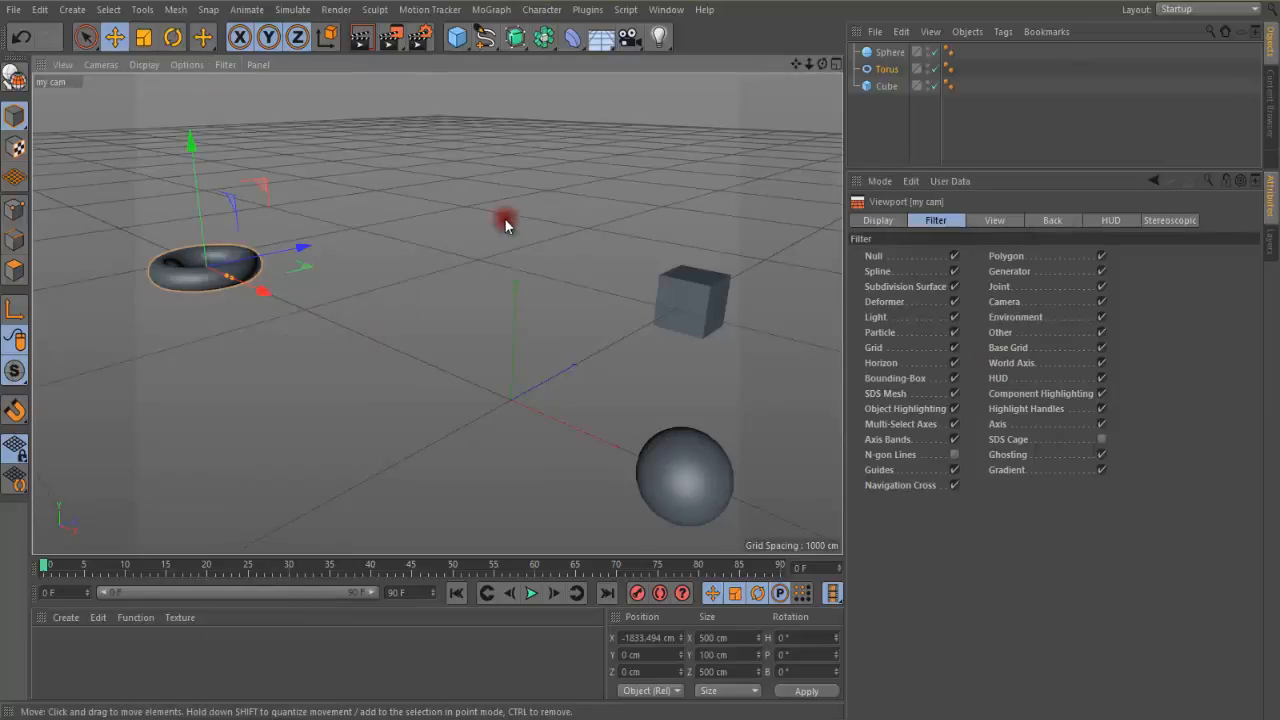
# Show the four-view layout, return to the full my cam view and pan it slightly
pyautogui.middleClick(456, 200)
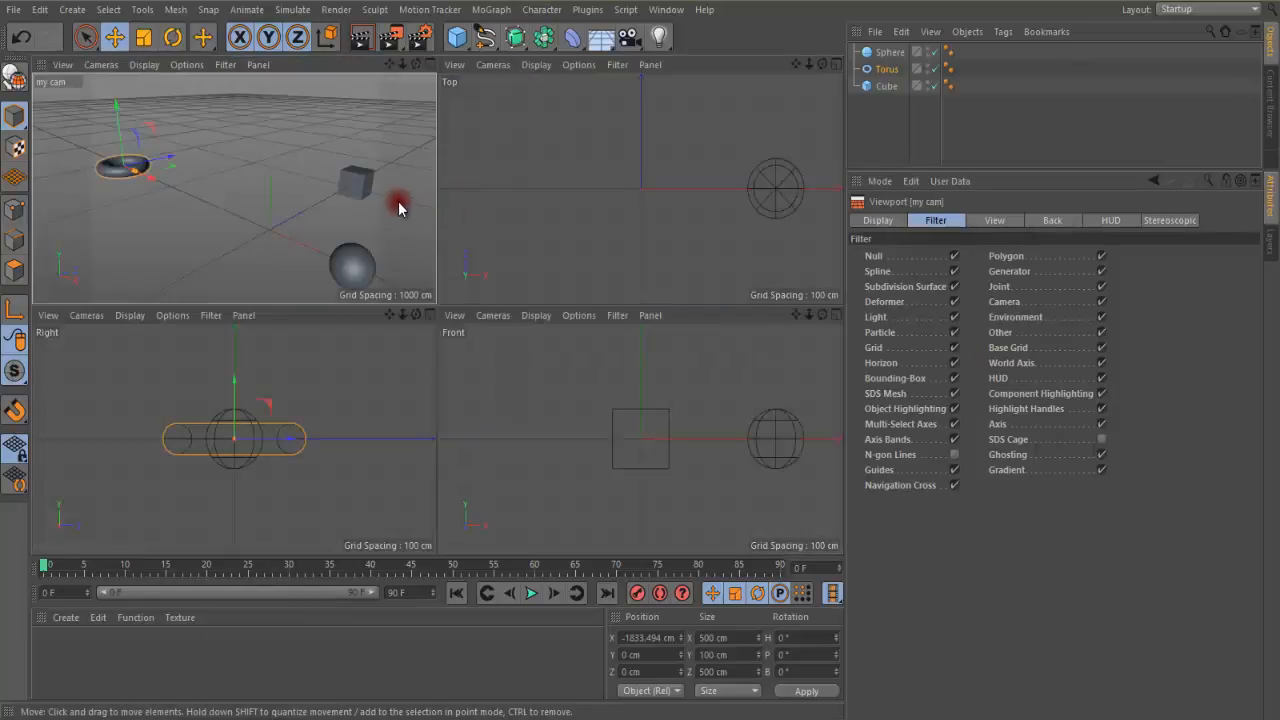
pyautogui.middleClick(405, 205)
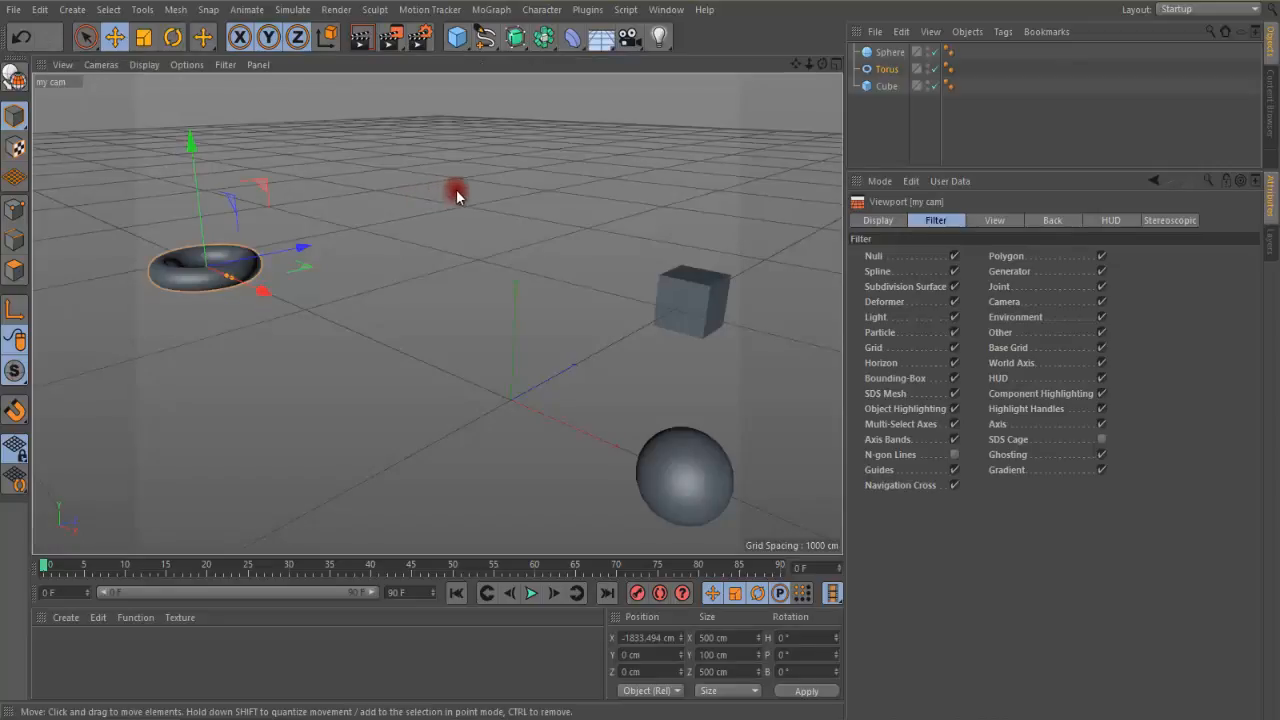
pyautogui.moveTo(796, 62); pyautogui.dragTo(564, 108)
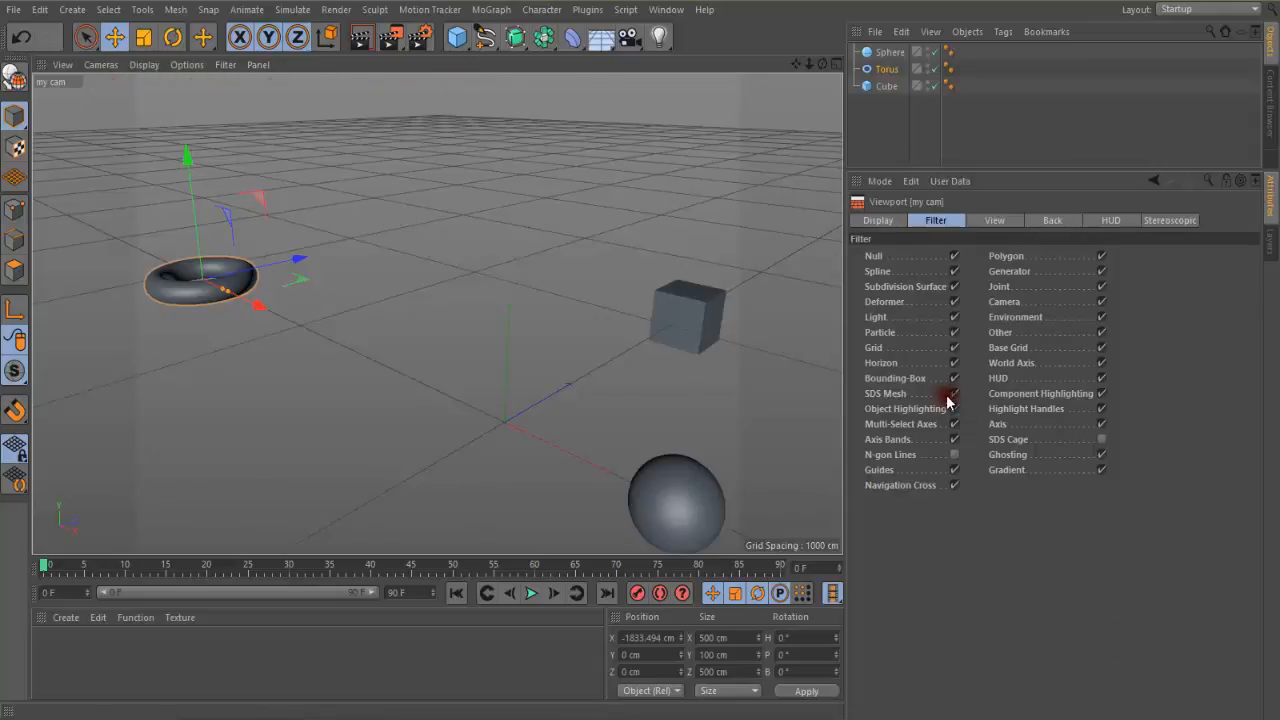
# Try the Horizon filter in the my cam viewport and review the viewport's View settings
pyautogui.click(955, 364)
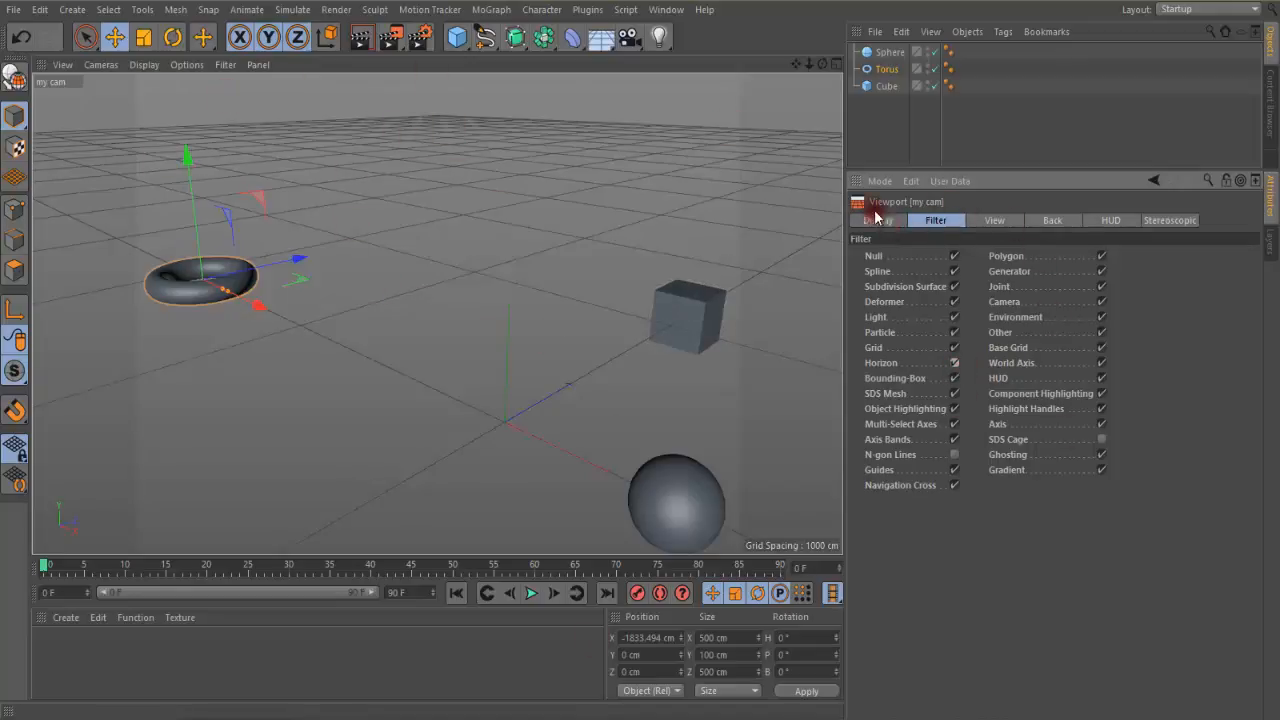
pyautogui.click(995, 220)
pyautogui.click(1002, 220)
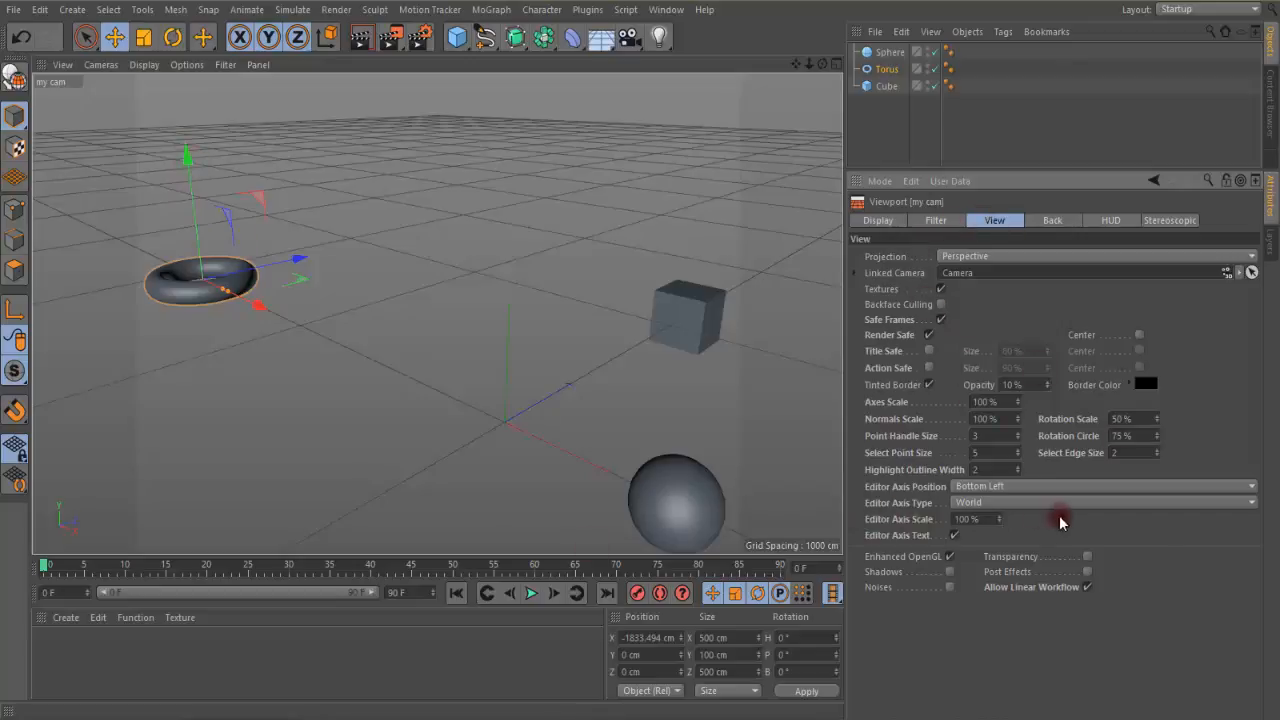
# Try to load a background image for the Top view from the Pictures folder, then cancel the file selection
pyautogui.click(1046, 221)
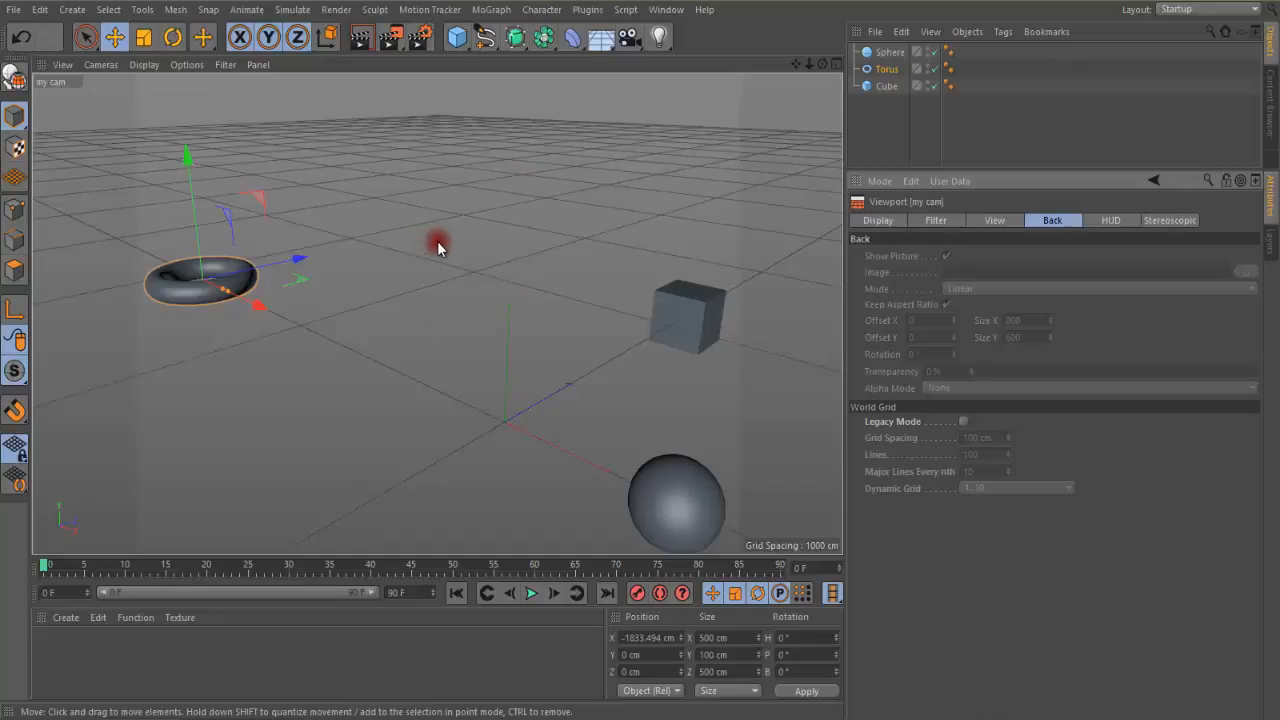
pyautogui.press('F2')
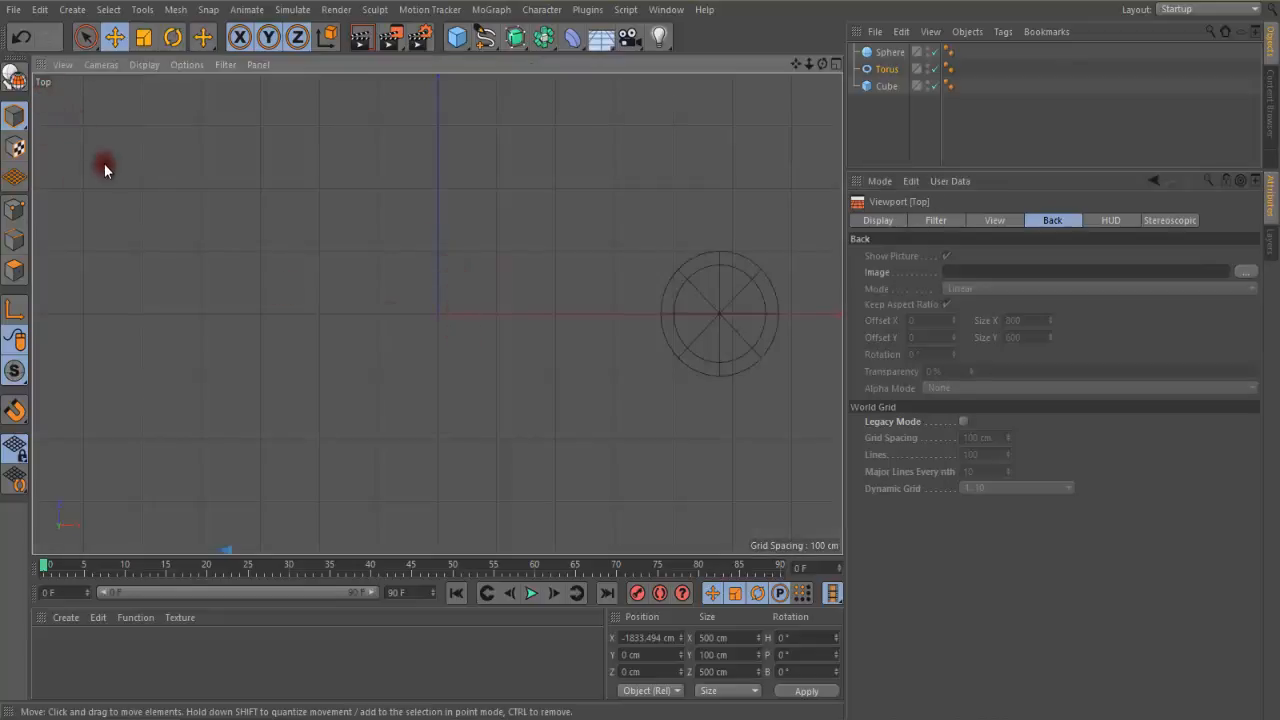
pyautogui.click(1245, 273)
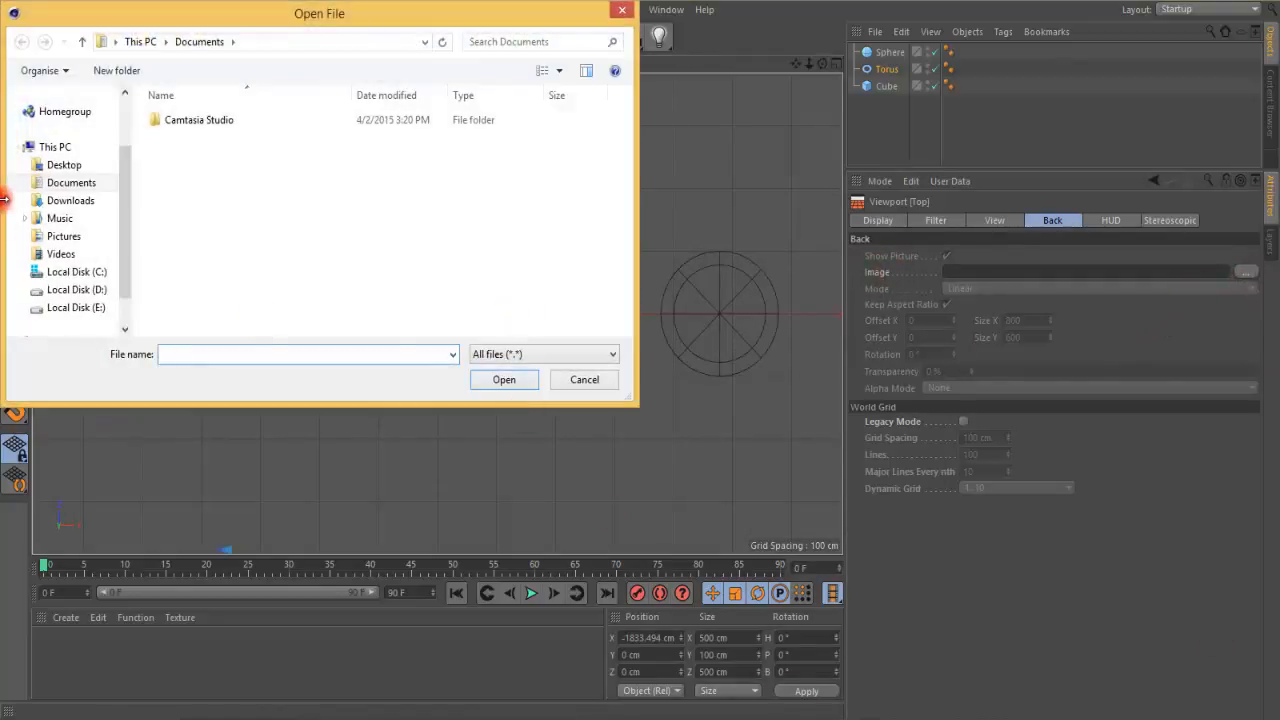
pyautogui.click(63, 236)
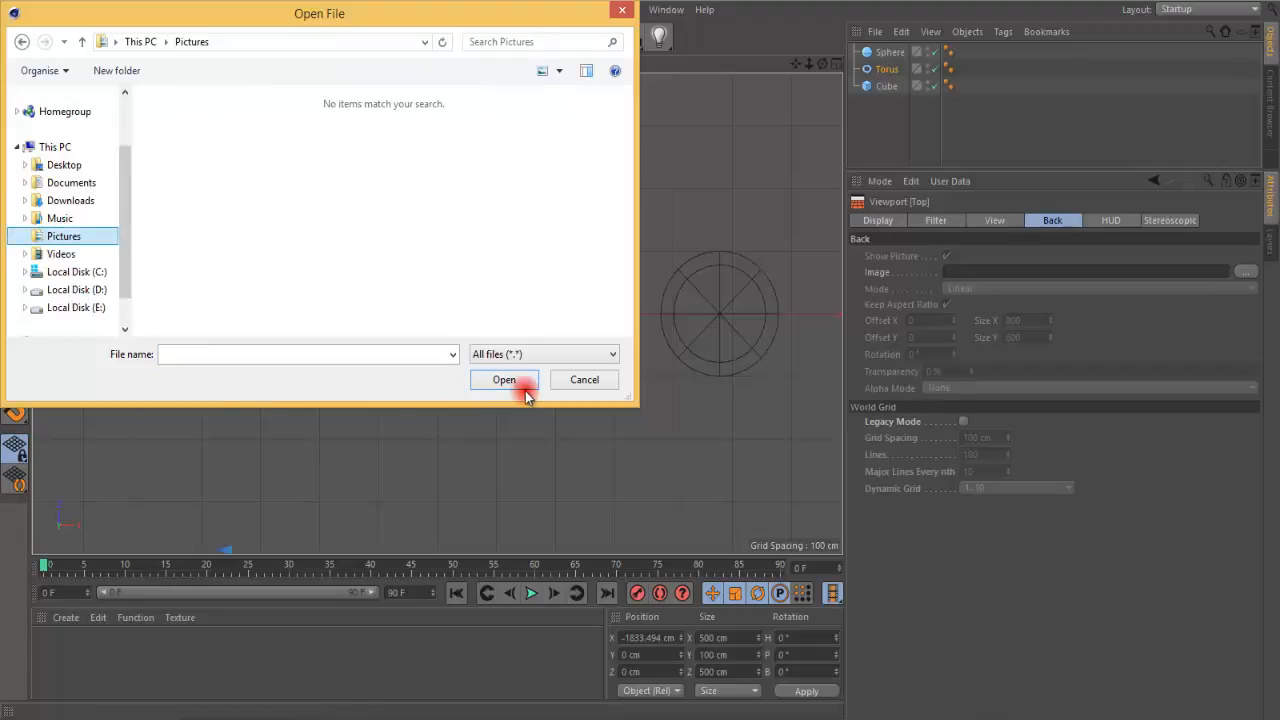
pyautogui.click(574, 381)
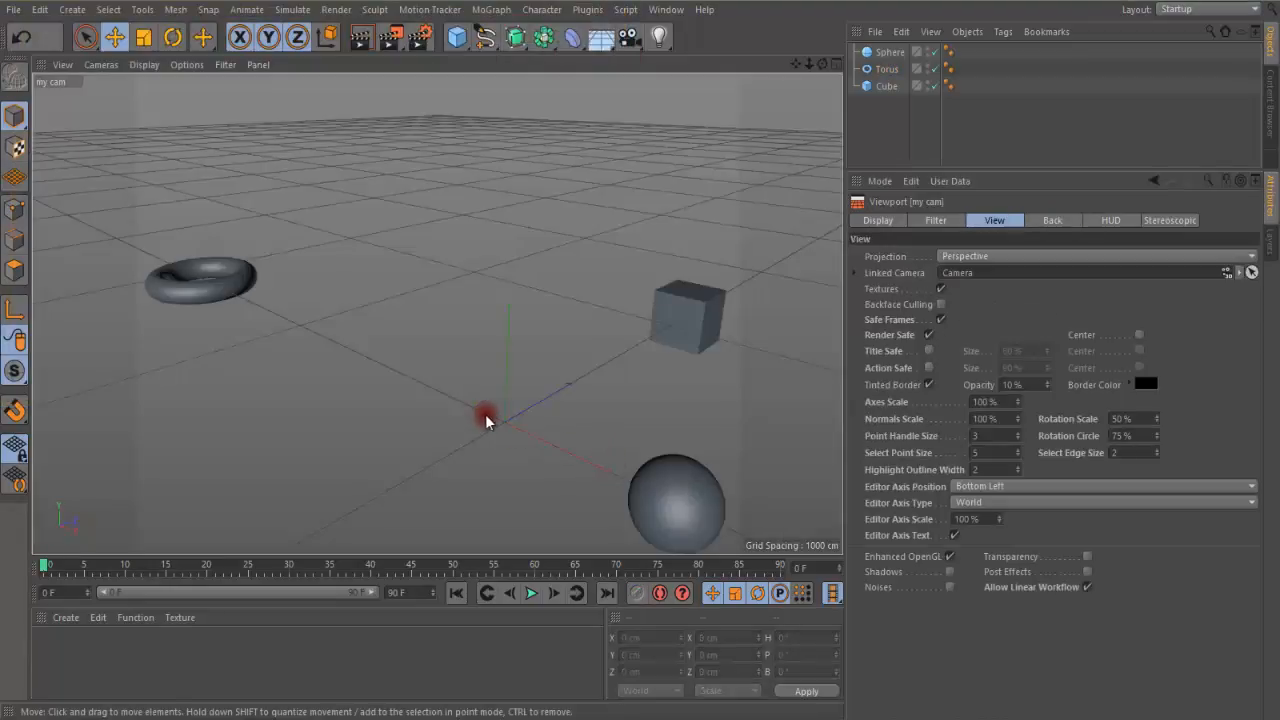
# Load glossy_spheres1 from the Pictures folder as the background image of the Top view
pyautogui.click(1046, 221)
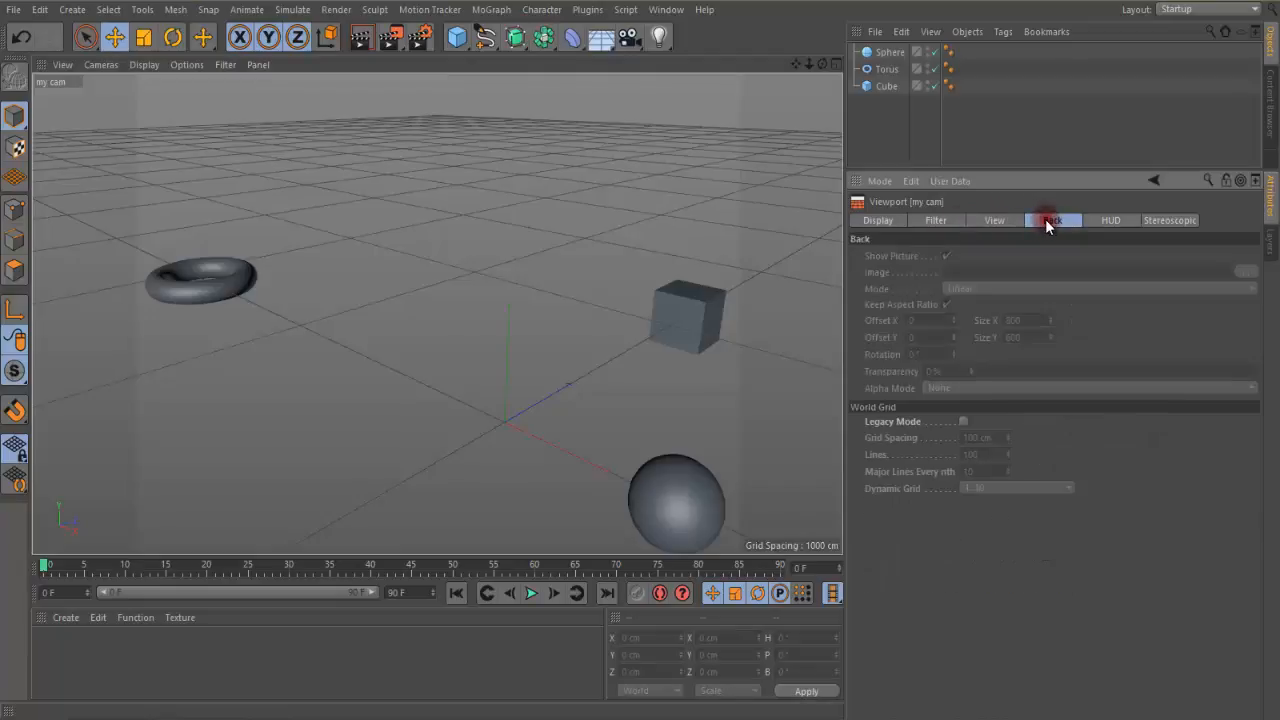
pyautogui.click(475, 398)
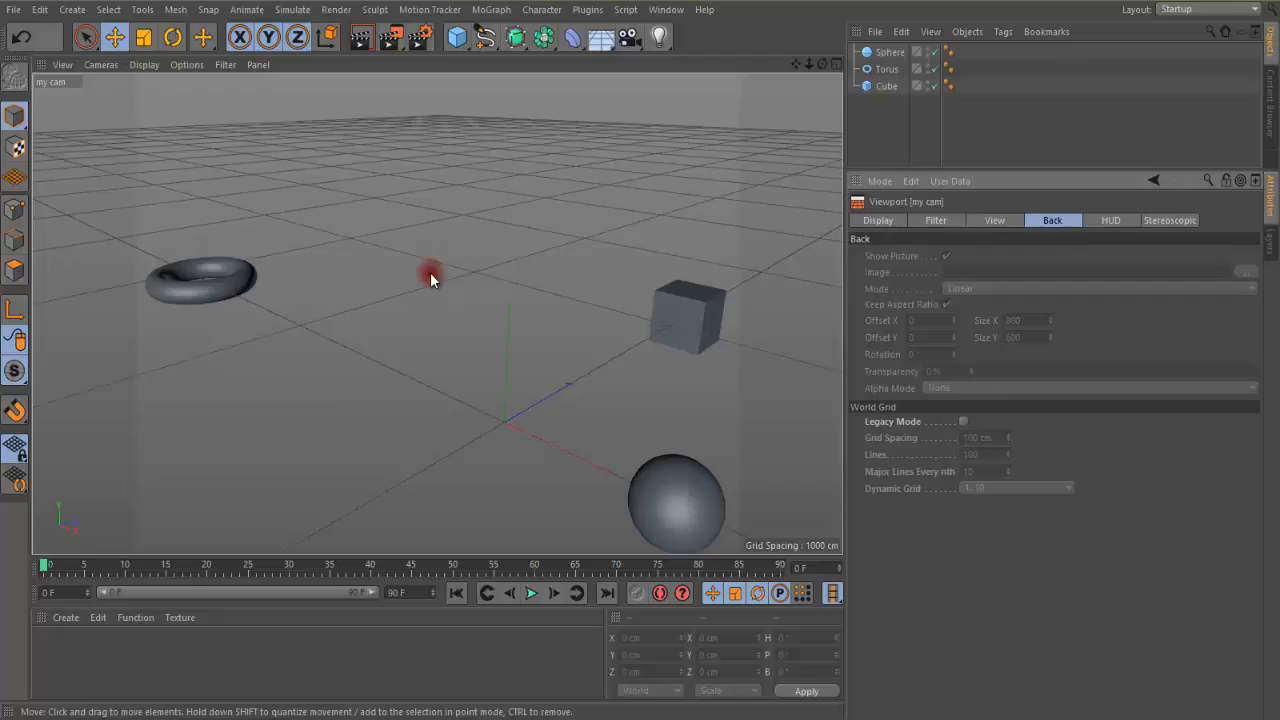
pyautogui.press('F2')
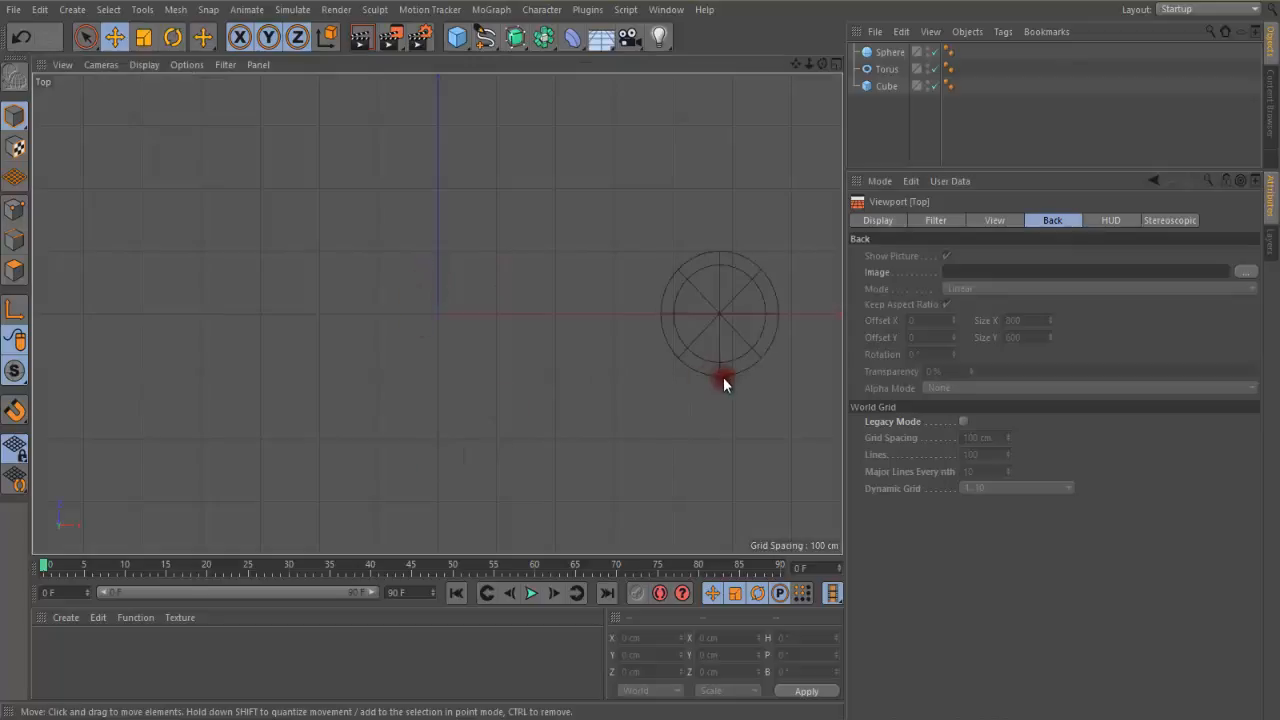
pyautogui.click(1245, 271)
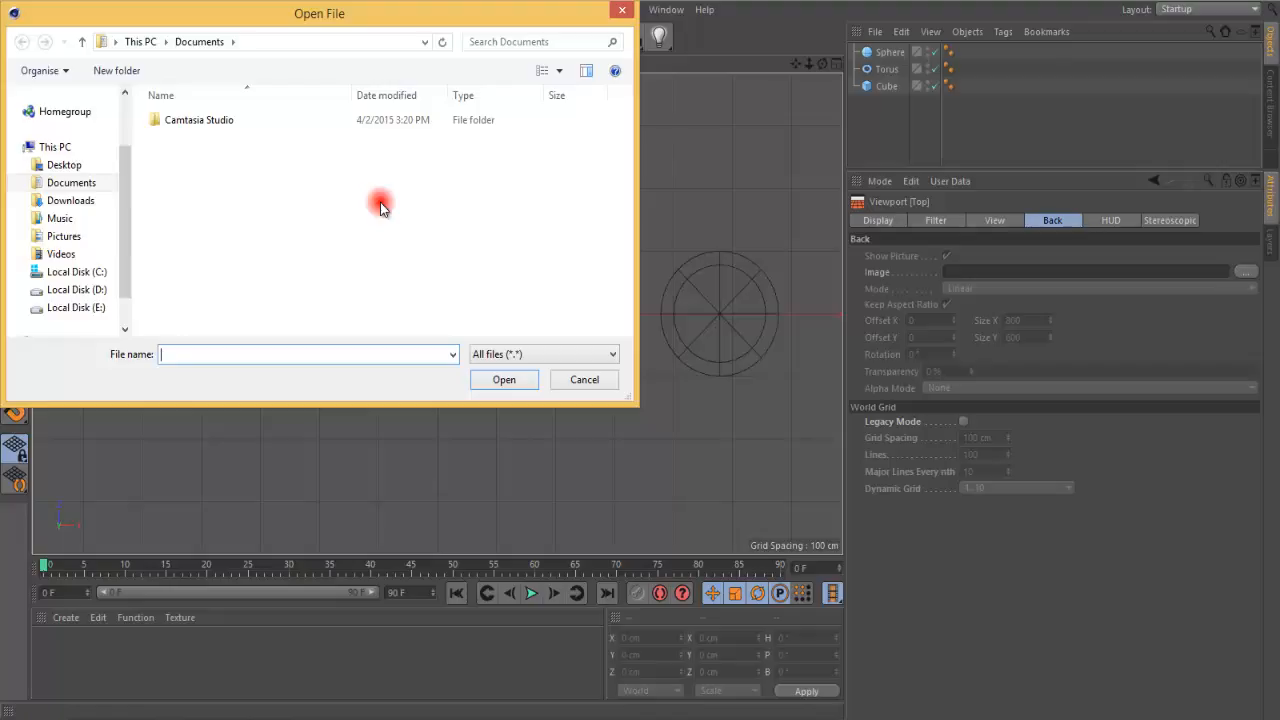
pyautogui.click(66, 238)
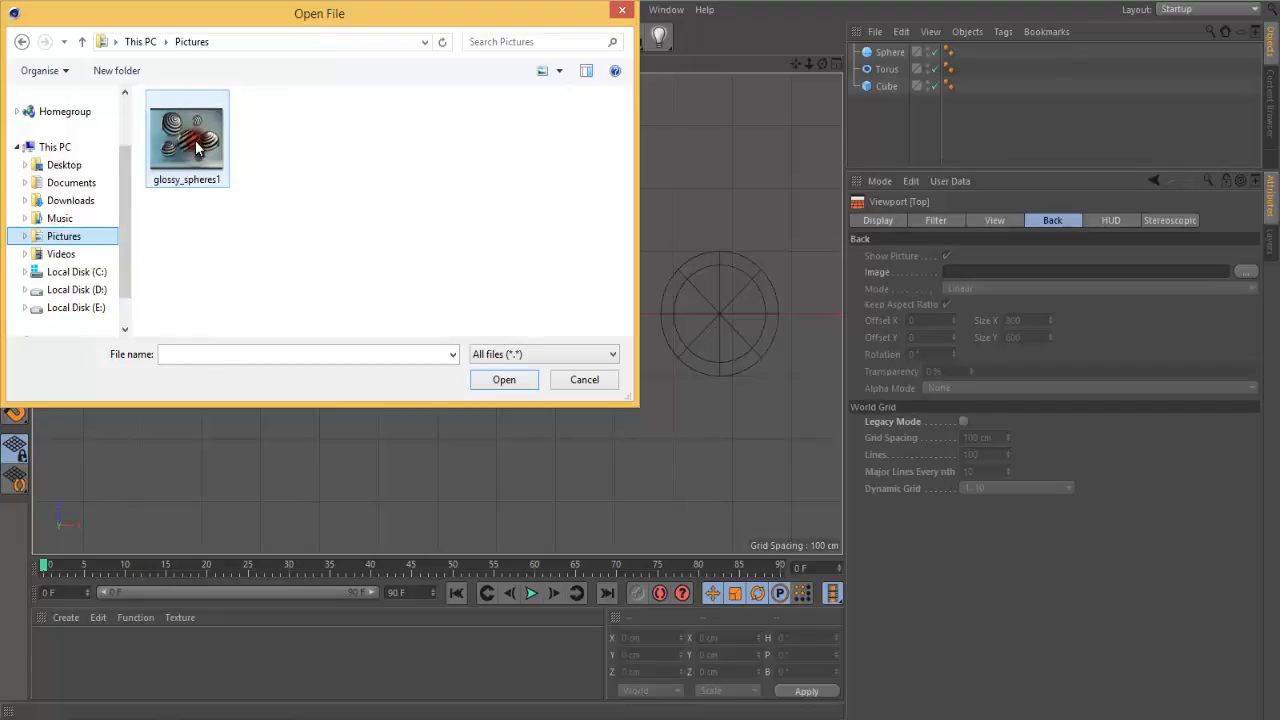
pyautogui.click(196, 148)
pyautogui.click(501, 381)
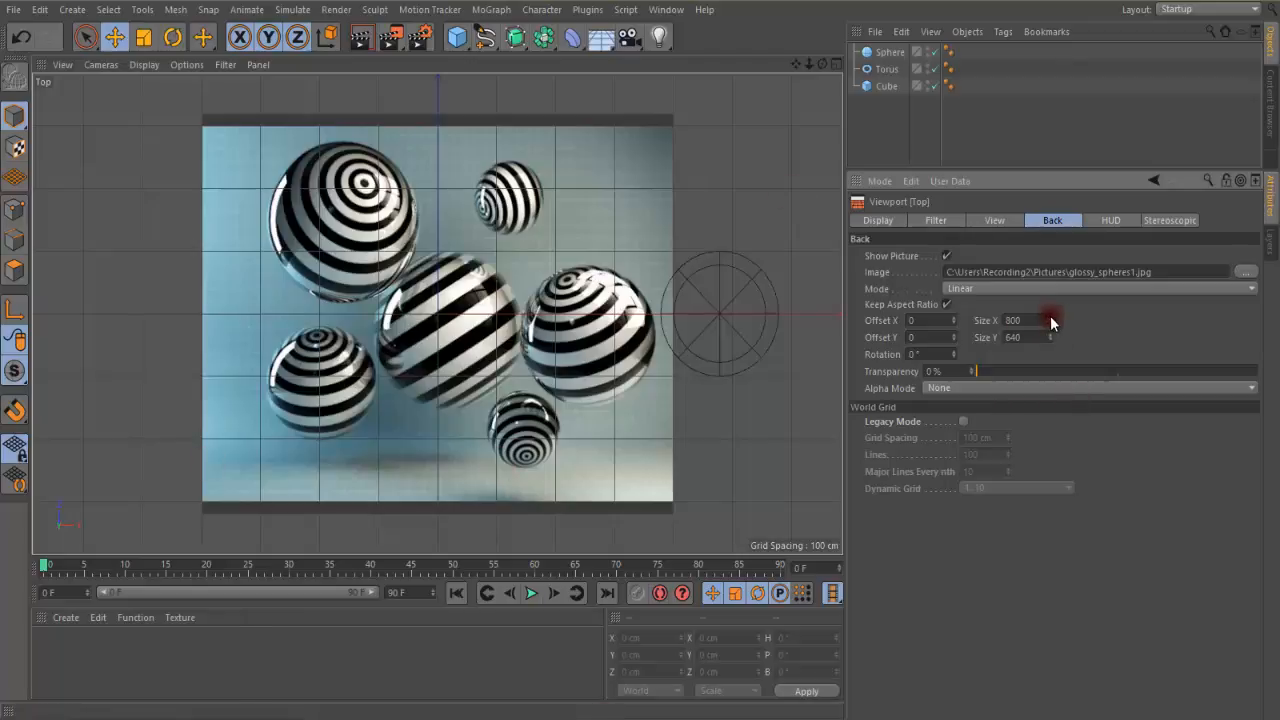
# Enlarge the Top view's background image to 837 by 669.6 and set its transparency to 18%
pyautogui.moveTo(1050, 316); pyautogui.dragTo(1050, 311)
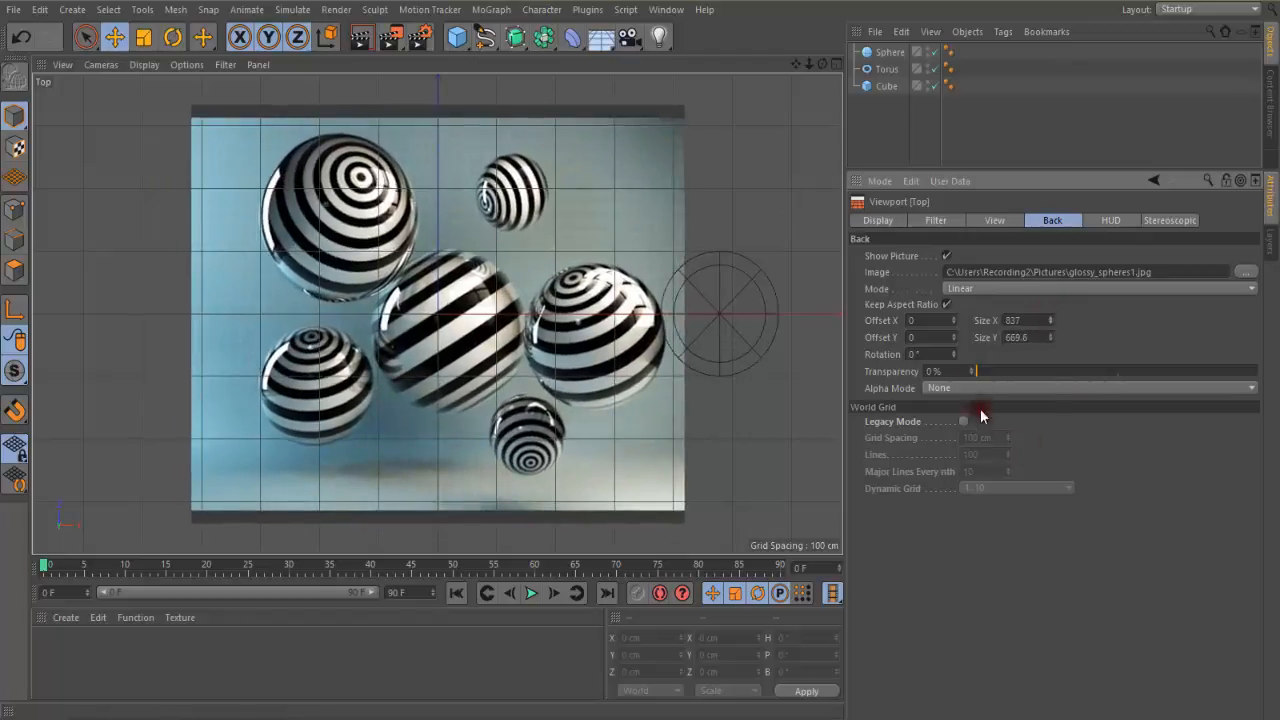
pyautogui.moveTo(977, 370); pyautogui.dragTo(1028, 386)
# Try the Nearest mode on the background image and enlarge it proportionally to a Size Y of 687.2
pyautogui.click(975, 288)
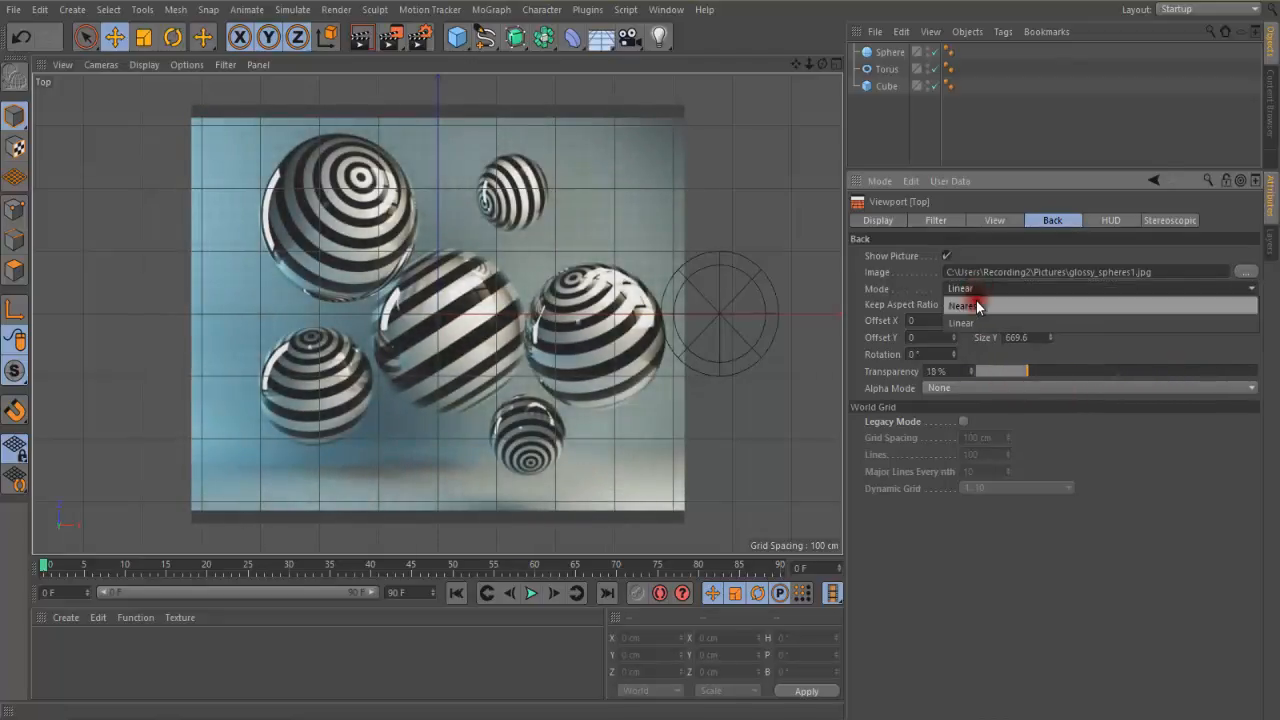
pyautogui.click(977, 306)
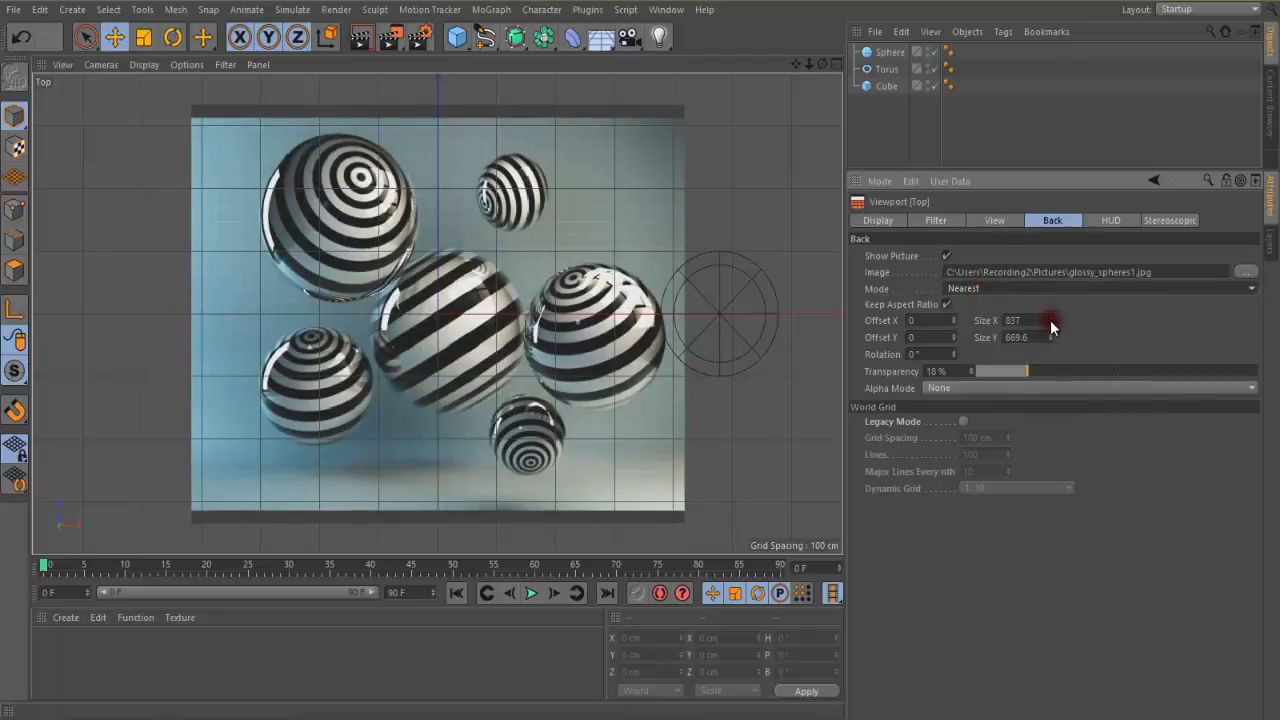
pyautogui.moveTo(1051, 325); pyautogui.dragTo(993, 331)
# Set the background image's mode to Linear and enlarge it to 885 by 708
pyautogui.click(975, 289)
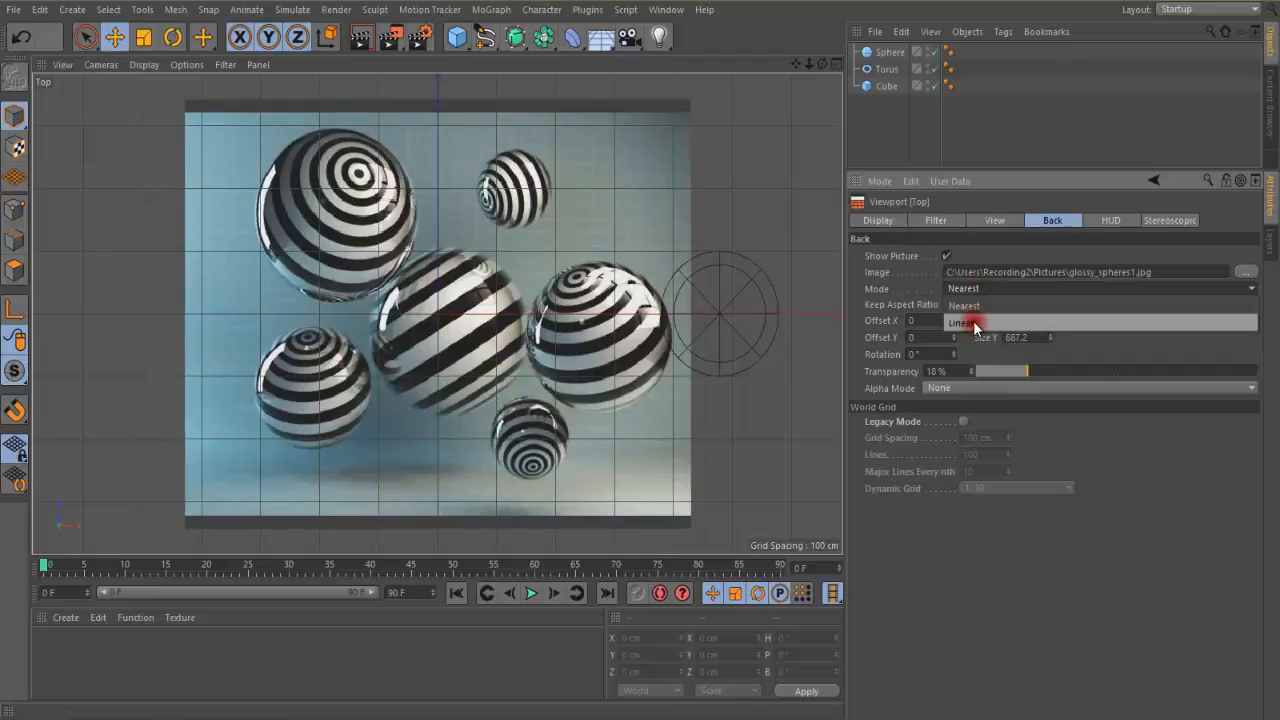
pyautogui.click(975, 323)
pyautogui.moveTo(1051, 320); pyautogui.dragTo(1046, 323)
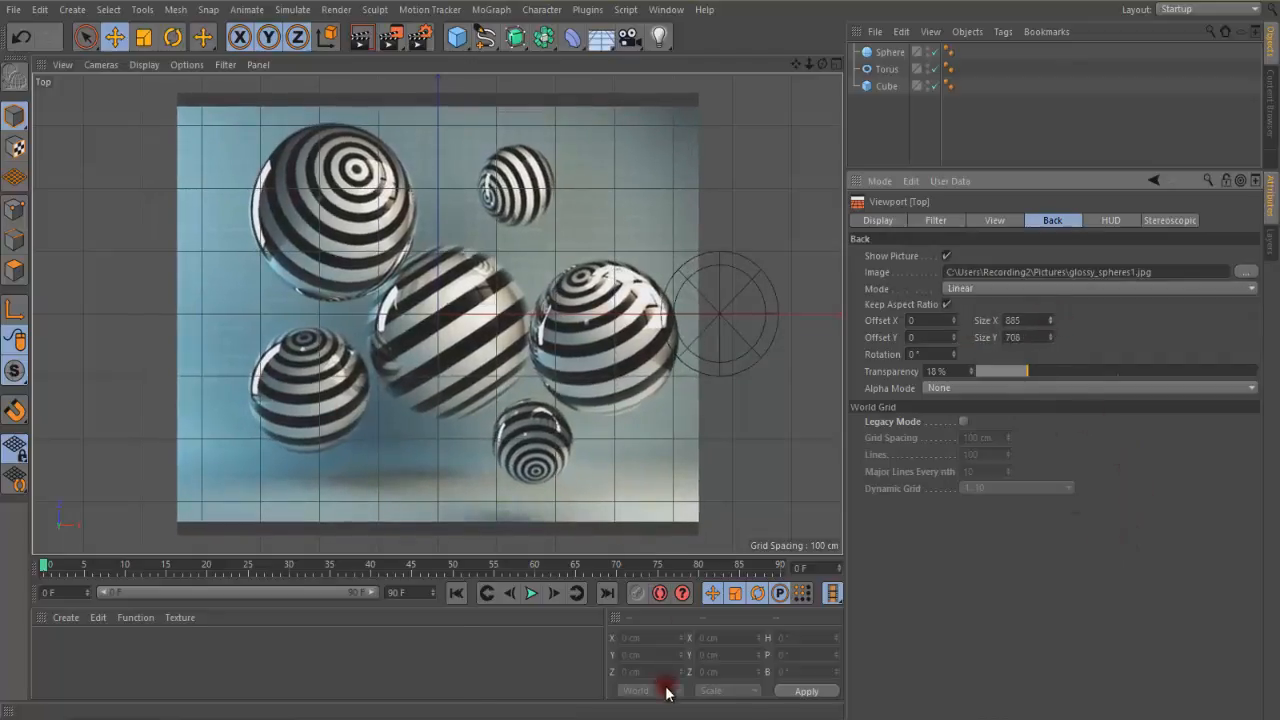